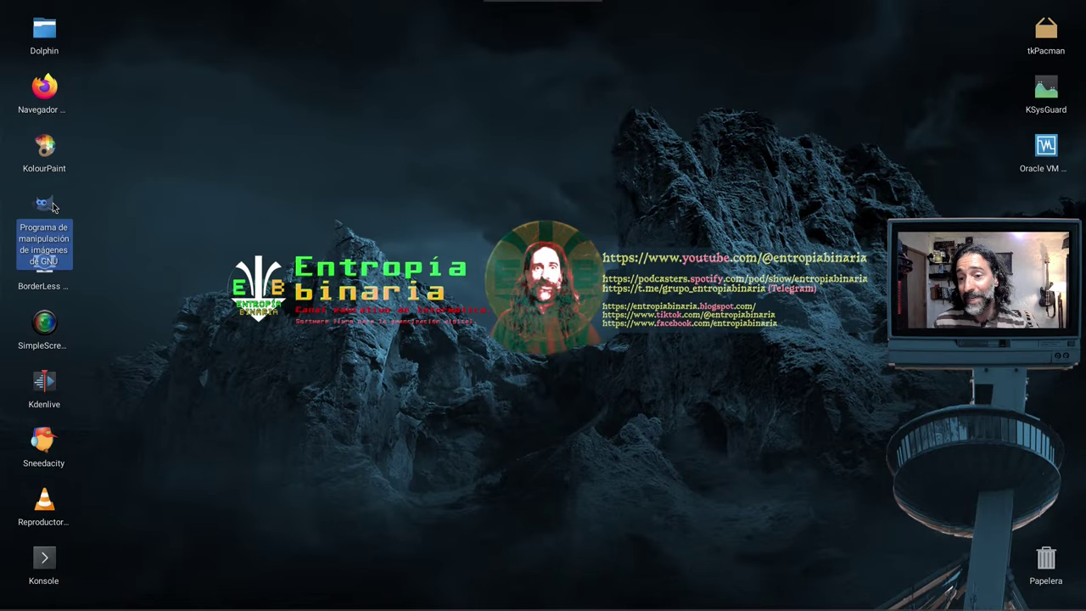
Launch GIMP from its desktop icon.
left_click(44, 212)
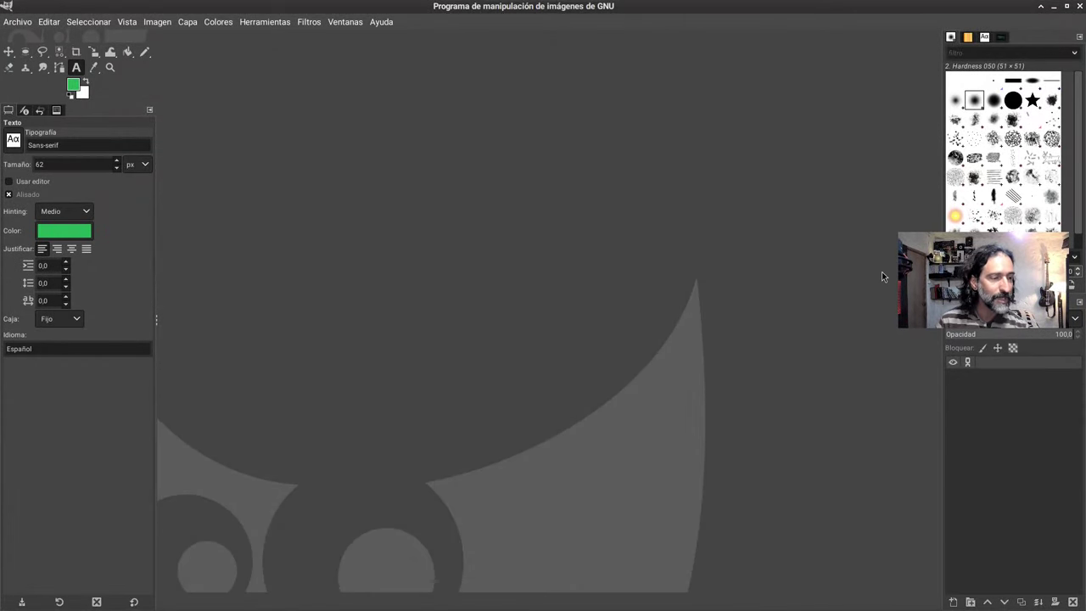
Drag across the GIMP window while the workspace finishes loading.
mouse_move(970, 288)
left_mouse_down()
mouse_move(176, 480)
mouse_move(113, 519)
left_mouse_up()
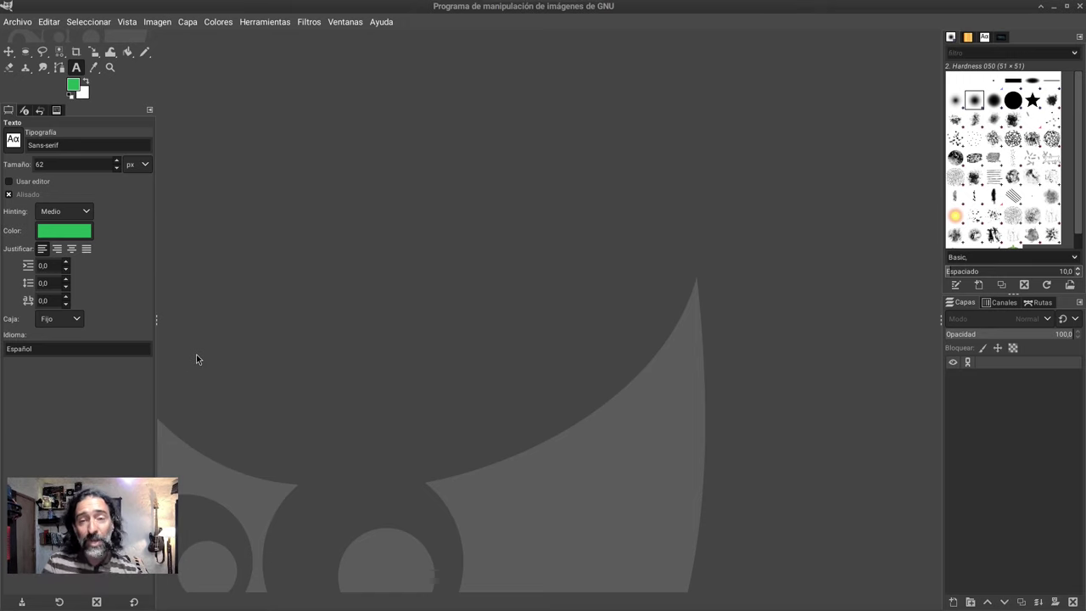
Create a new 1920×1080 image with the background filled with Transparencia.
left_click(15, 25)
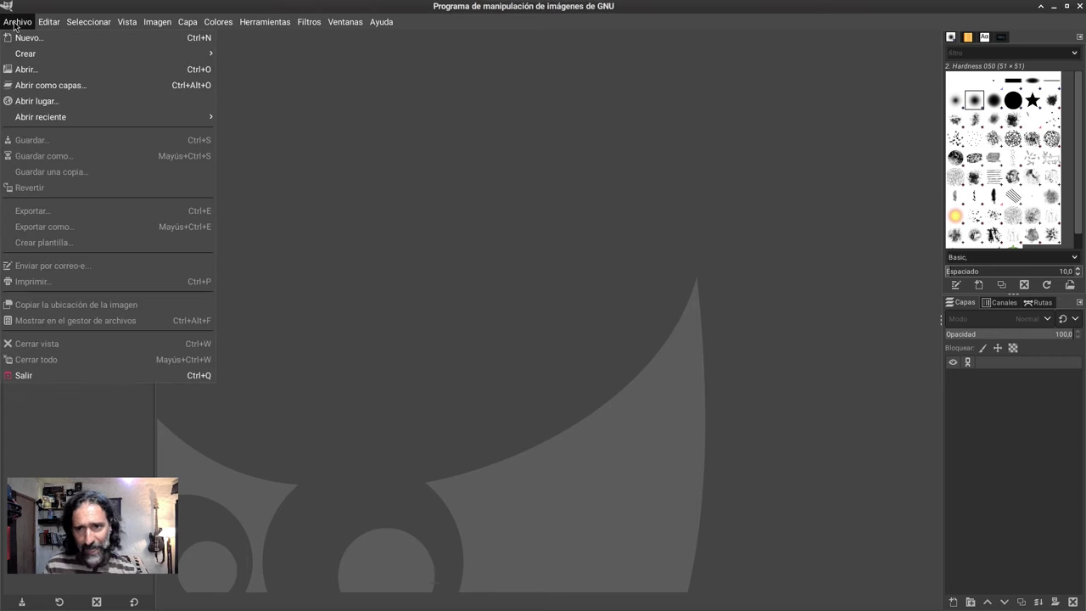
left_click(25, 37)
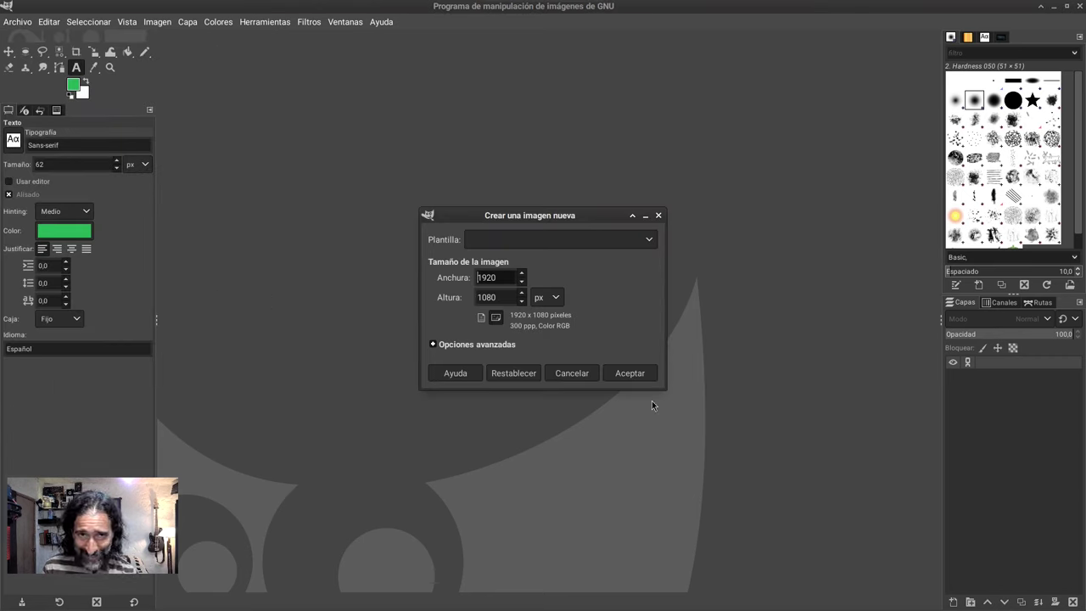
left_click(432, 344)
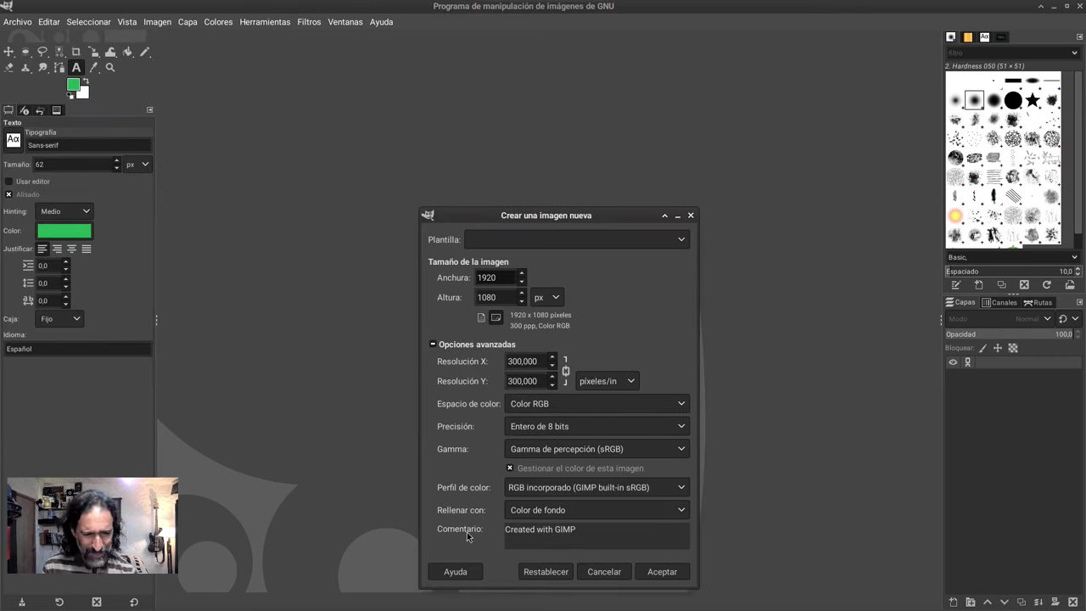
left_click(552, 512)
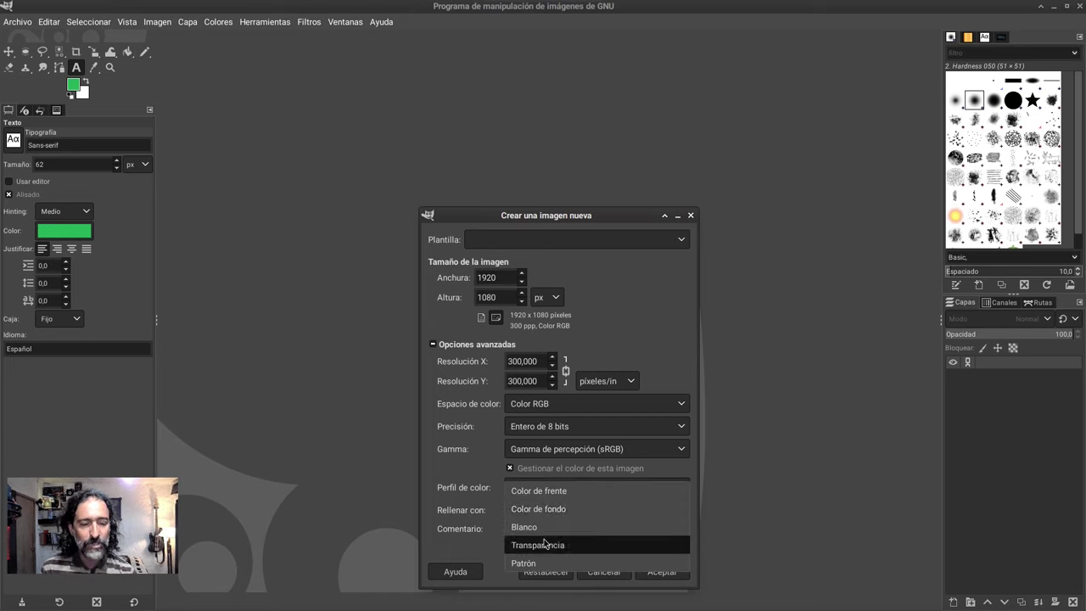
left_click(545, 544)
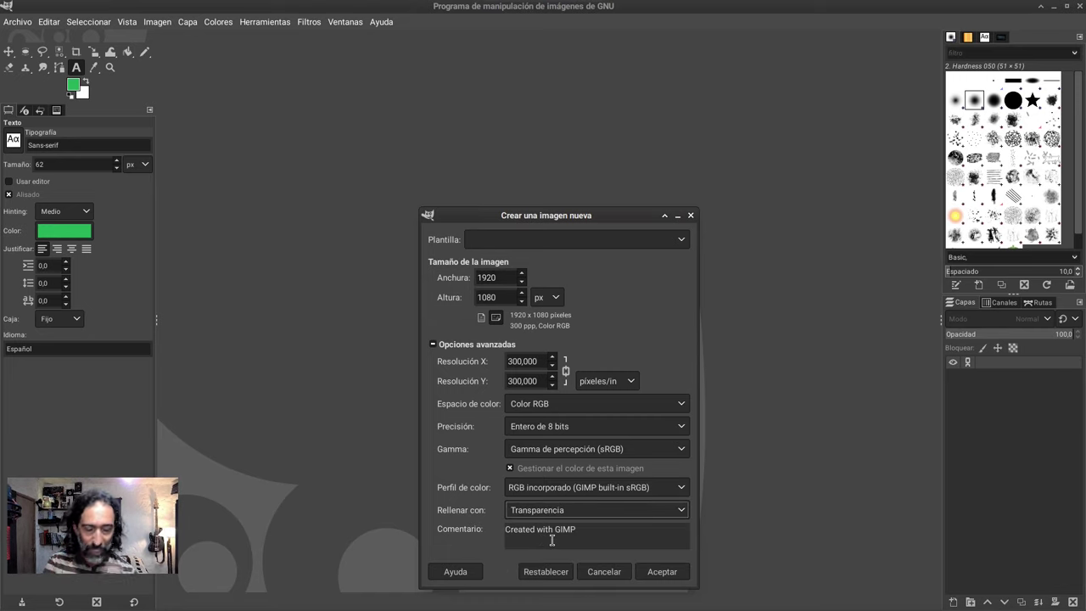
left_click(662, 571)
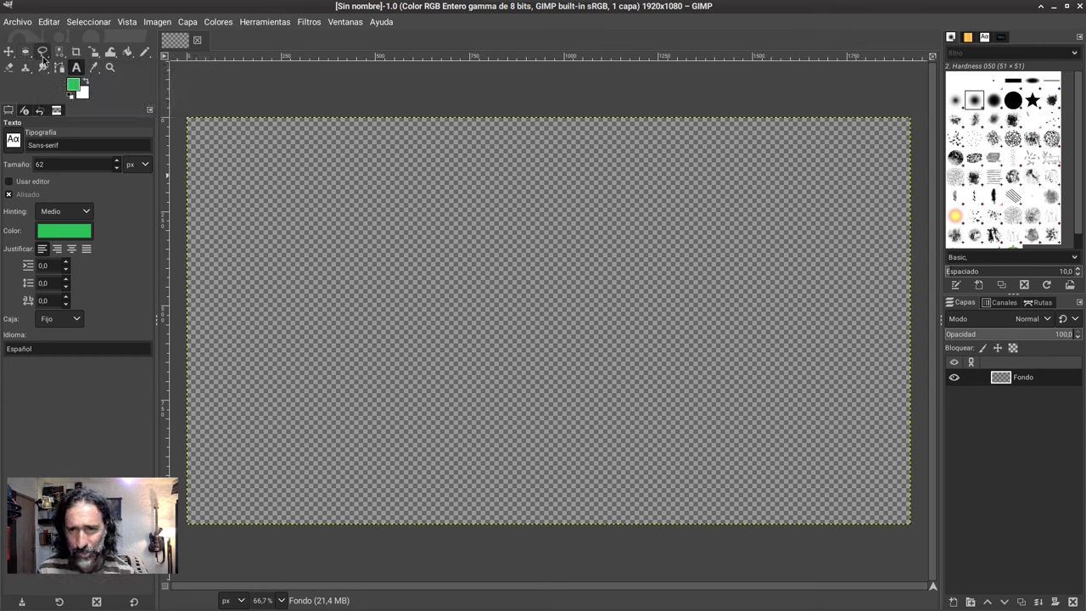
Draw an elliptical selection of about 600×538 px near the canvas centre.
left_click(24, 54)
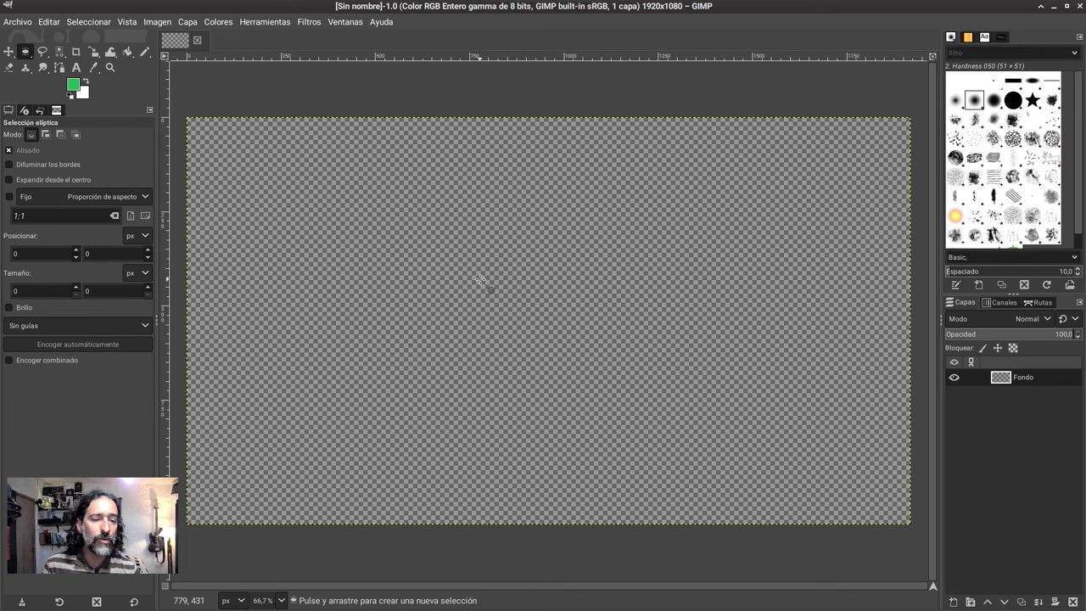
left_click_drag(480, 280, 687, 465)
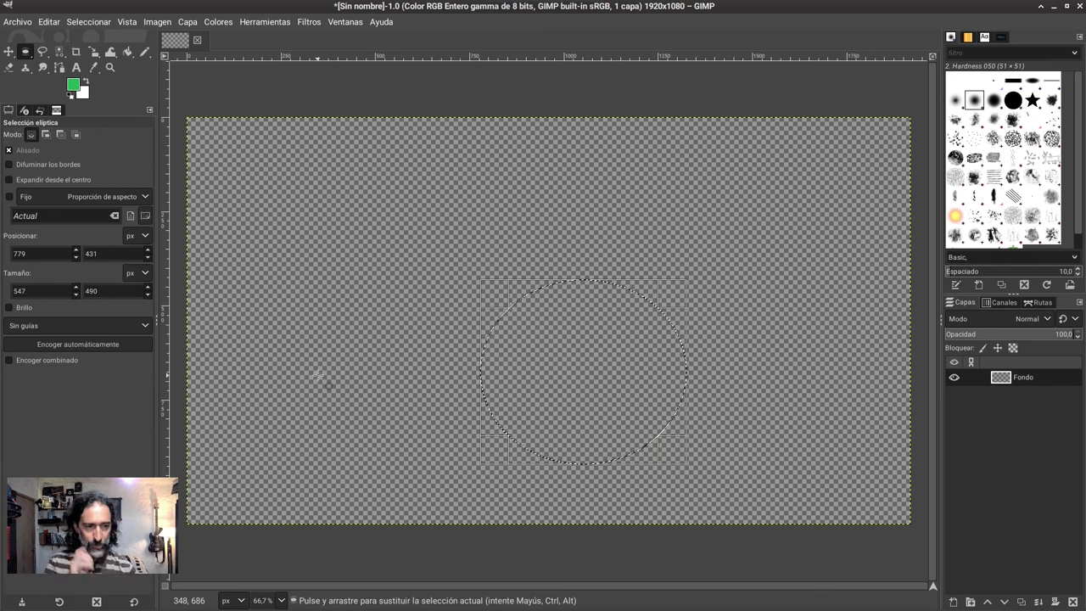
left_click_drag(495, 299, 485, 291)
mouse_move(484, 449)
left_mouse_down()
mouse_move(478, 433)
mouse_move(478, 450)
left_mouse_up()
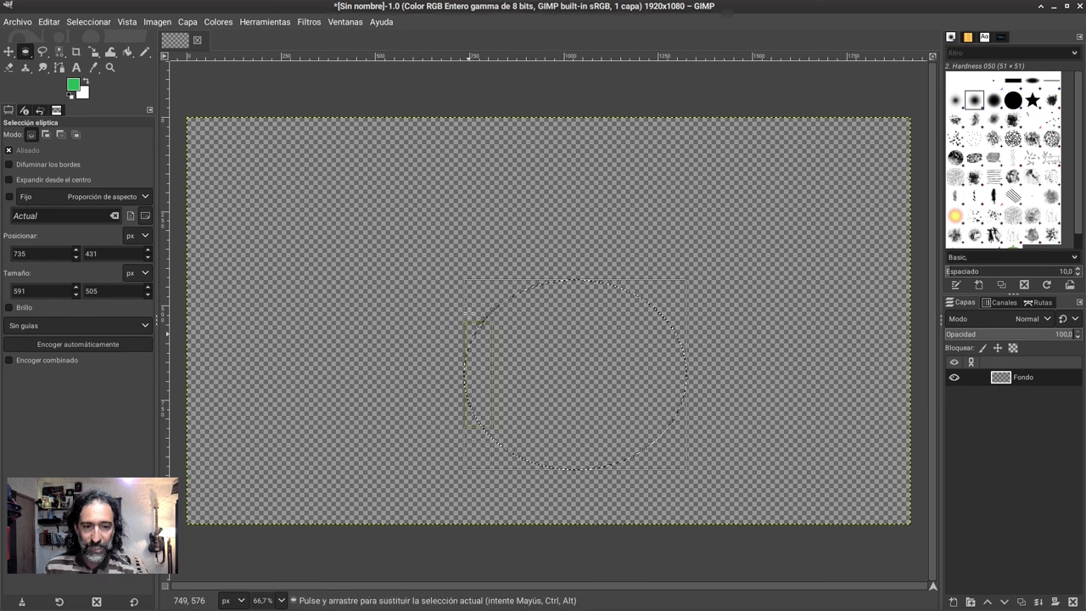
key("ctrl+z")
left_click_drag(469, 295, 468, 283)
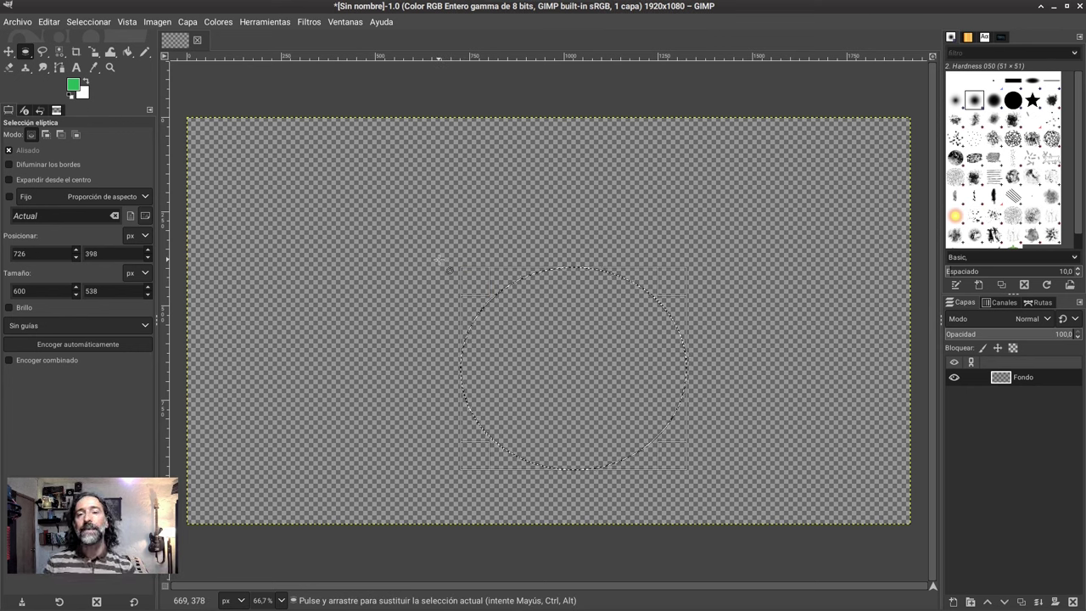
Convert the ellipse selection into a path with Seleccionar > A ruta.
left_click(84, 26)
left_click(89, 320)
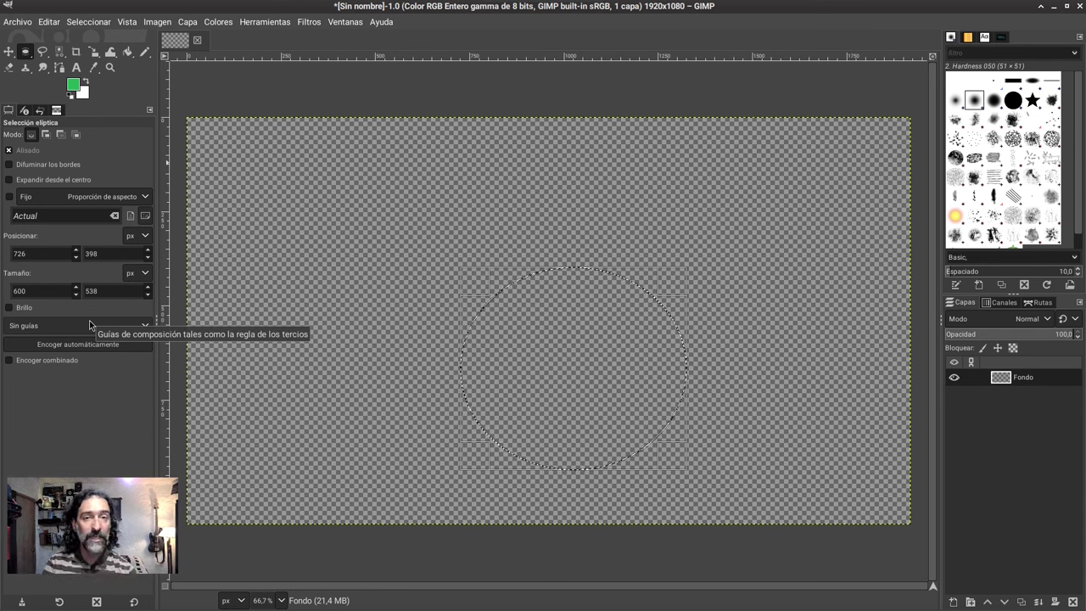
left_click(91, 21)
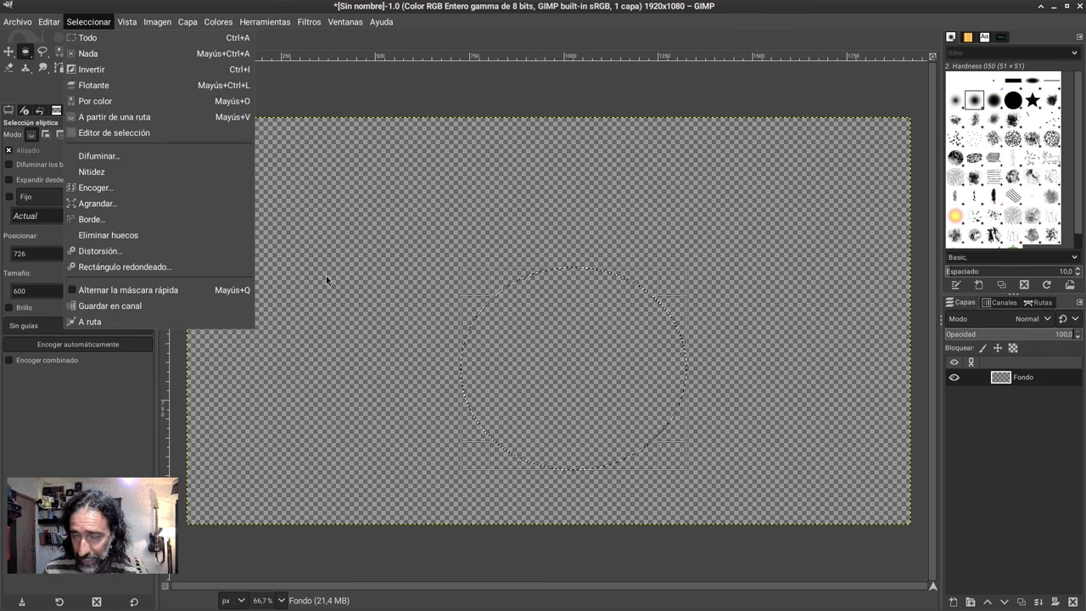
left_click(395, 261)
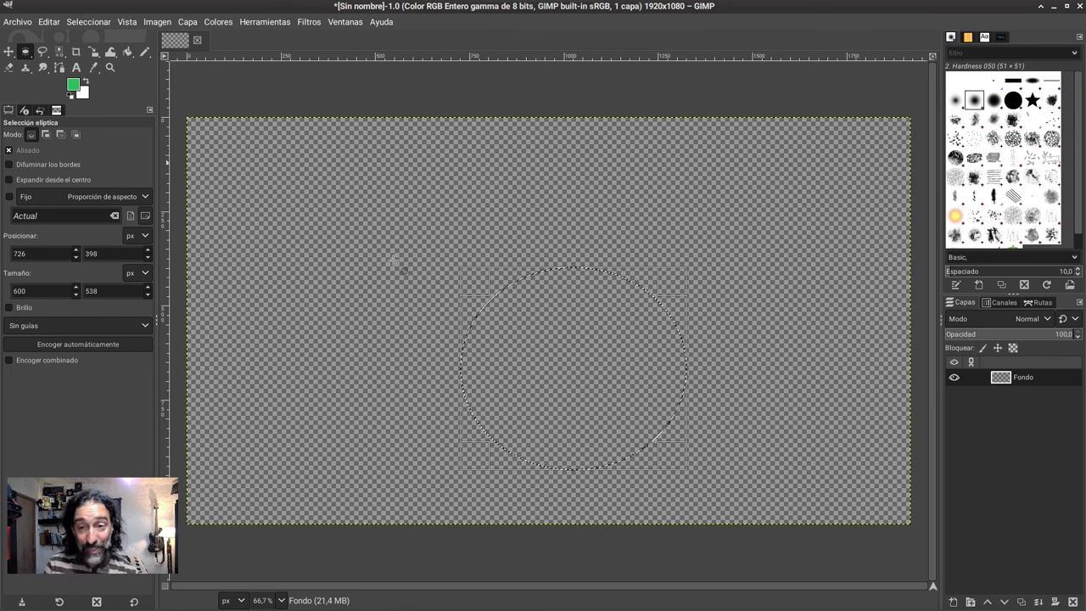
Add a text box near the canvas top reading 'Aquí va a ir el bello texto'.
left_click(76, 68)
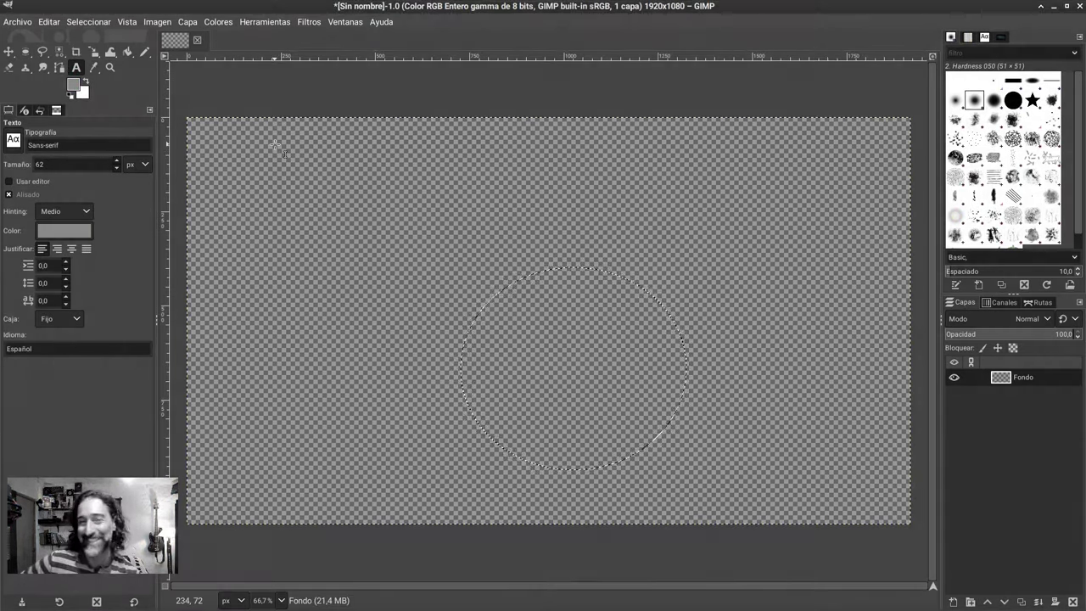
left_click_drag(276, 146, 788, 230)
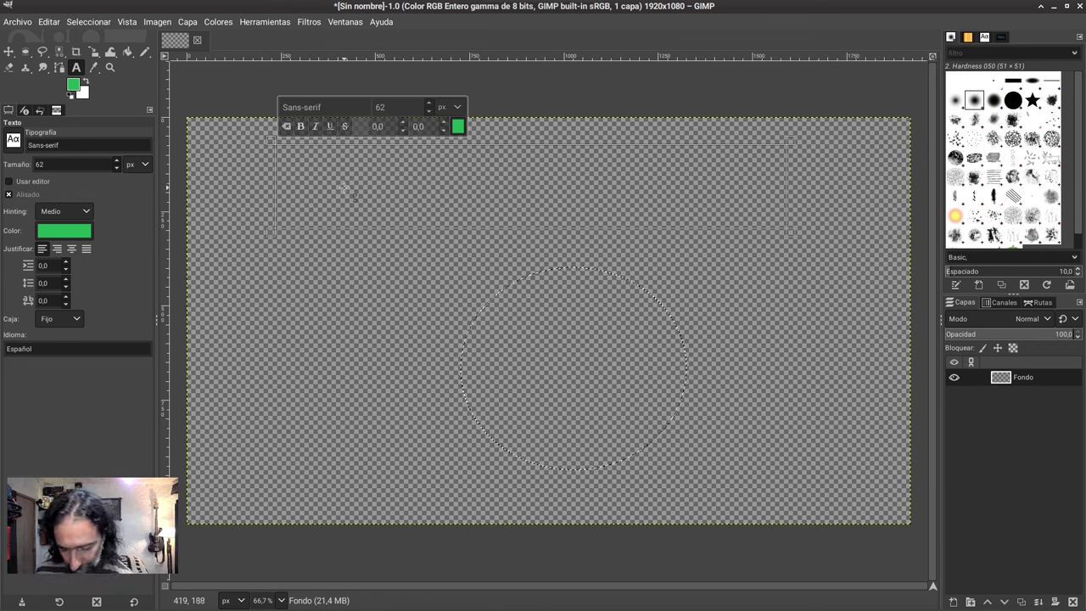
type("Aquí va")
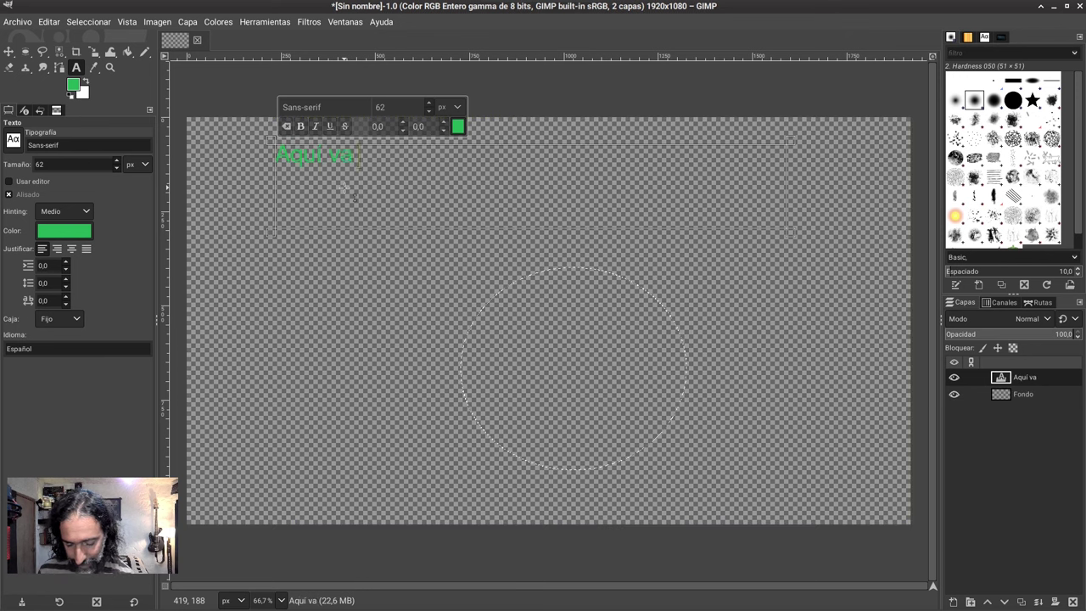
type(" a ir el")
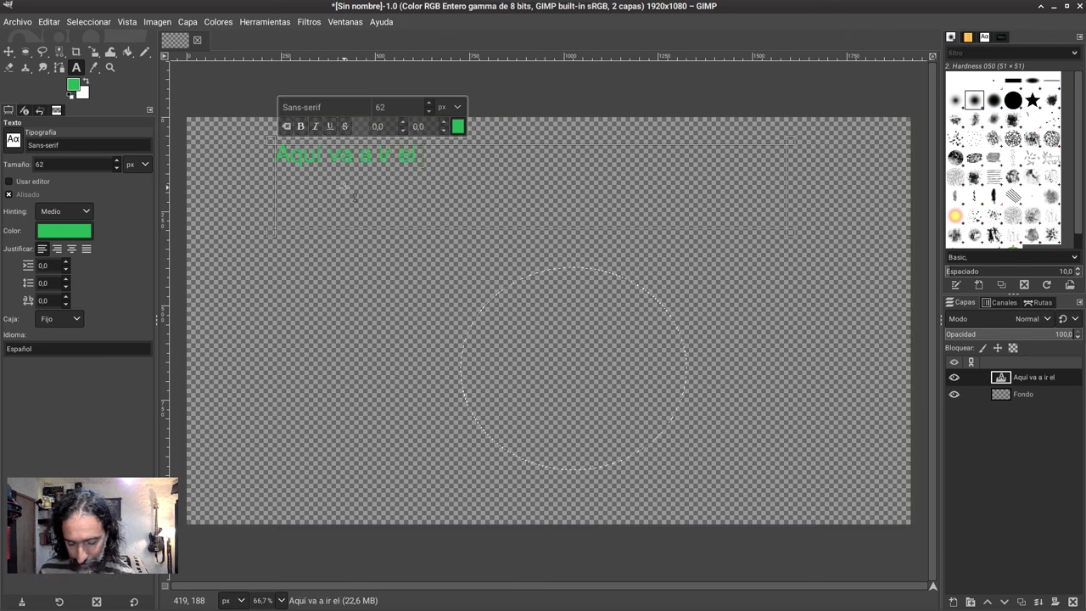
type(" bello tex")
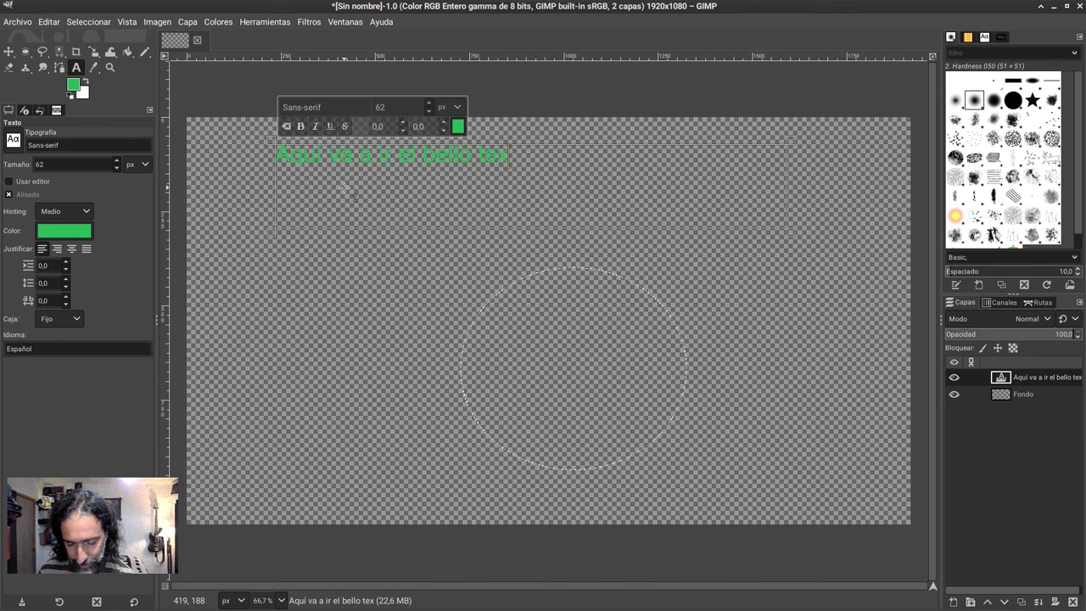
type("to")
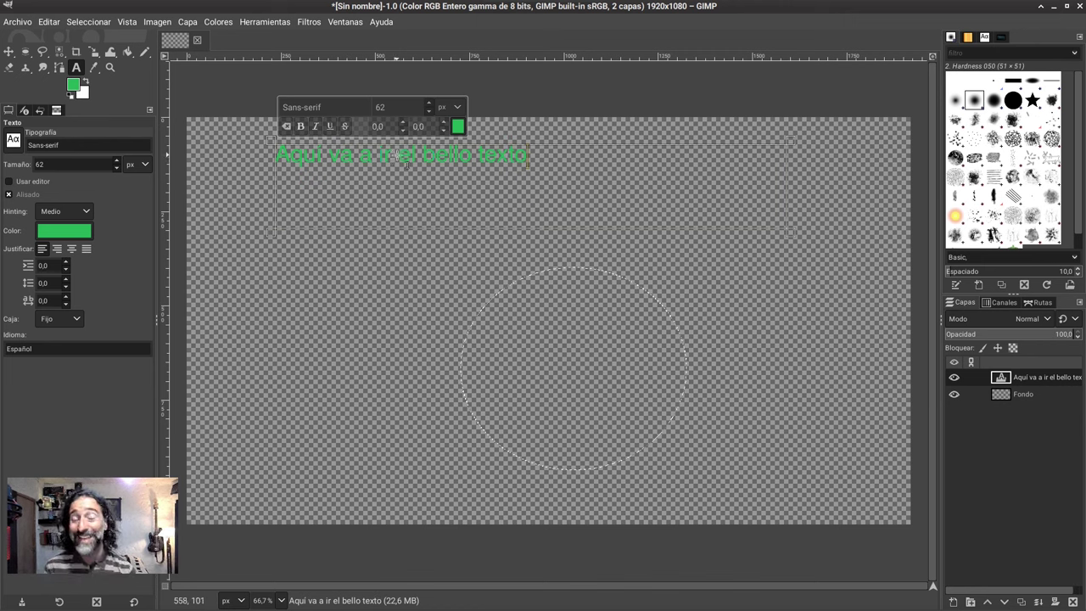
key("ctrl+a")
left_click(449, 199)
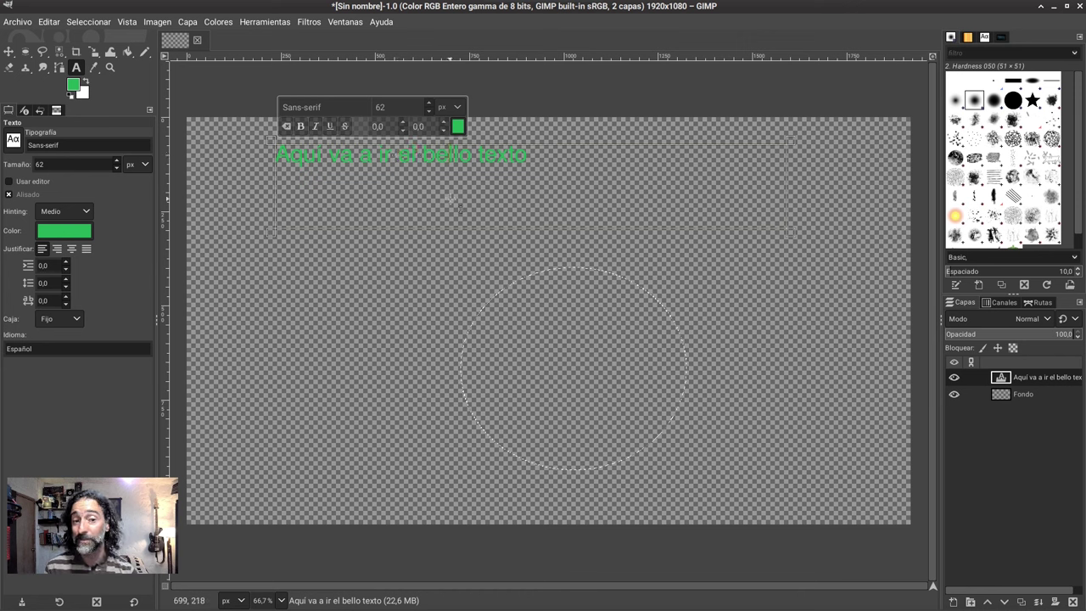
Make the selected sentence black.
triple_click(433, 155)
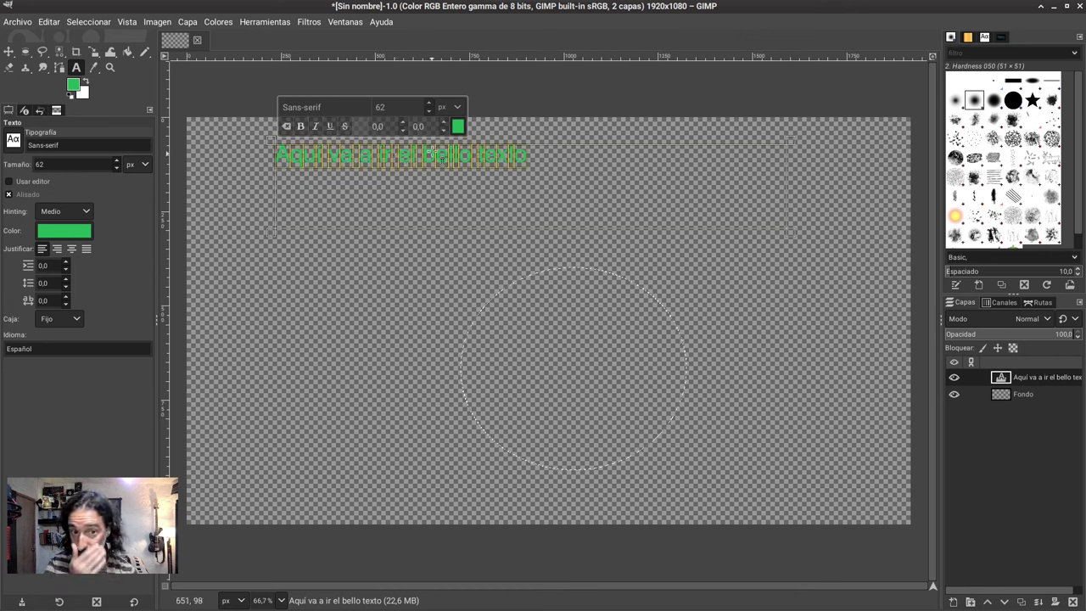
left_click(459, 127)
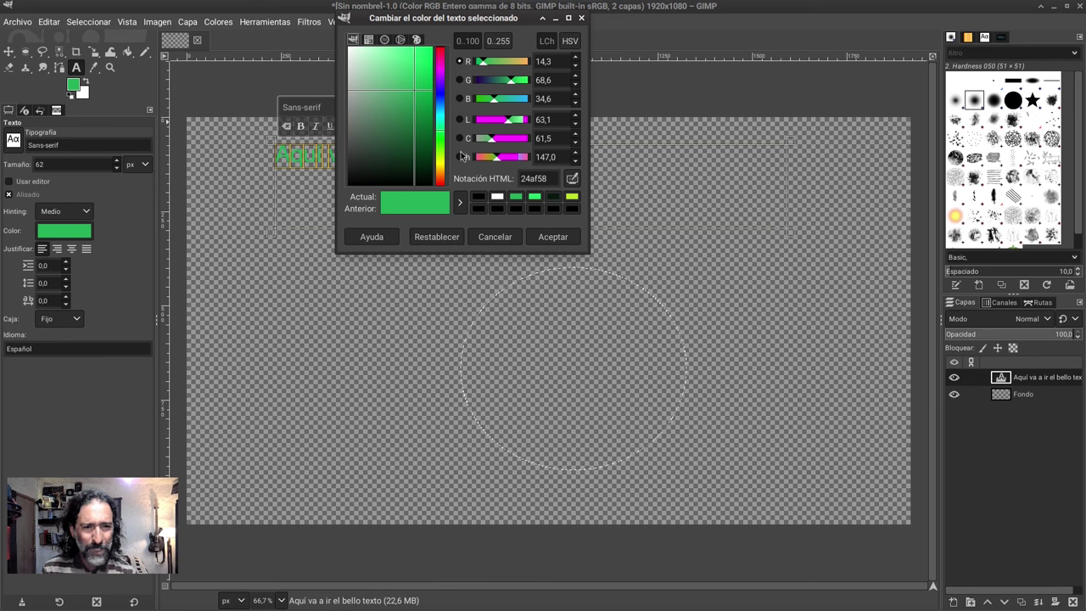
left_click(478, 209)
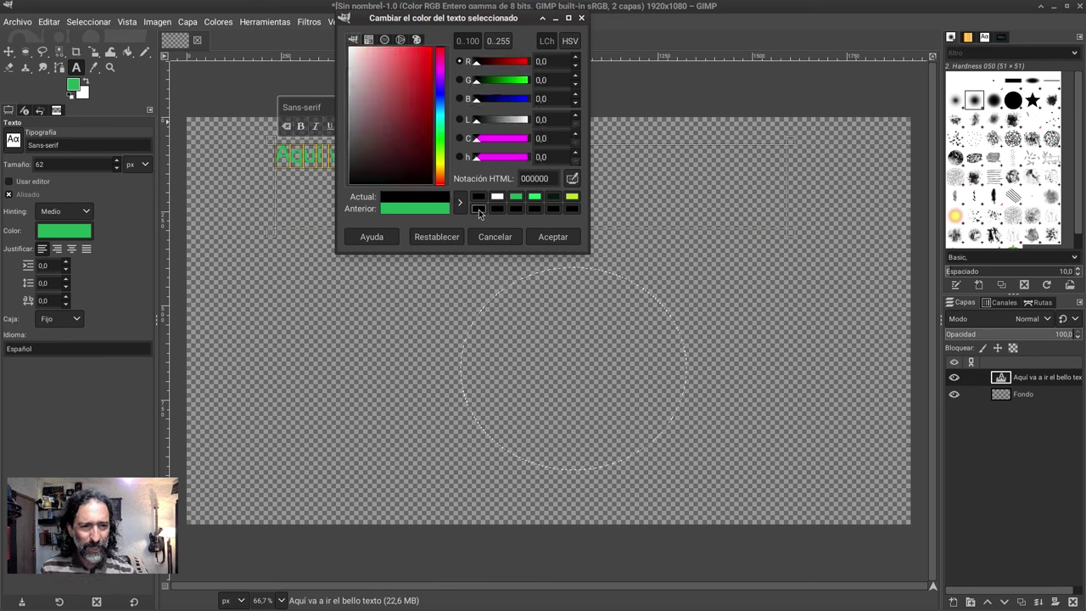
left_click(552, 237)
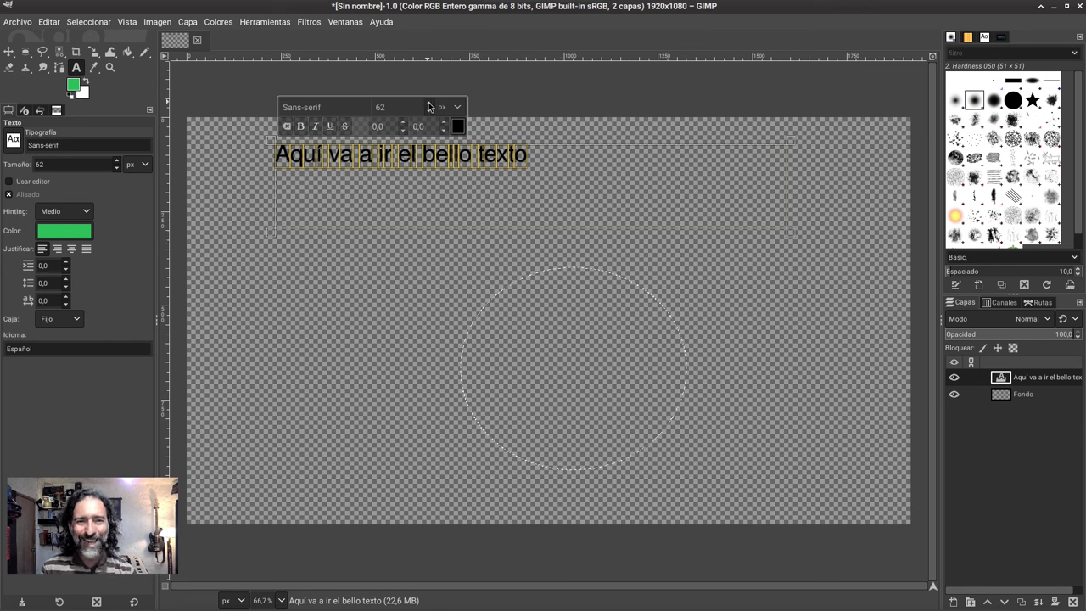
Set the text size to 120 px, then bring it down to 96 px.
left_click(429, 103)
type("120")
key("Return")
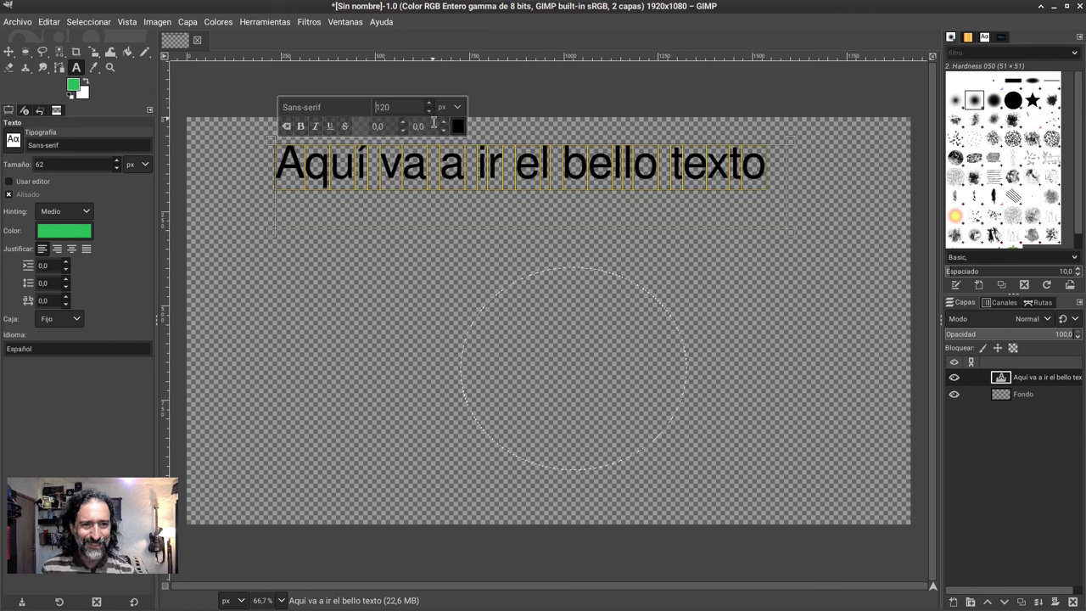
scroll(430, 112, "down", 2)
scroll(430, 113, "down", 3)
scroll(430, 114, "down", 2)
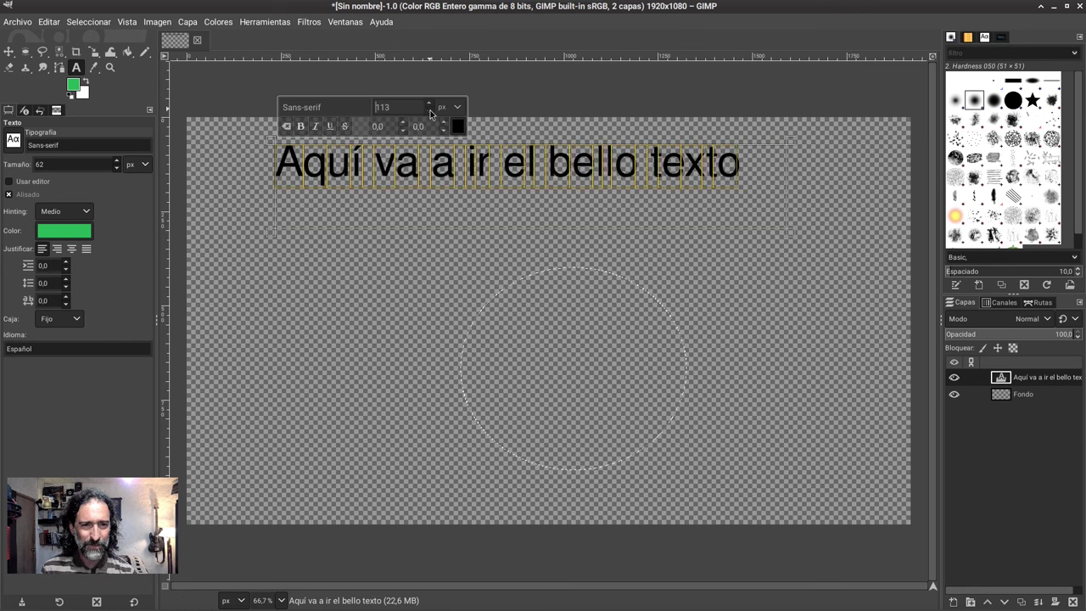
scroll(430, 113, "down", 3)
scroll(430, 113, "down", 3)
scroll(430, 113, "down", 3)
scroll(431, 112, "down", 3)
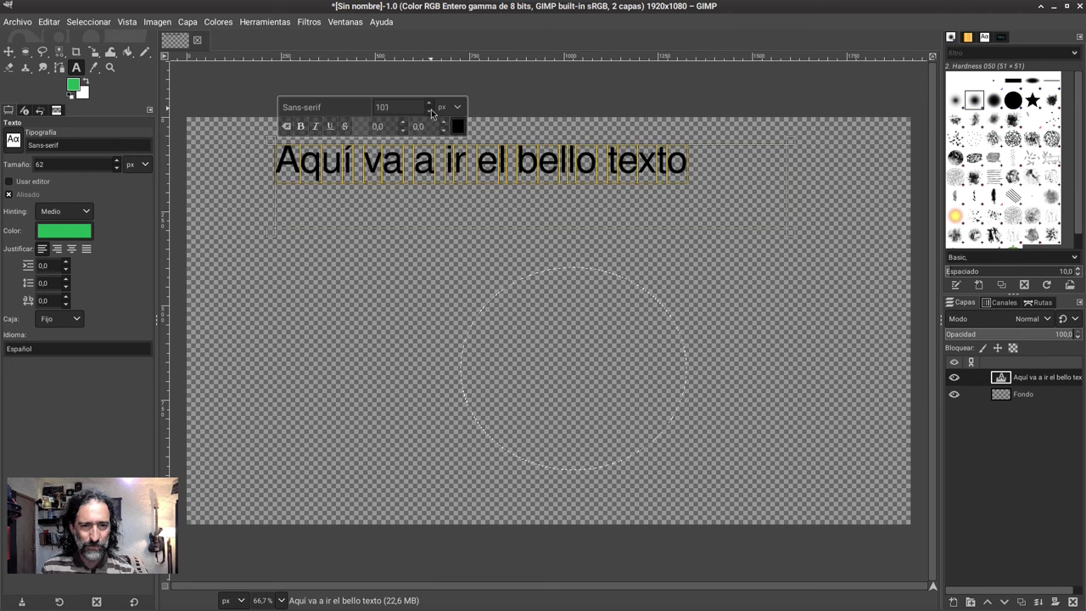
scroll(431, 113, "down", 2)
scroll(431, 113, "down", 2)
scroll(430, 113, "down", 1)
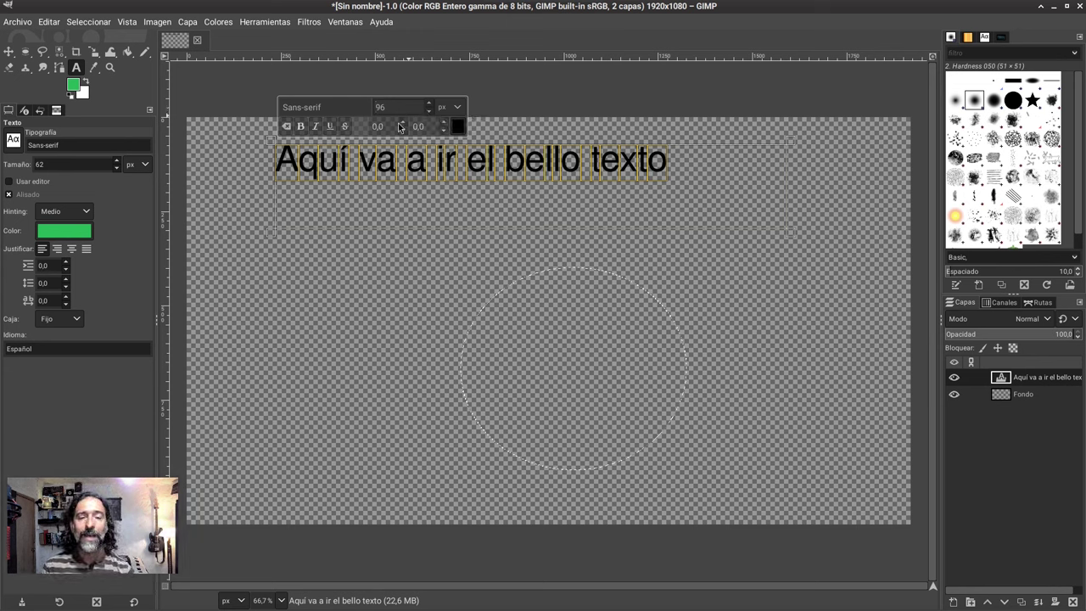
Change the text font to Nimbus Mono PS Bold.
left_click(345, 104)
left_click_drag(345, 104, 280, 105)
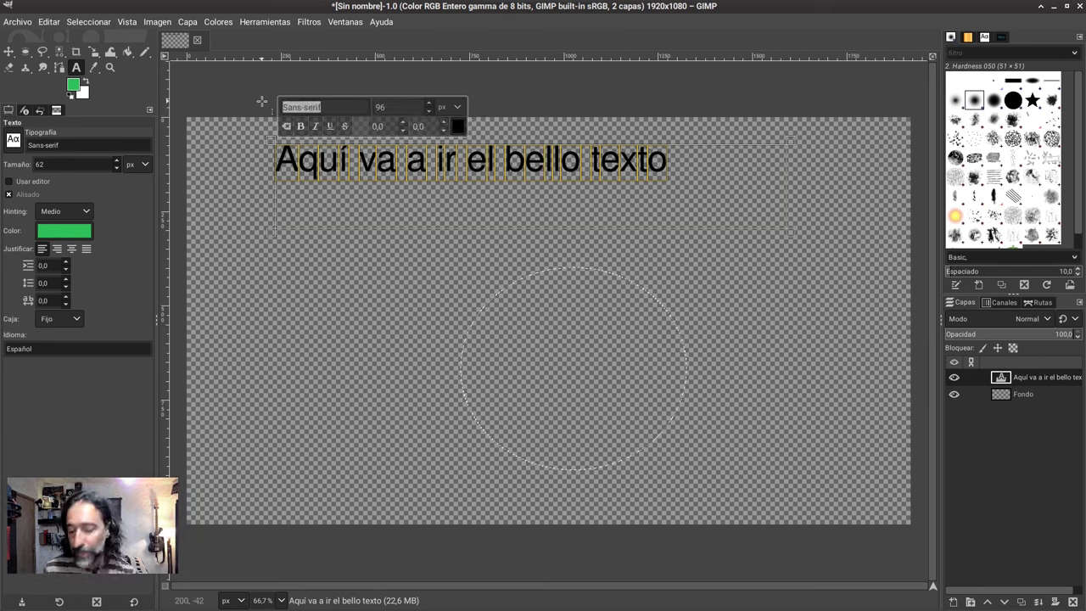
key("BackSpace")
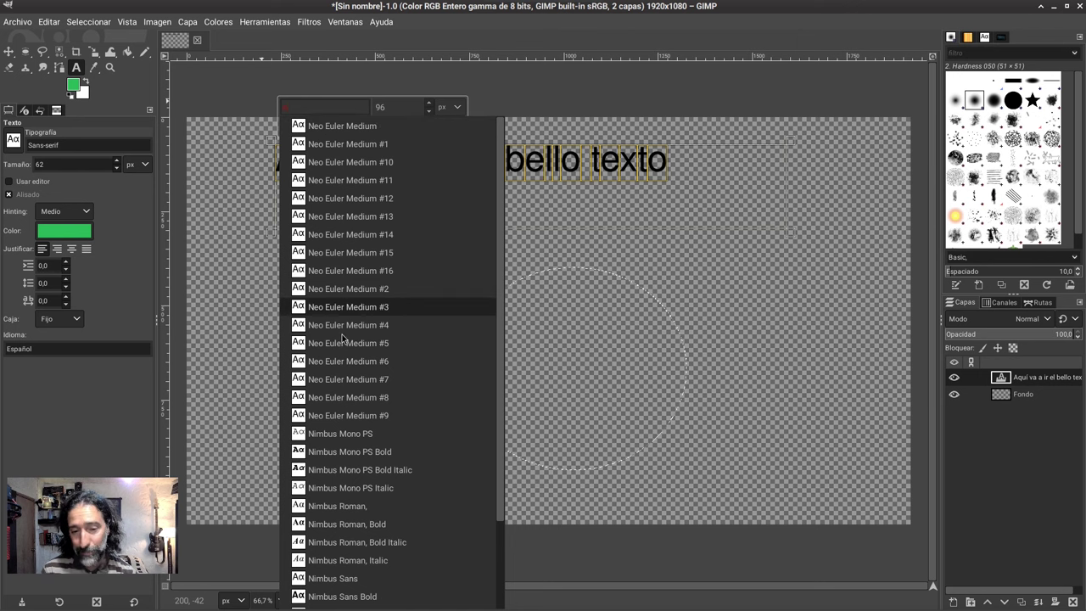
left_click(366, 451)
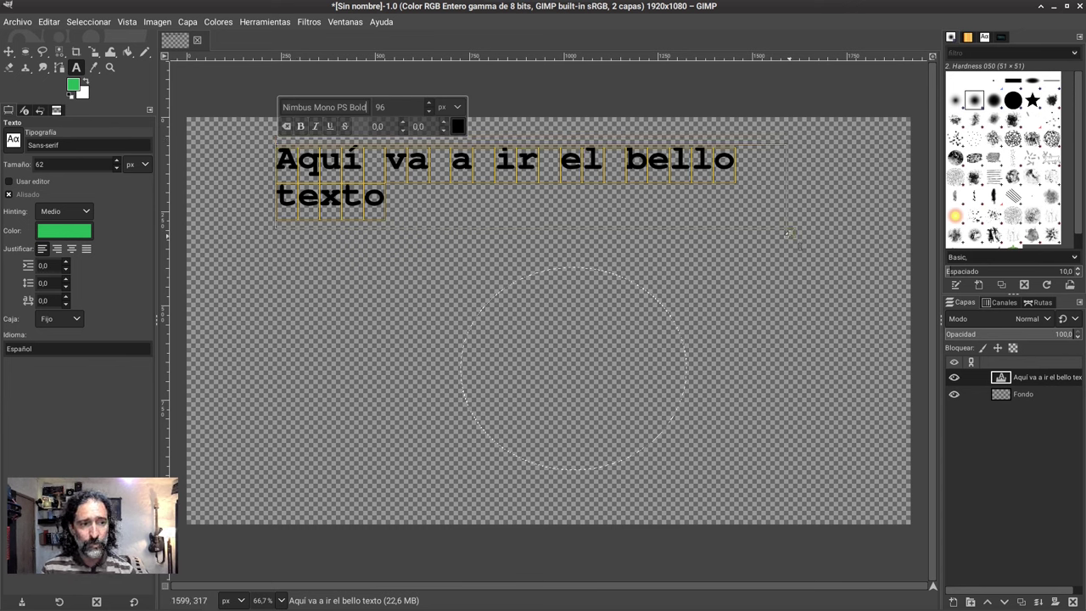
Widen the text box so the sentence fits on one line, then finish editing.
left_click_drag(789, 236, 899, 215)
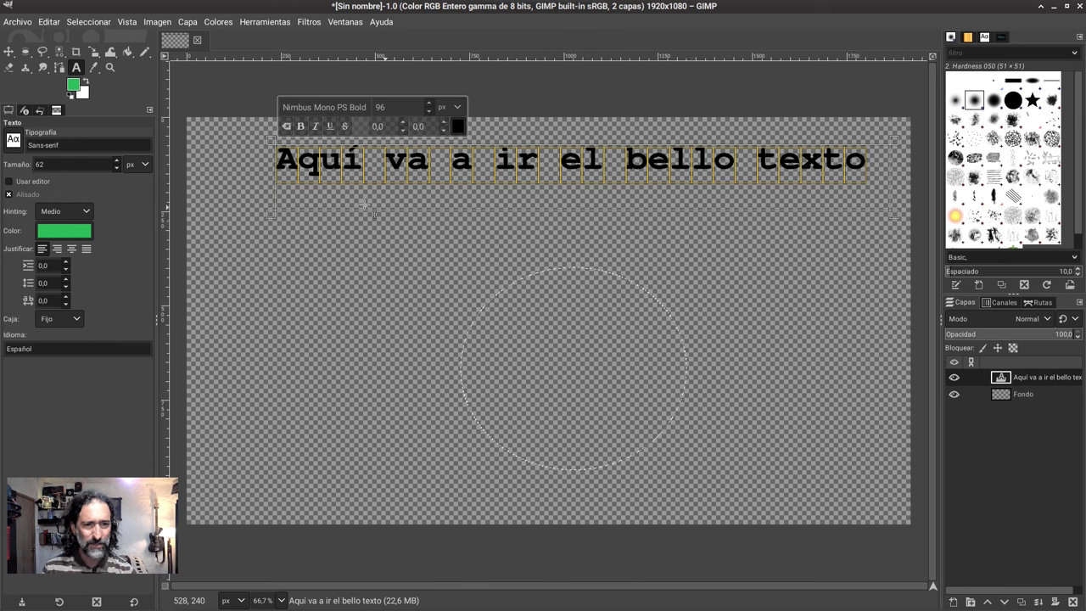
left_click_drag(268, 212, 267, 188)
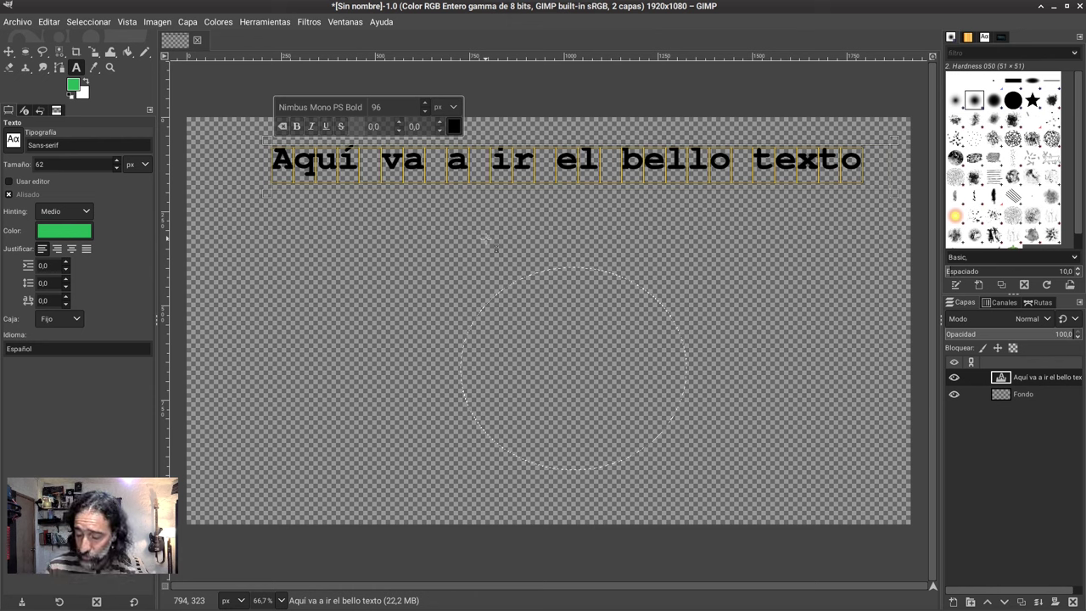
key("Escape")
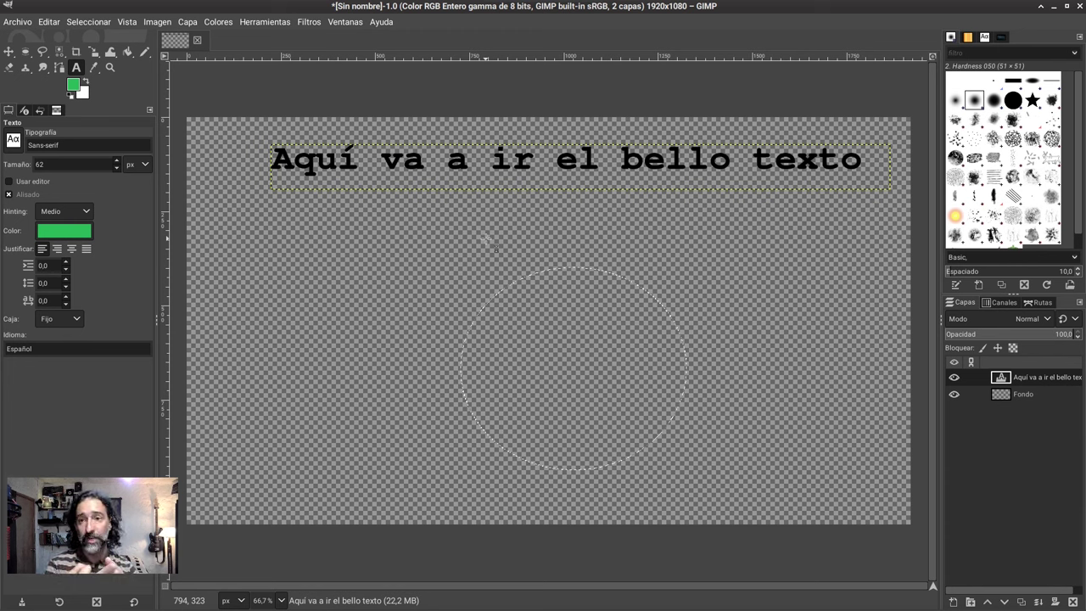
Dismiss the Select menu and bring up the text layer's context menu.
left_click(102, 25)
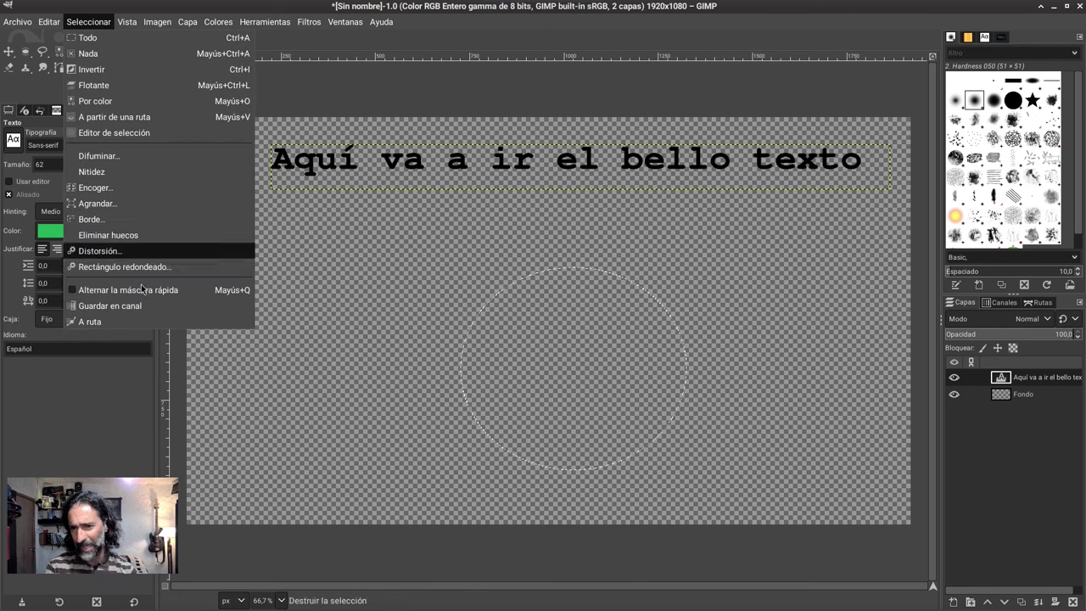
left_click(466, 13)
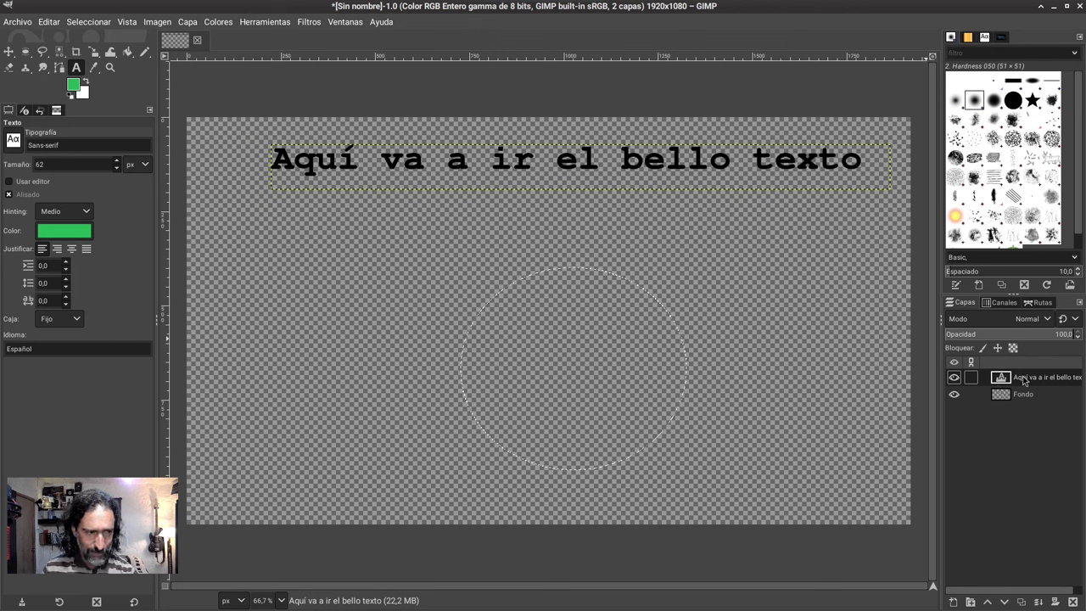
right_click(1023, 381)
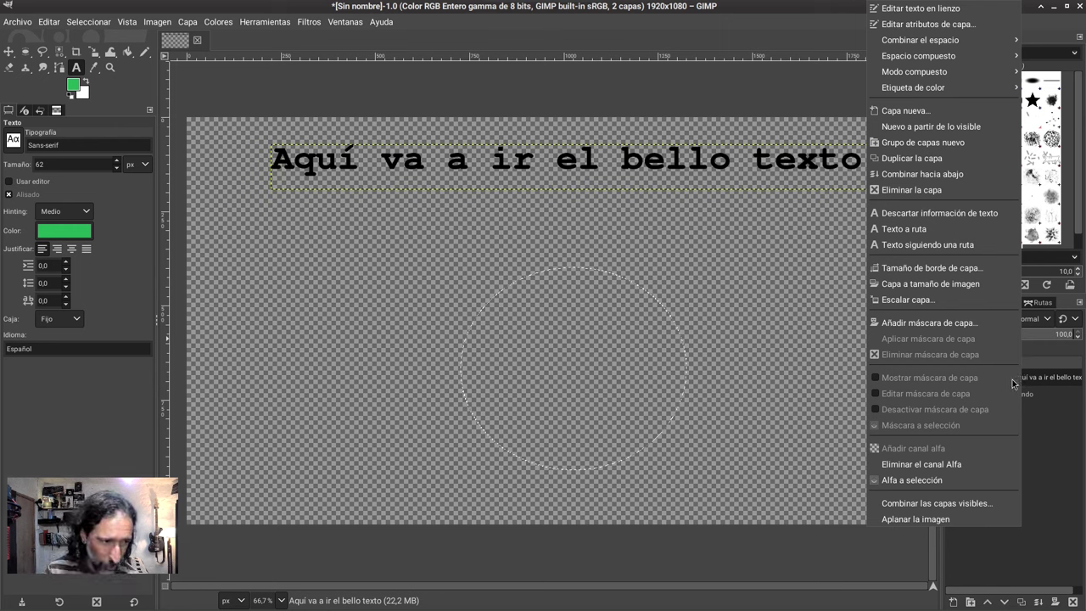
Bend the text along the elliptical path and show the Paths list.
left_click(919, 245)
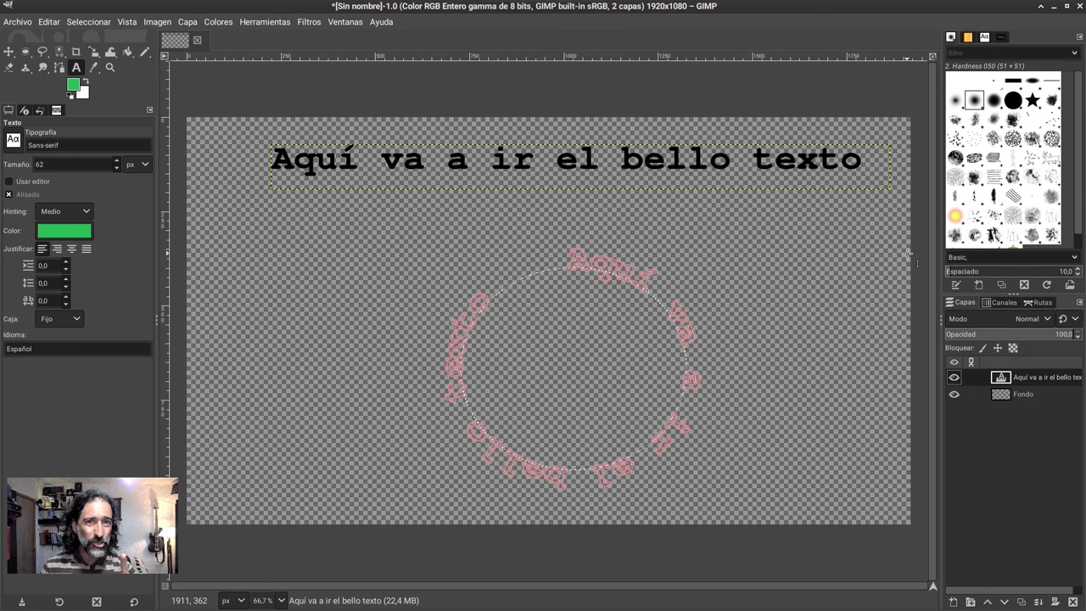
left_click(1003, 307)
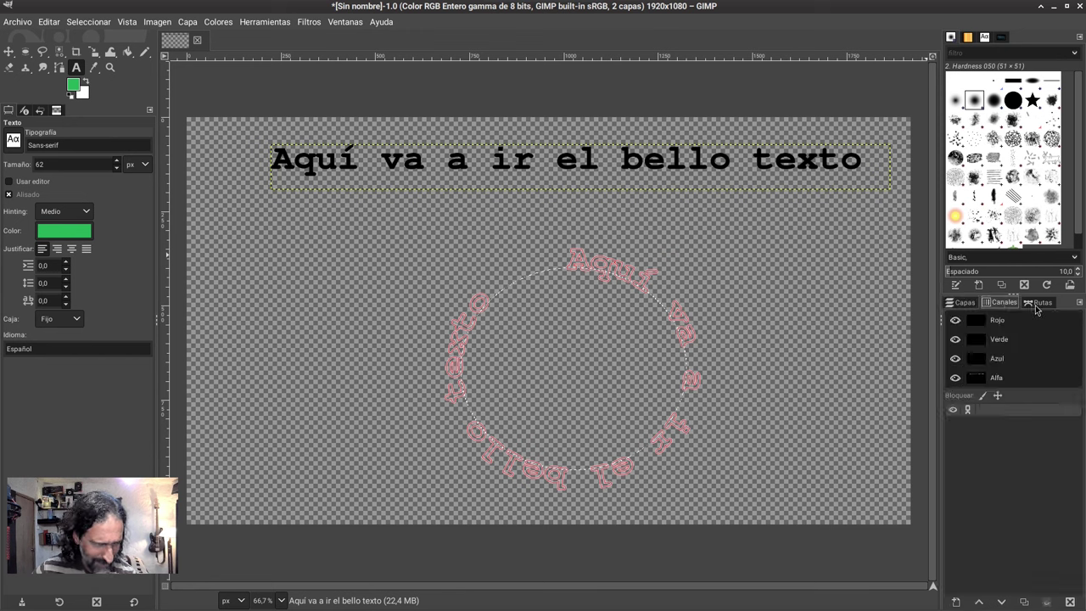
left_click(1037, 310)
left_click(962, 306)
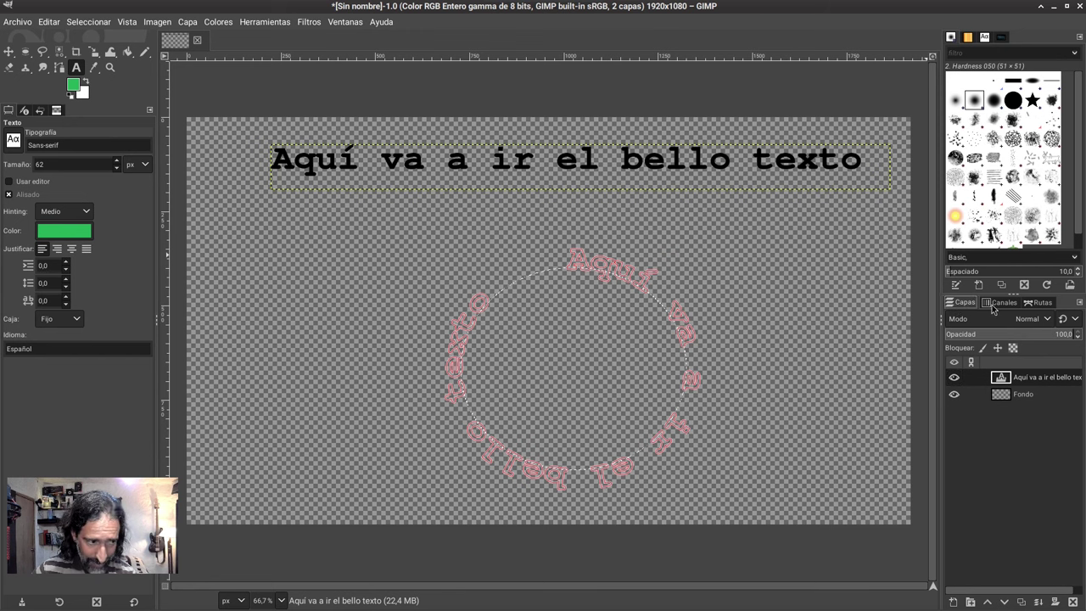
left_click(992, 304)
left_click(1024, 304)
left_click(963, 304)
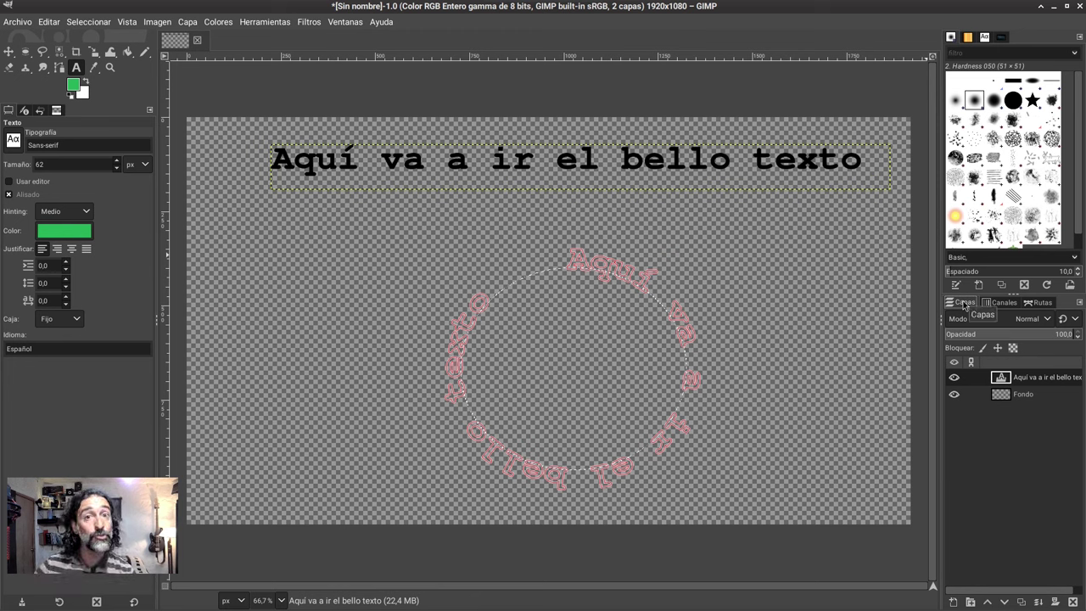
left_click(1040, 306)
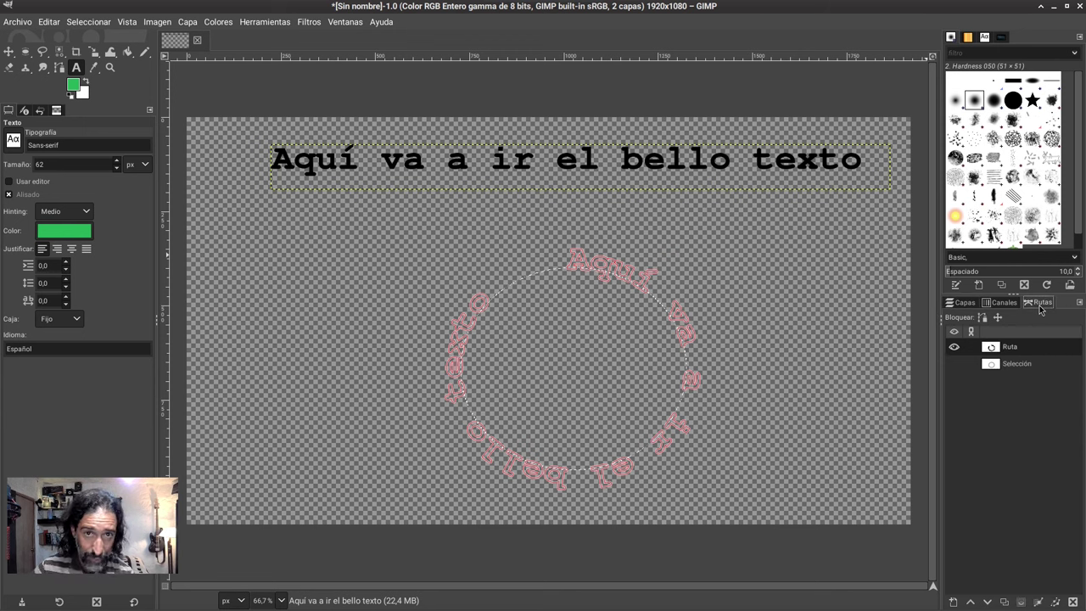
Convert the Ruta path to a selection, zooming in to inspect and back out.
right_click(1011, 352)
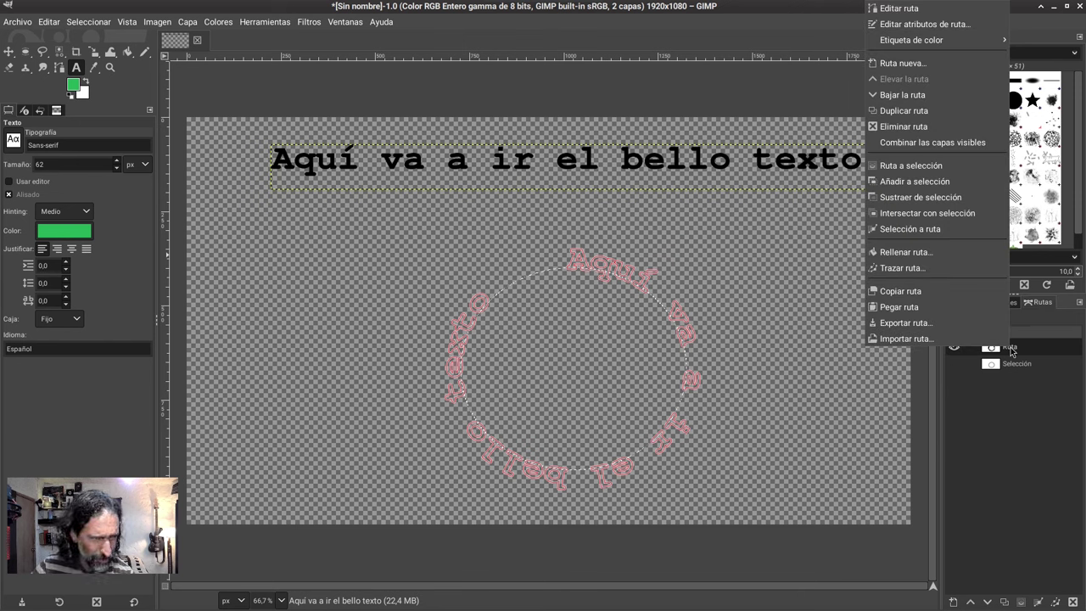
left_click(915, 169)
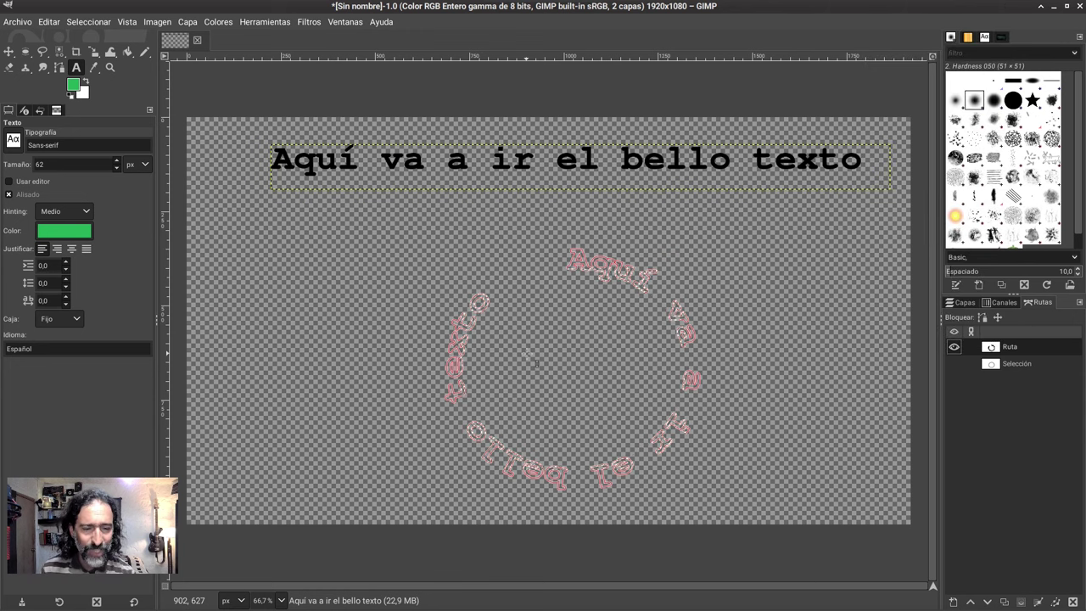
scroll(506, 363, "up", 1)
scroll(506, 364, "up", 1)
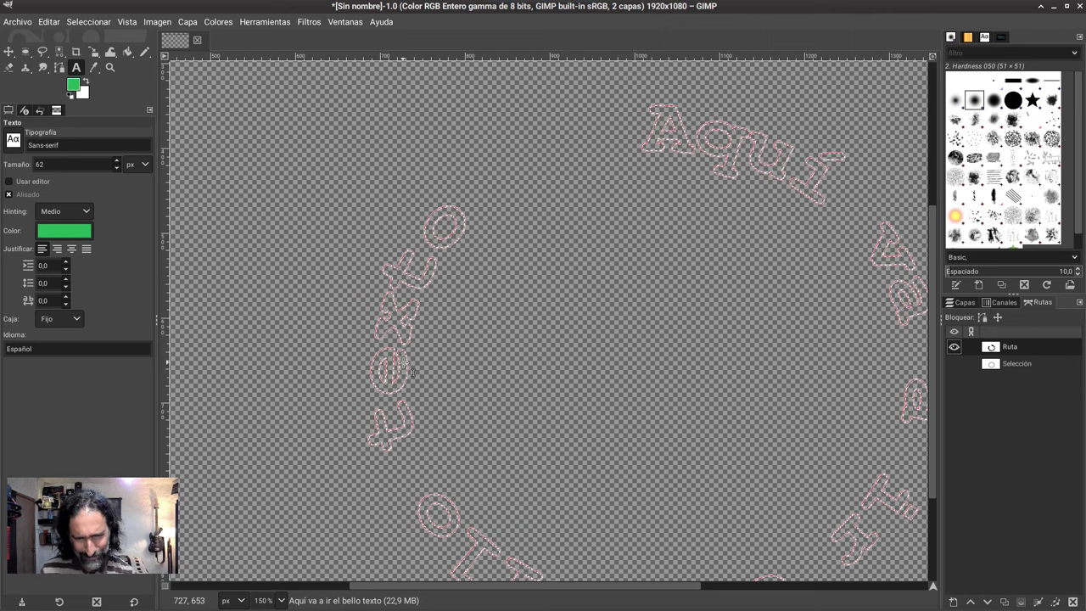
scroll(405, 365, "up", 4)
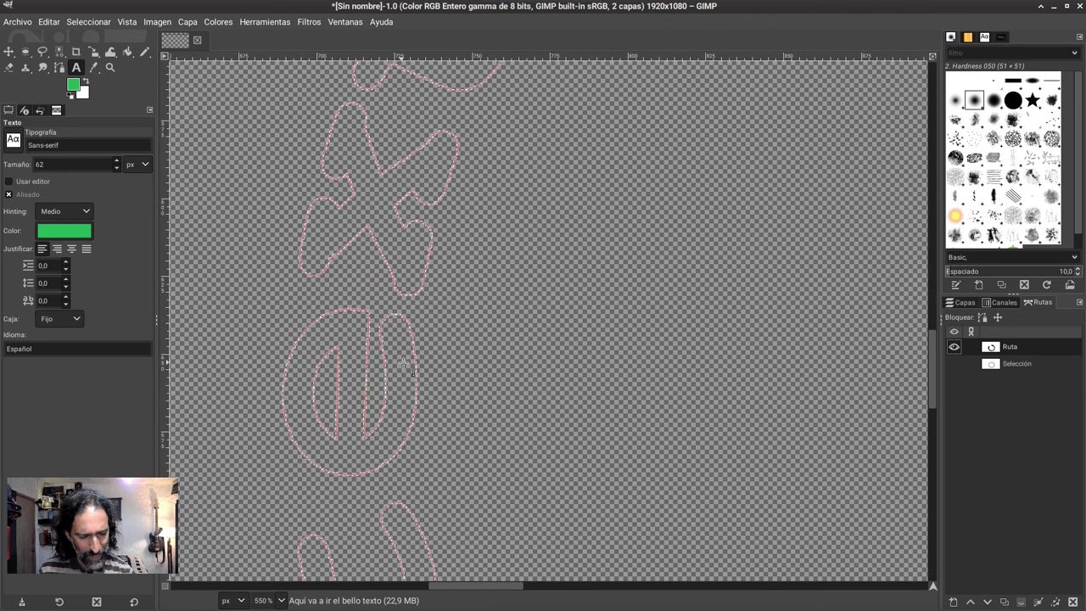
scroll(404, 363, "up", 1)
scroll(404, 363, "up", 3)
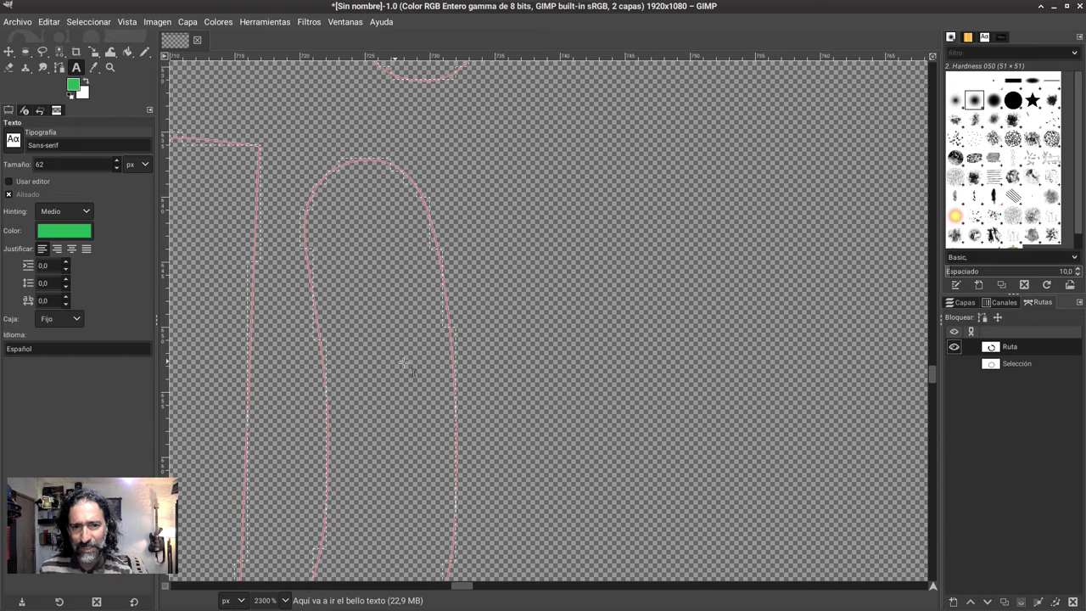
scroll(404, 363, "down", 2)
scroll(404, 363, "down", 2)
scroll(404, 363, "down", 2)
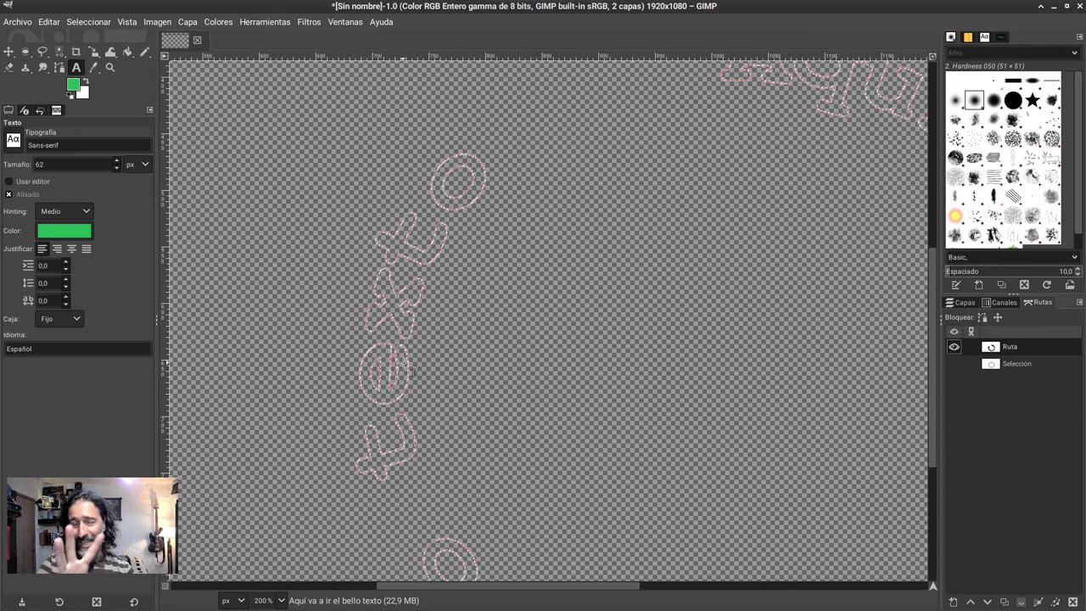
scroll(404, 363, "down", 3)
scroll(403, 363, "down", 2)
scroll(404, 364, "up", 1)
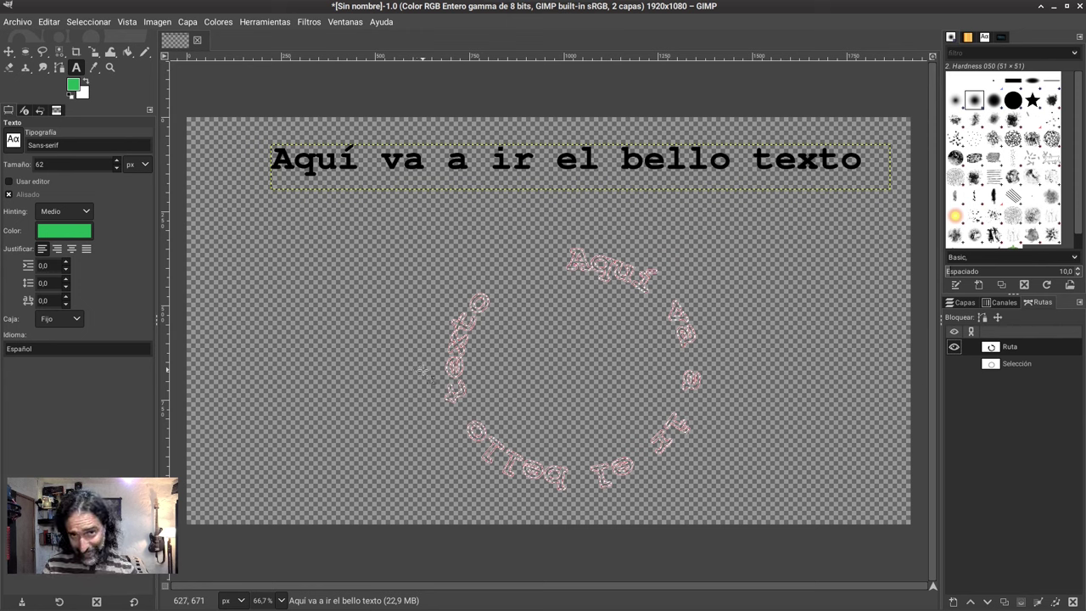
Add a new 1920×1080 layer named Capa, filled with transparency.
left_click(195, 24)
left_click(211, 37)
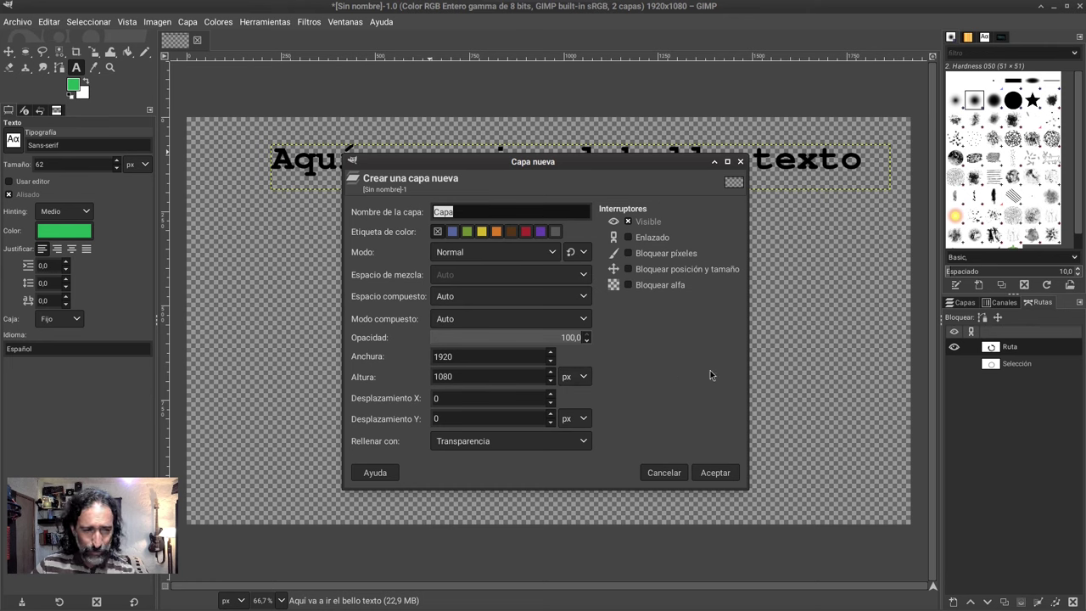
left_click(489, 447)
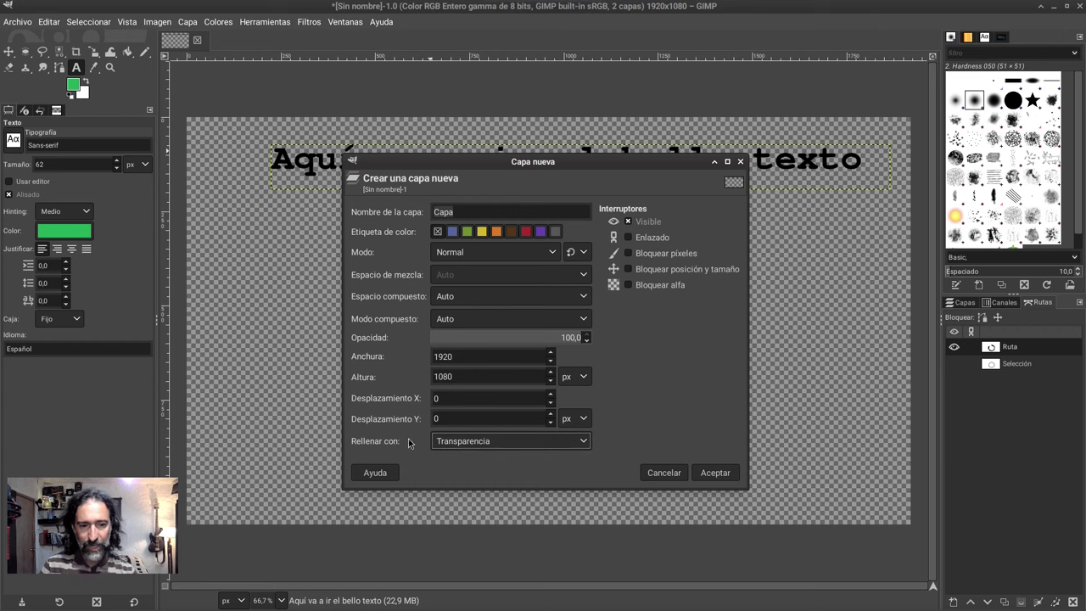
left_click(709, 472)
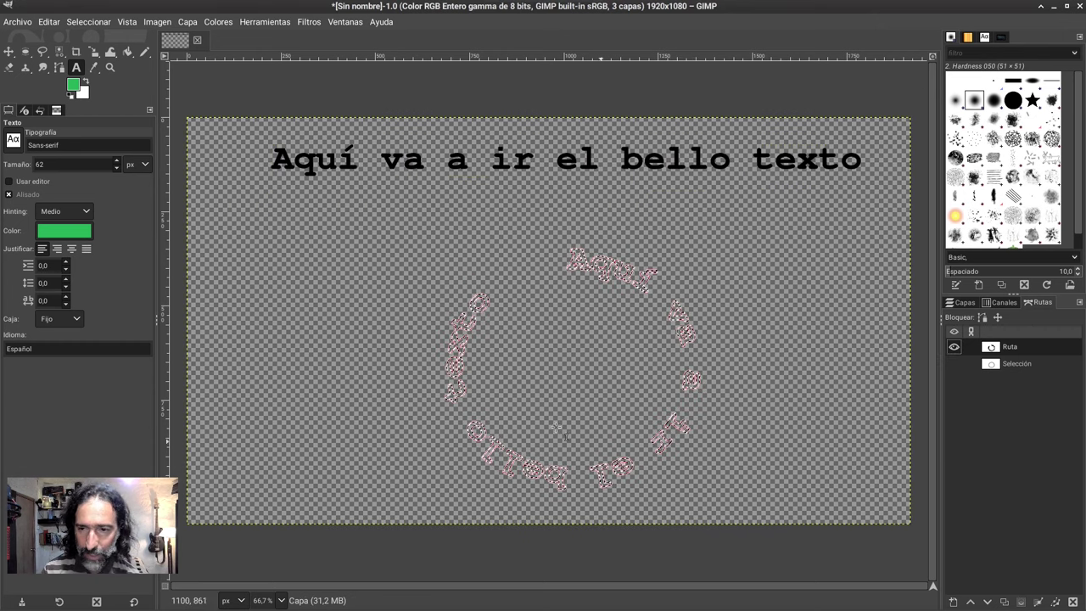
Fill the curved letter selection with the orange Pine pattern, then bring up the Bucket Fill pattern list.
left_click(49, 23)
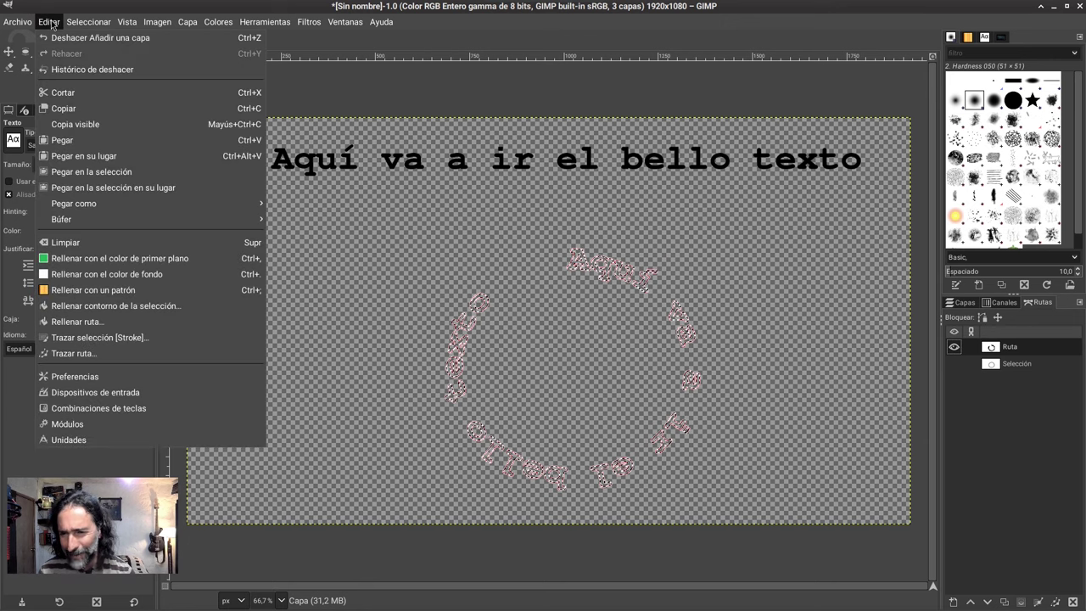
left_click(94, 289)
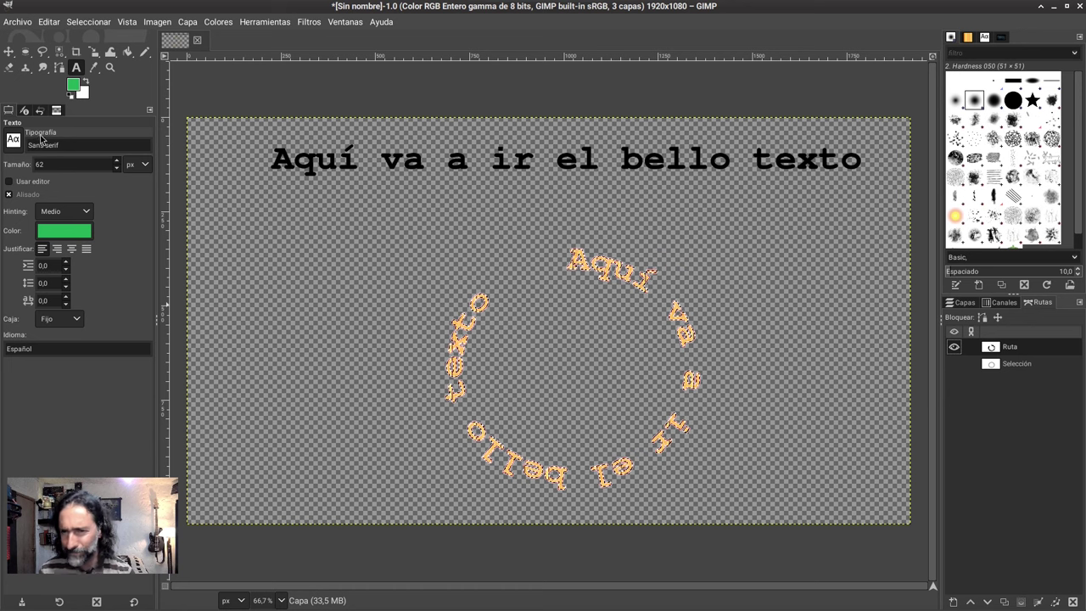
left_click(126, 53)
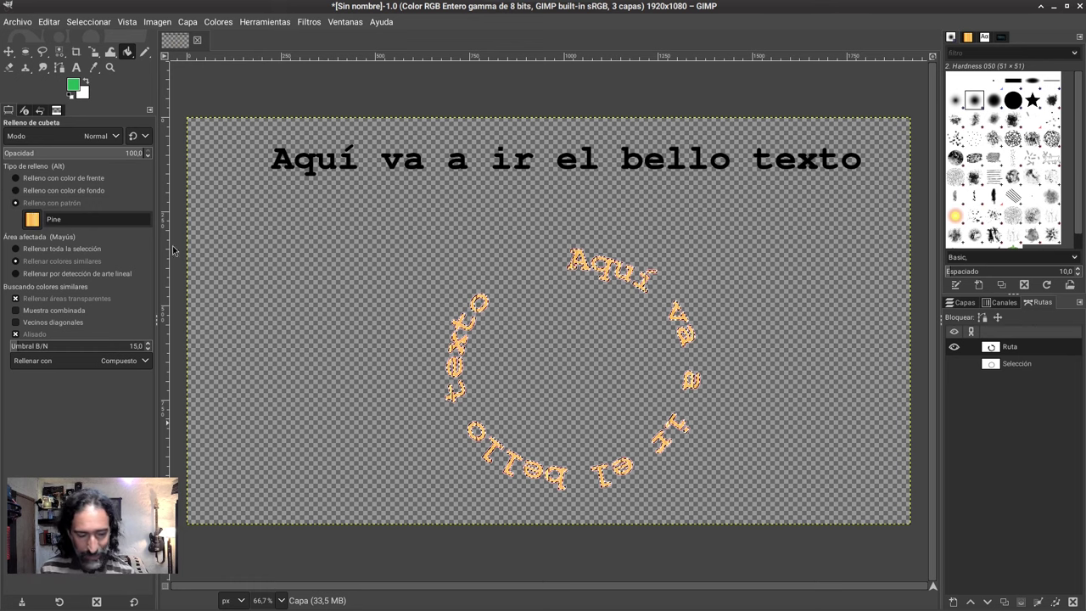
scroll(586, 440, "up", 2, "ctrl")
scroll(585, 439, "up", 1, "ctrl")
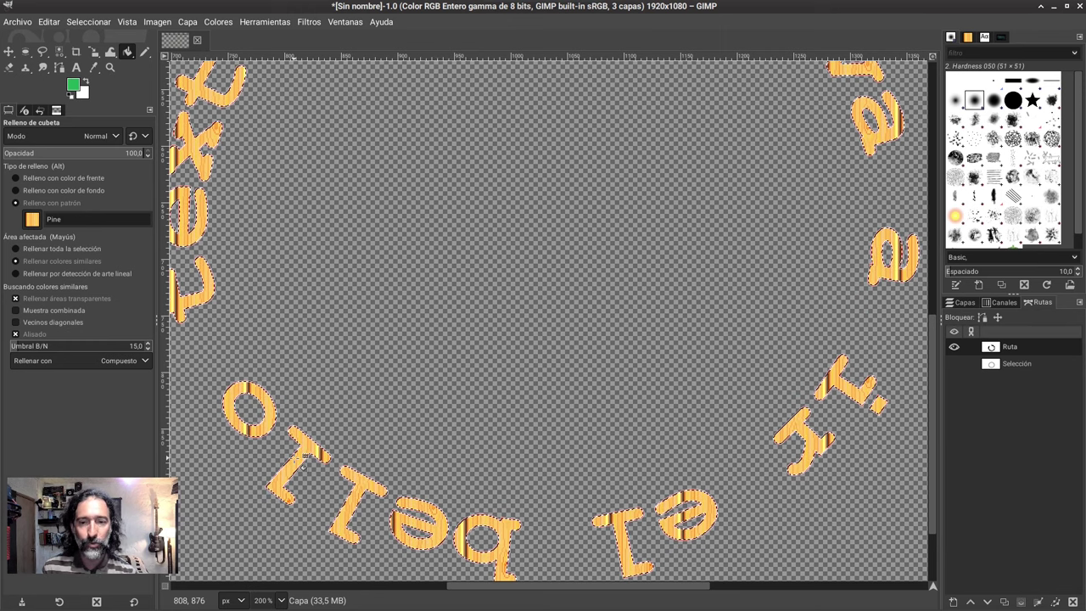
scroll(344, 315, "down", 3, "ctrl")
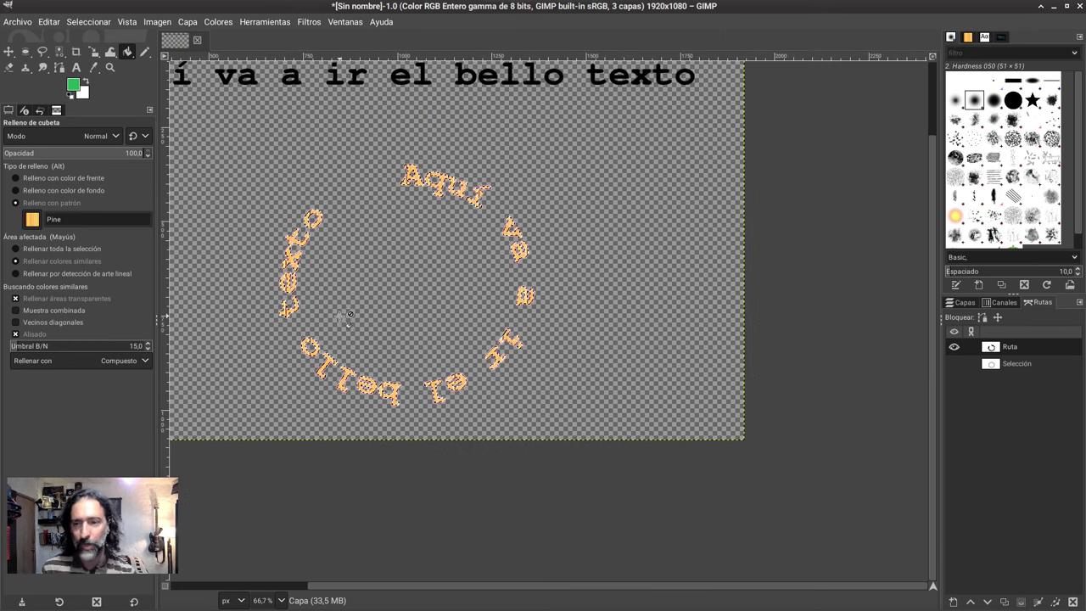
left_click(32, 220)
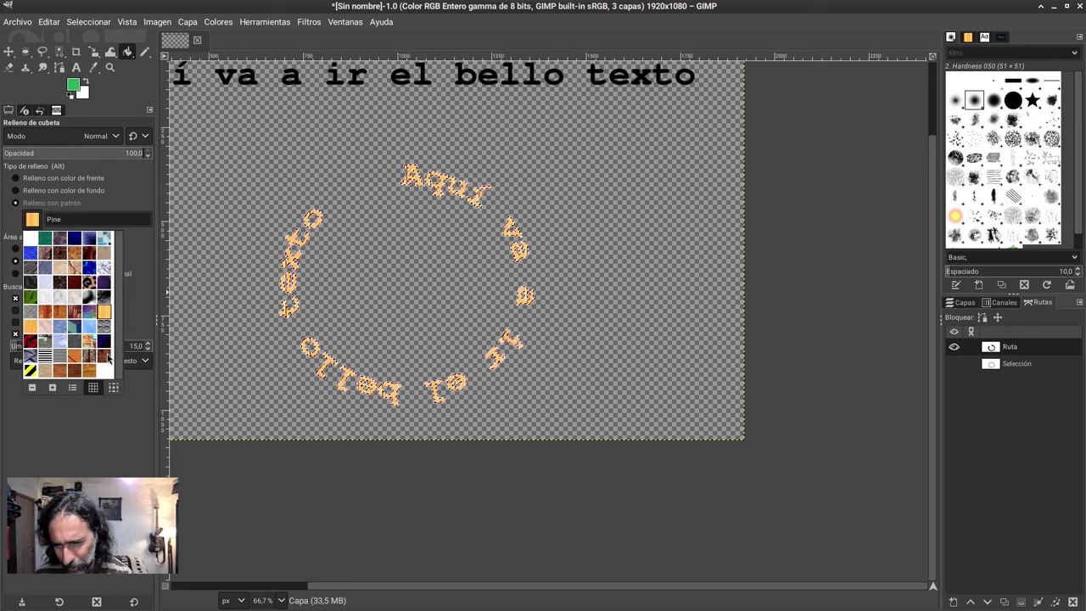
Fill the curved letters with the Walnut pattern.
left_click(105, 356)
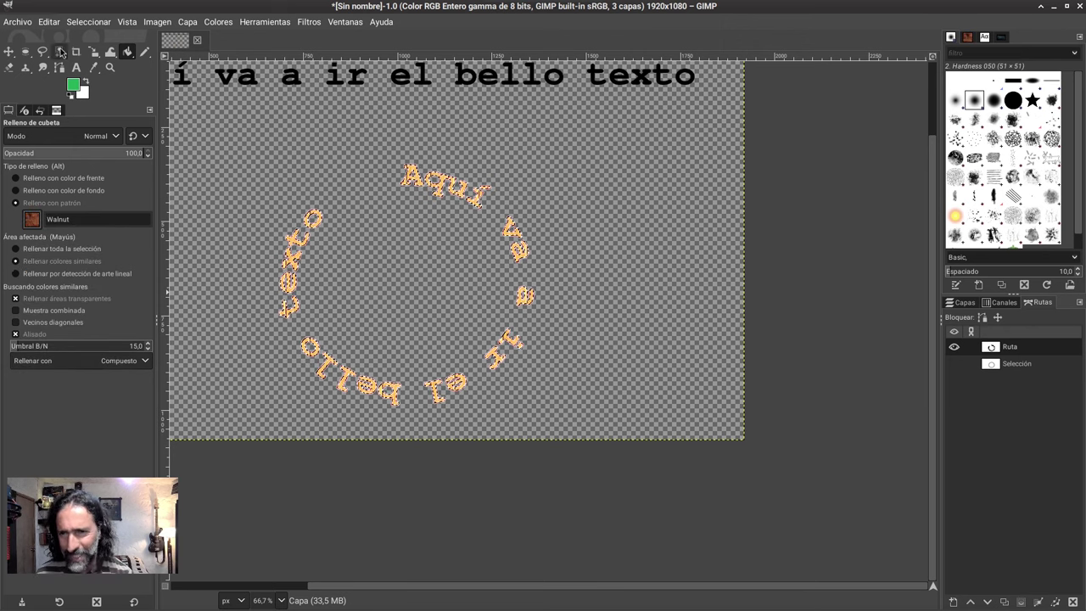
left_click(49, 22)
left_click(84, 291)
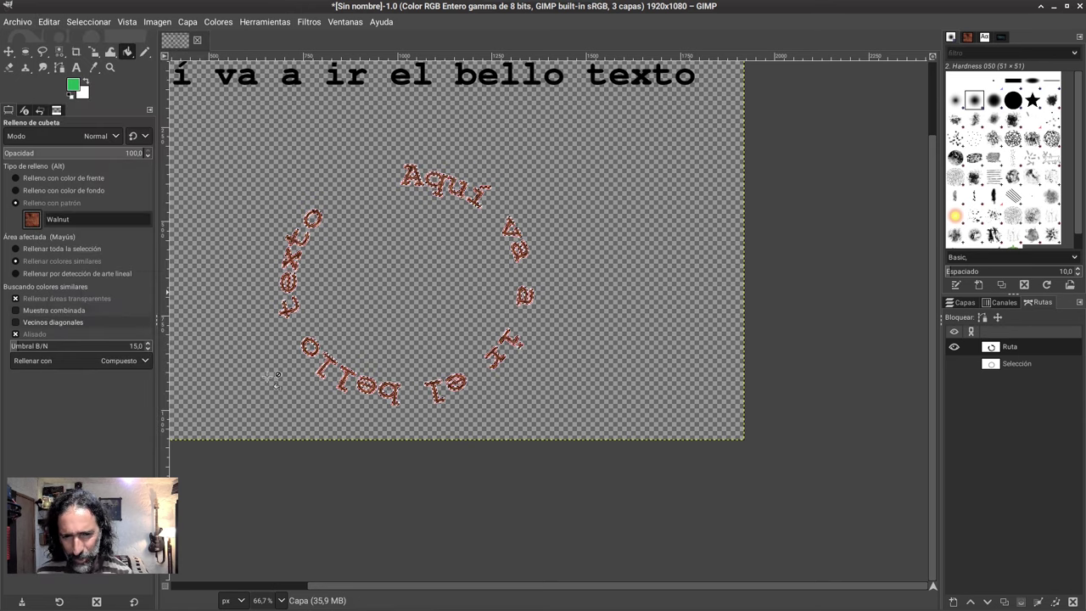
scroll(367, 382, "up", 4)
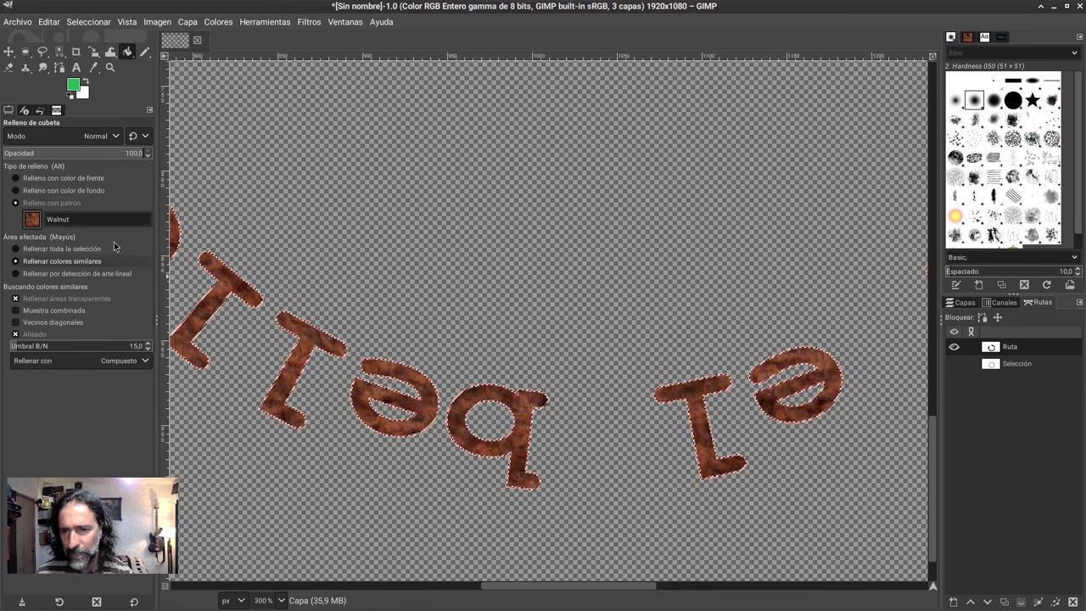
Refill the curved letters with the yellow-and-black striped Warning! pattern.
left_click(33, 219)
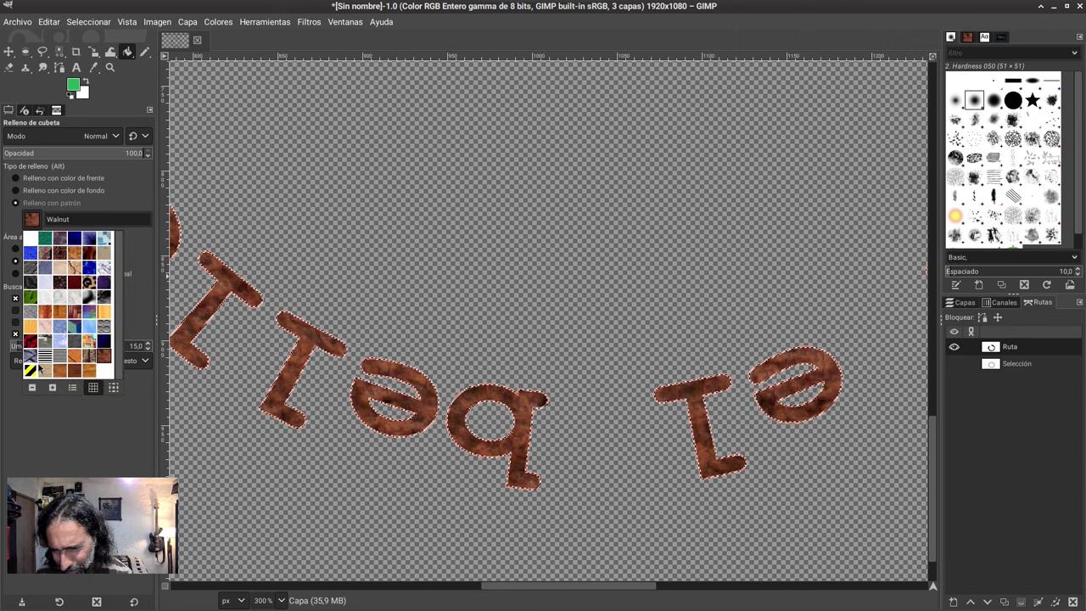
left_click(32, 369)
left_click(49, 22)
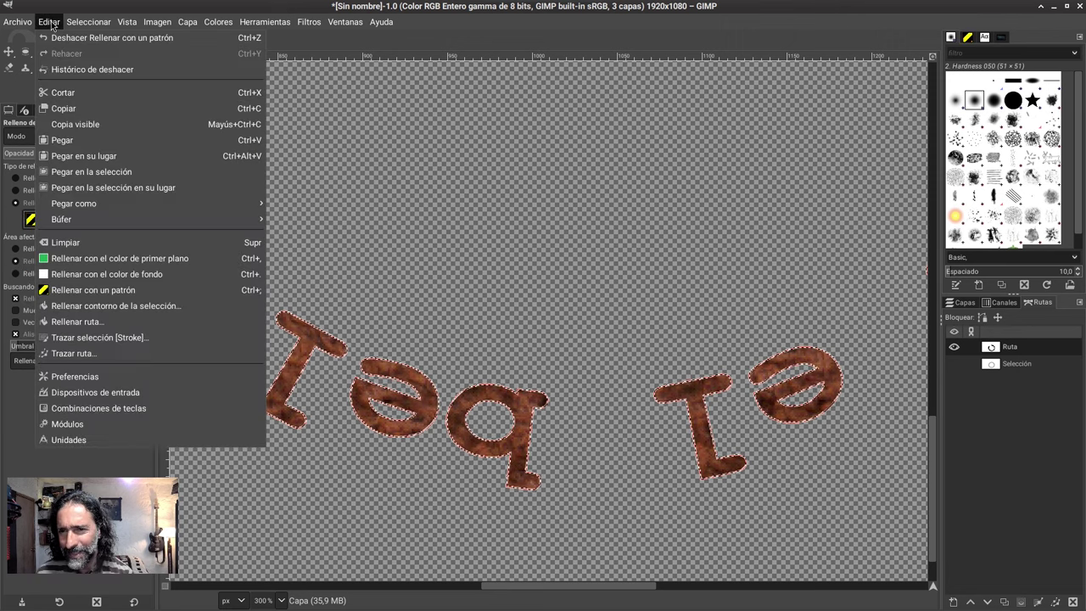
left_click(93, 290)
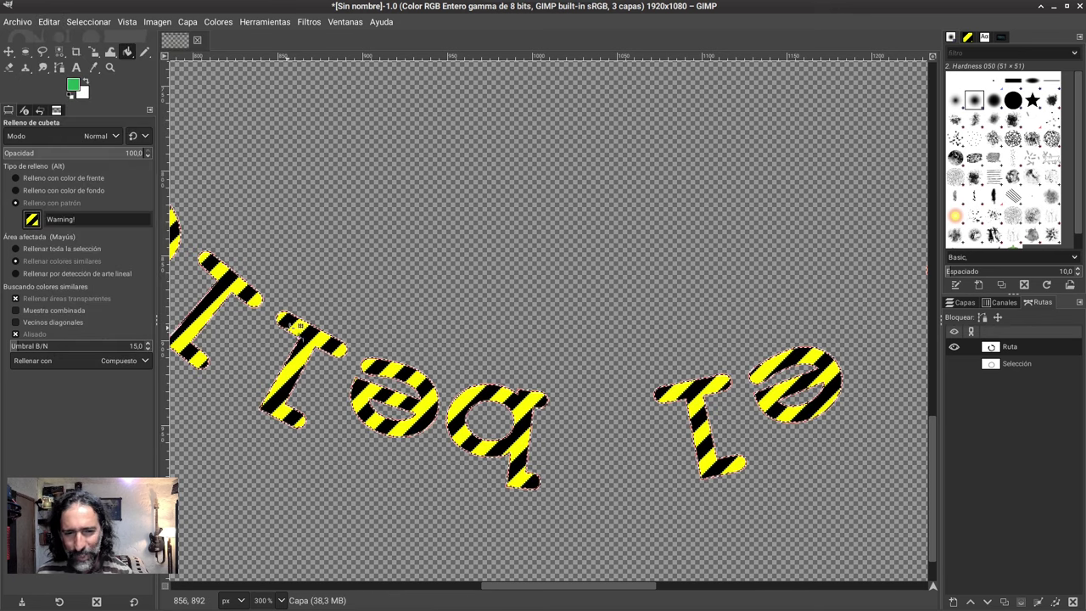
scroll(369, 329, "down", 1)
scroll(365, 325, "down", 1)
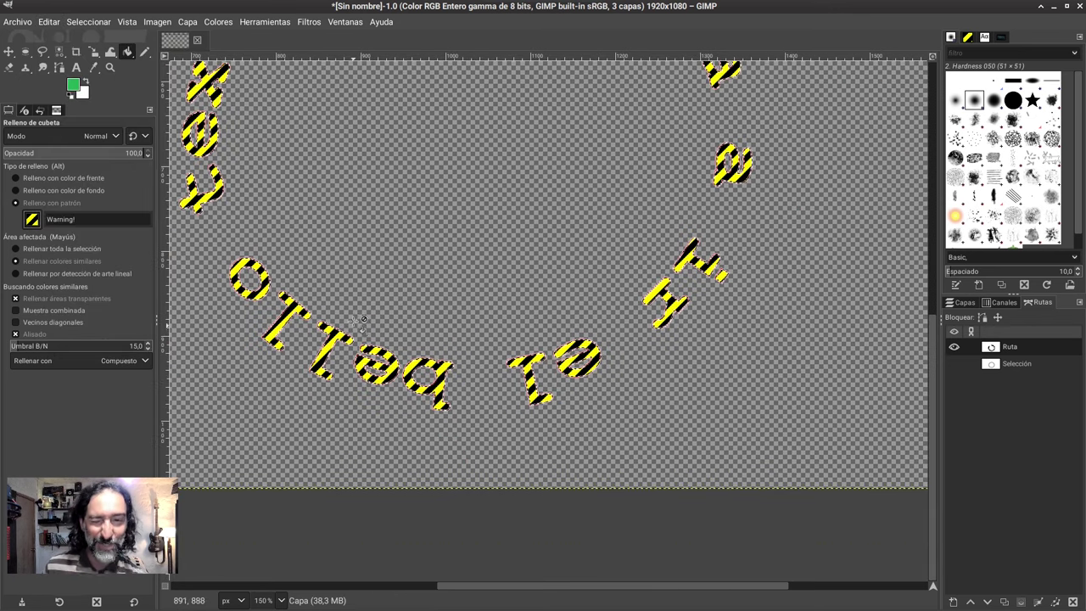
scroll(361, 320, "up", 1)
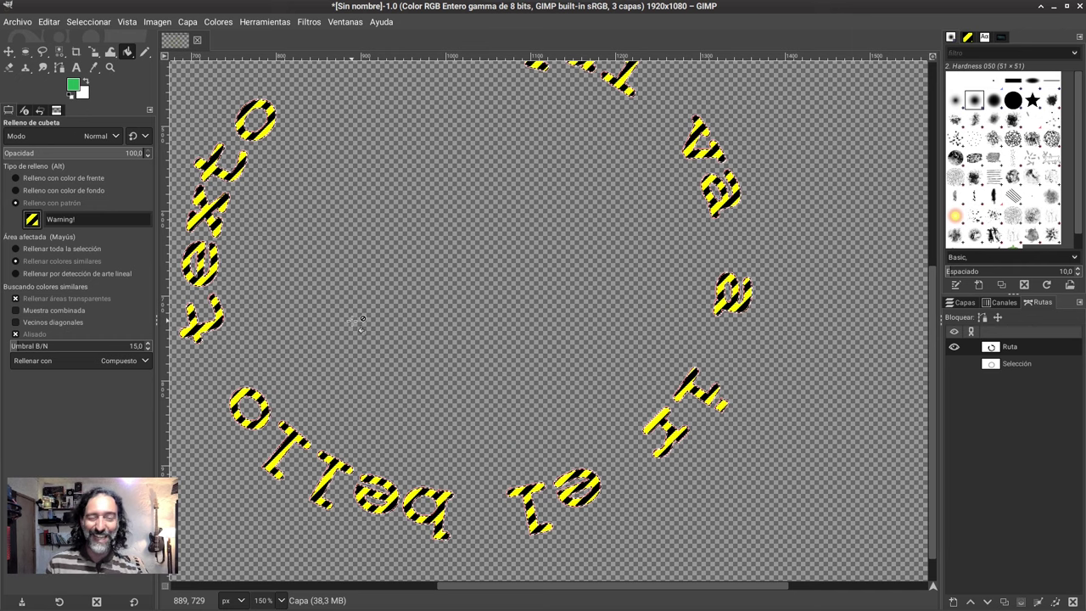
scroll(358, 321, "up", 1)
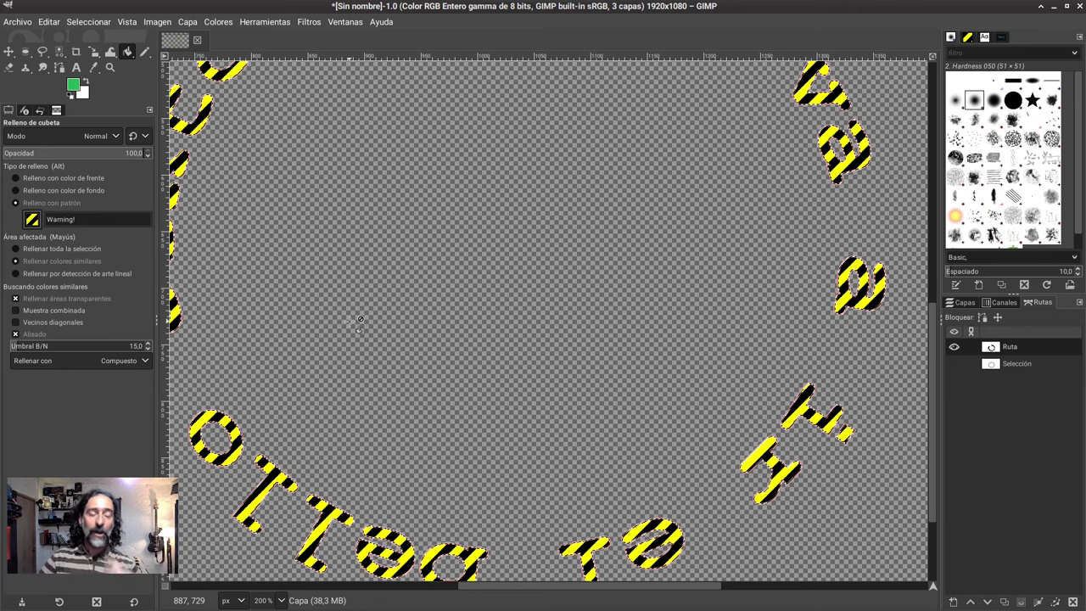
scroll(357, 320, "down", 2)
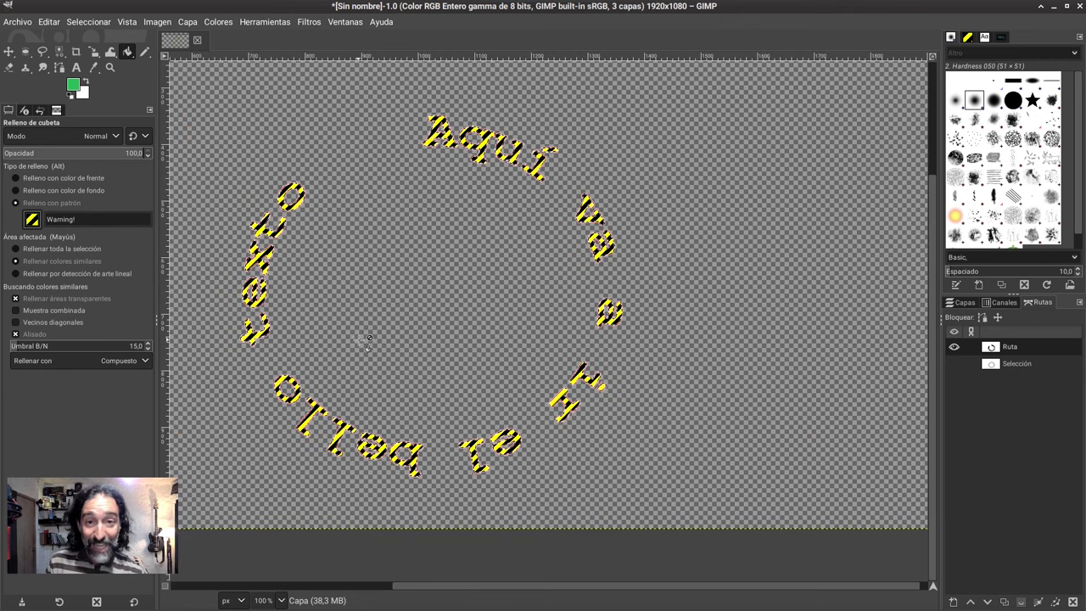
scroll(368, 339, "down", 1)
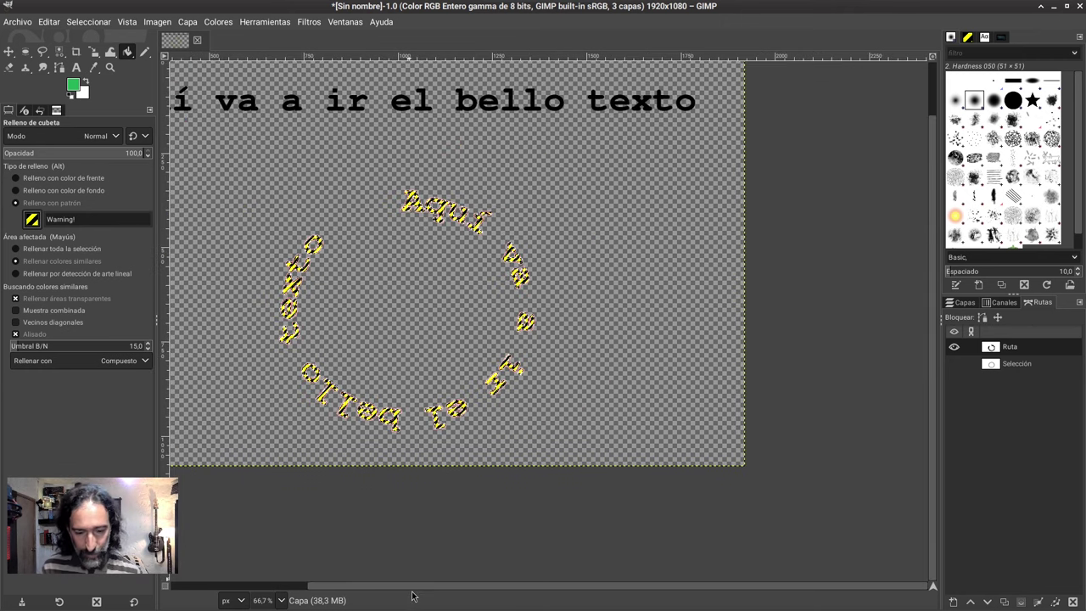
Hide the straight 'Aquí va a ir el bello texto' layer, leaving only the striped curved text visible.
left_click_drag(413, 592, 335, 562)
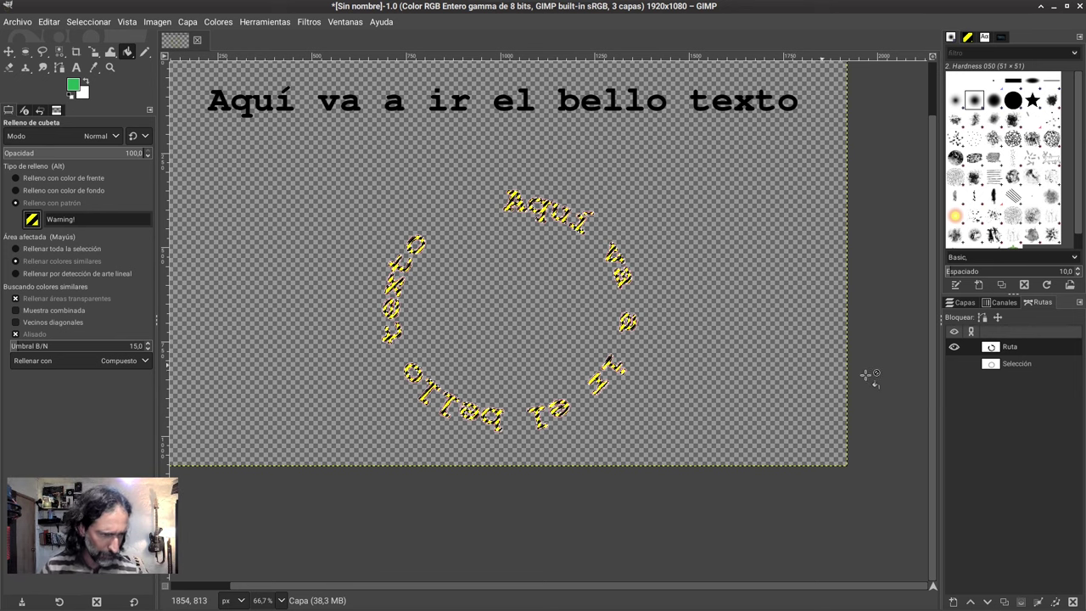
left_click(957, 304)
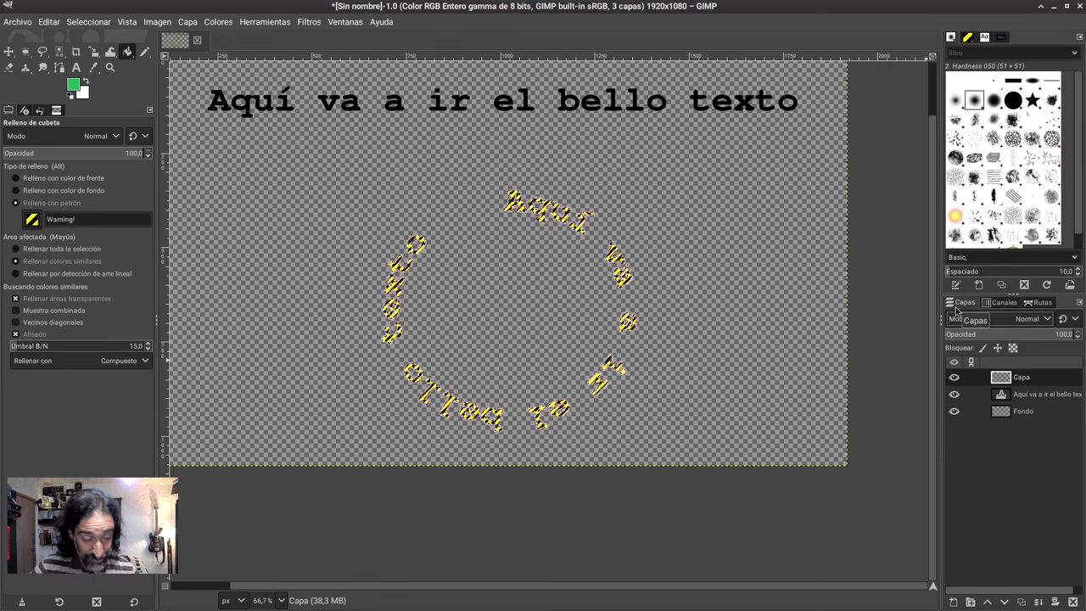
left_click(953, 394)
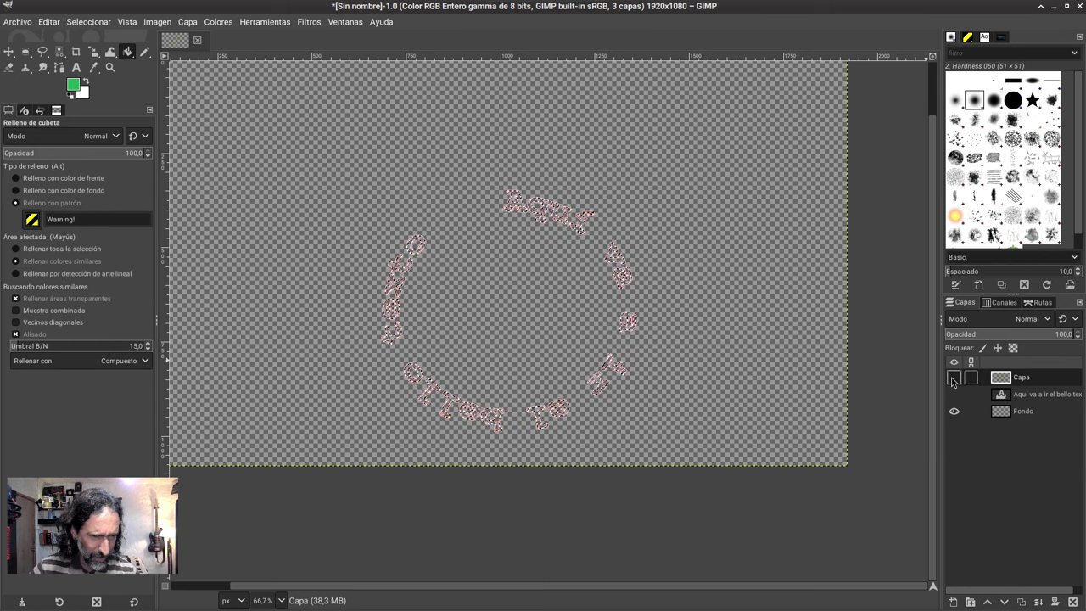
left_click(953, 395)
left_click(954, 397)
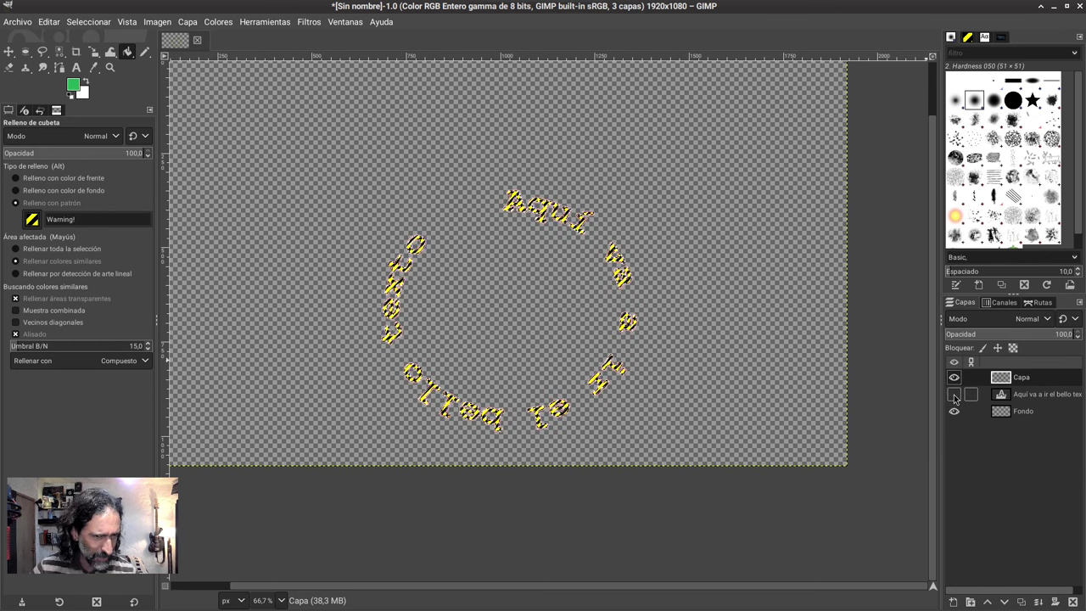
left_click(1040, 304)
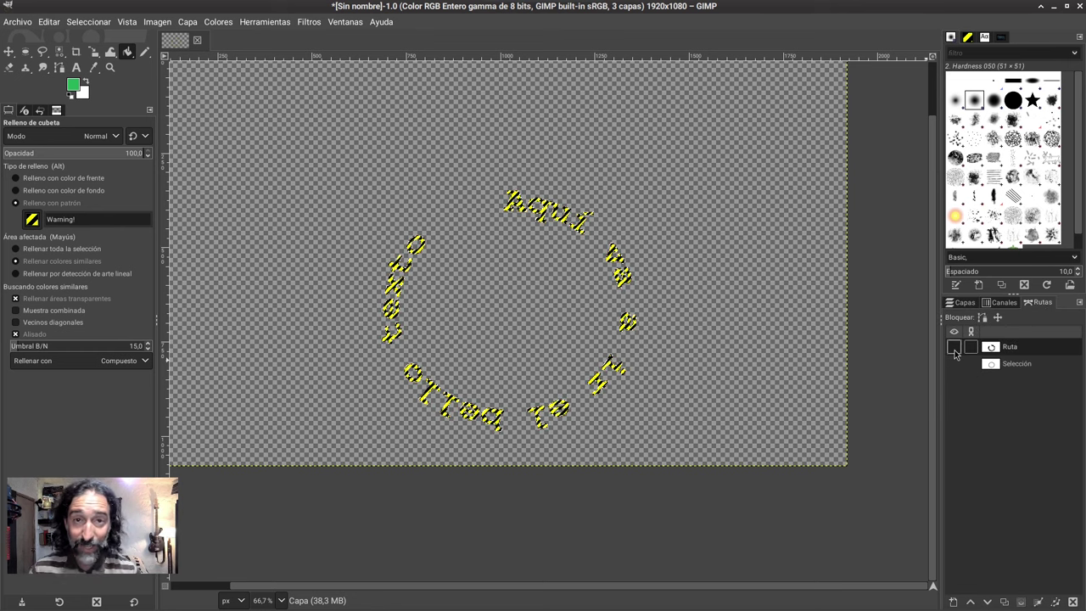
left_click(19, 22)
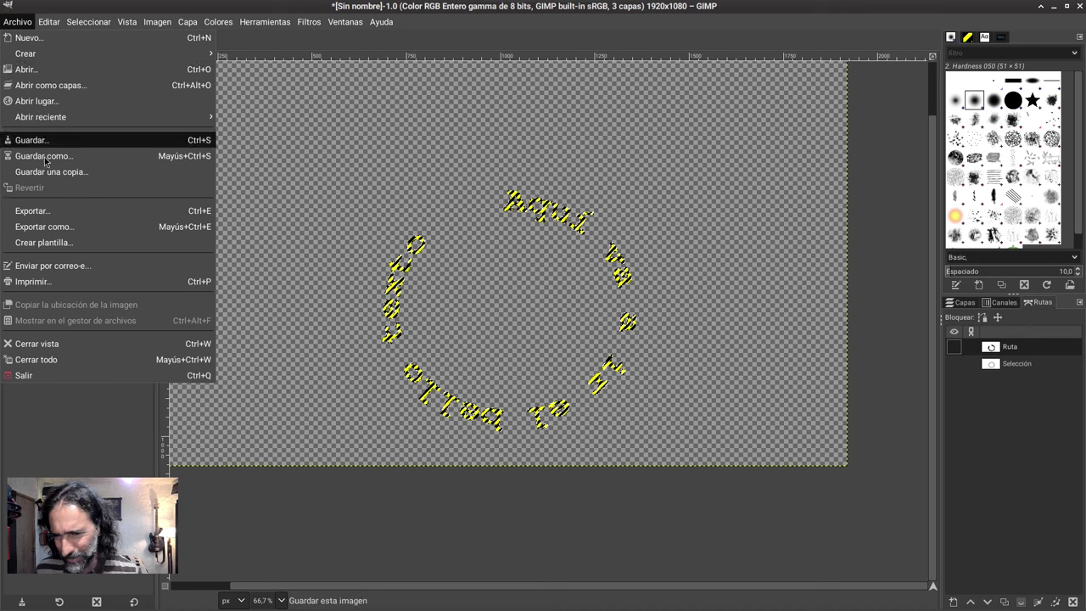
Export the image as 'Mi bello texto.png' into the Imágenes folder.
left_click(50, 226)
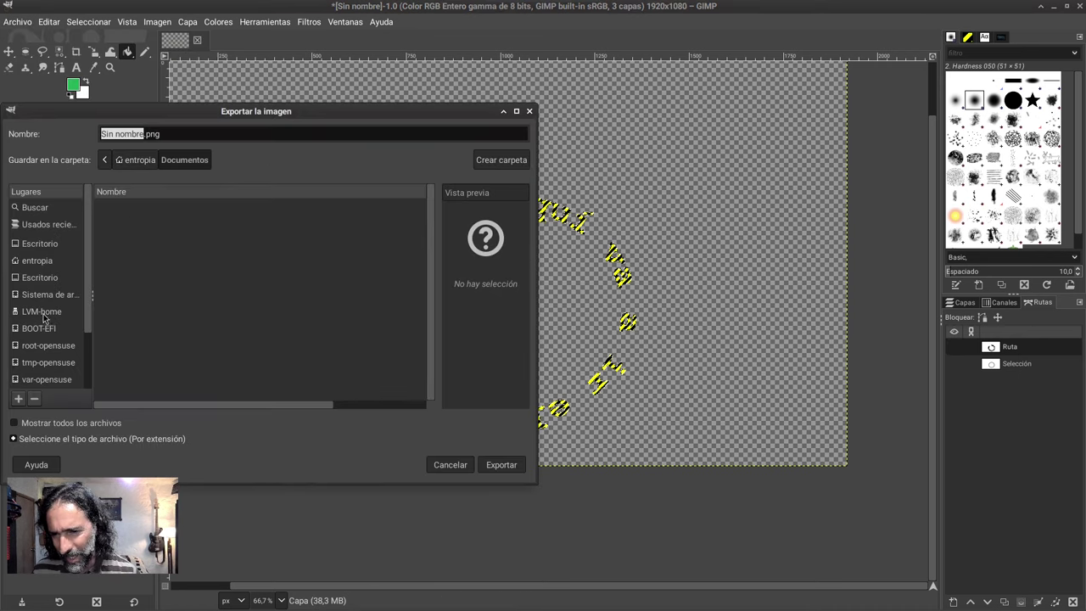
left_click_drag(86, 312, 97, 378)
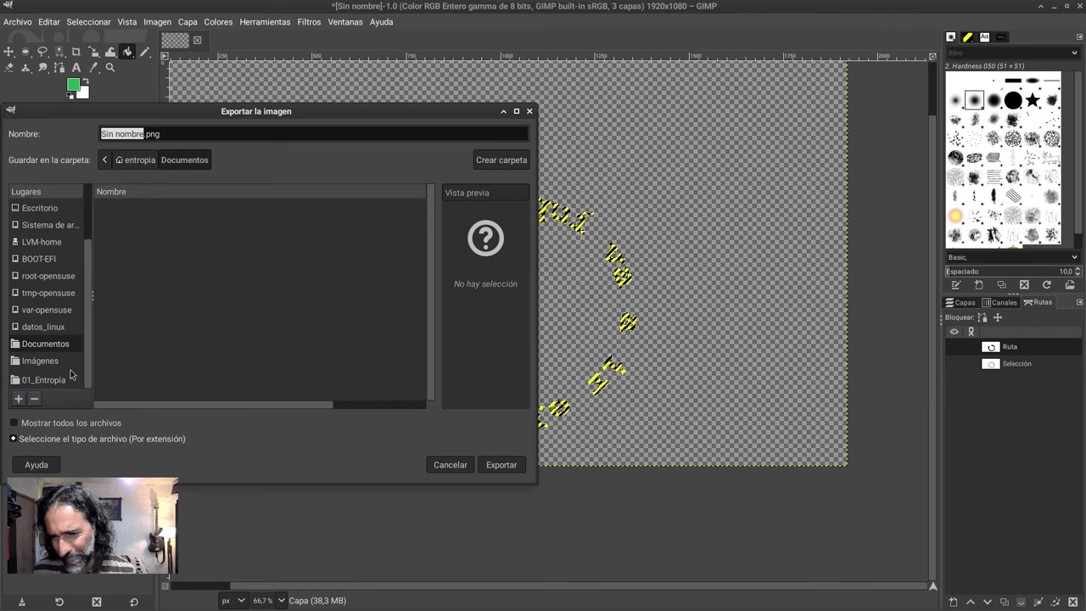
left_click(49, 361)
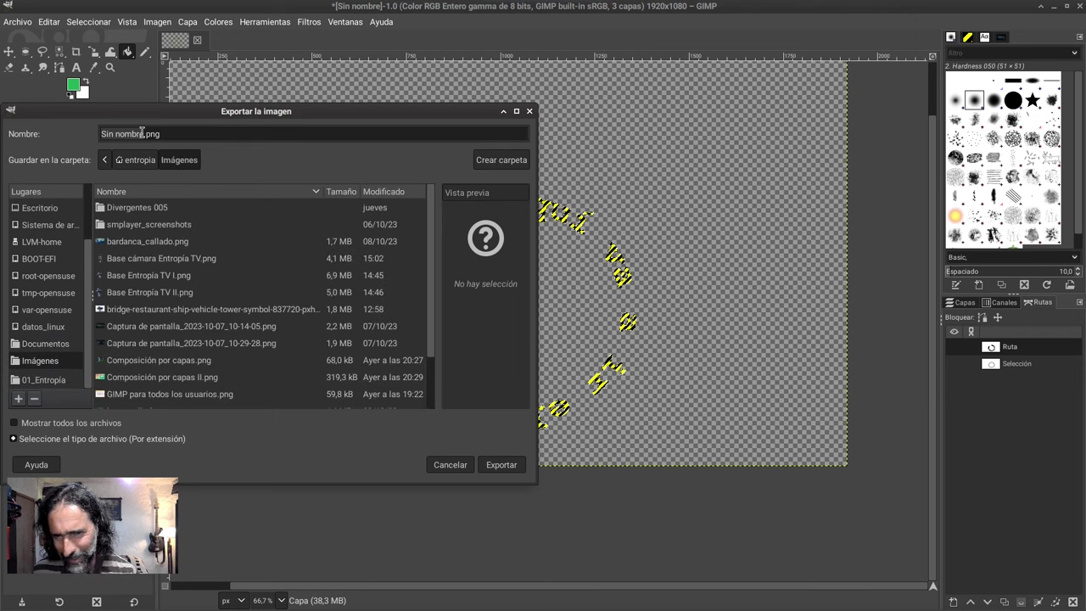
left_click_drag(141, 134, 88, 134)
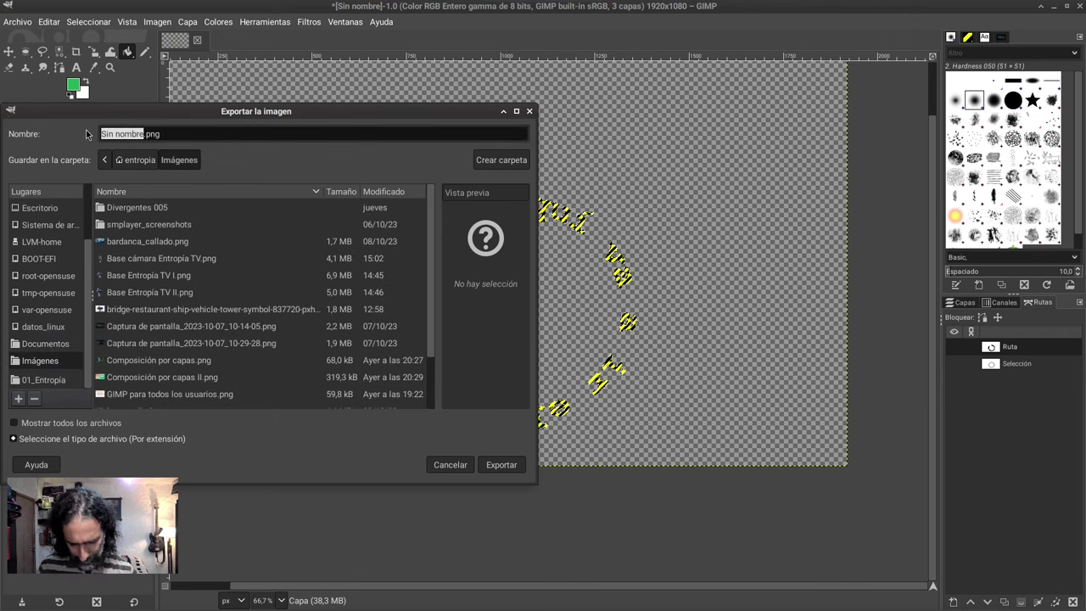
type("Mi bello te")
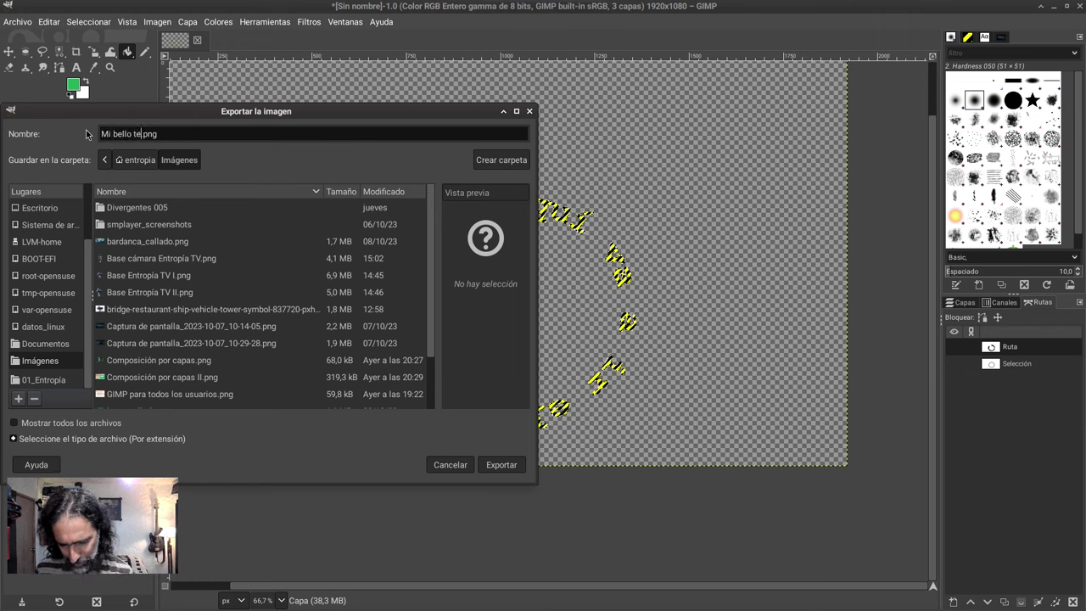
type("xto")
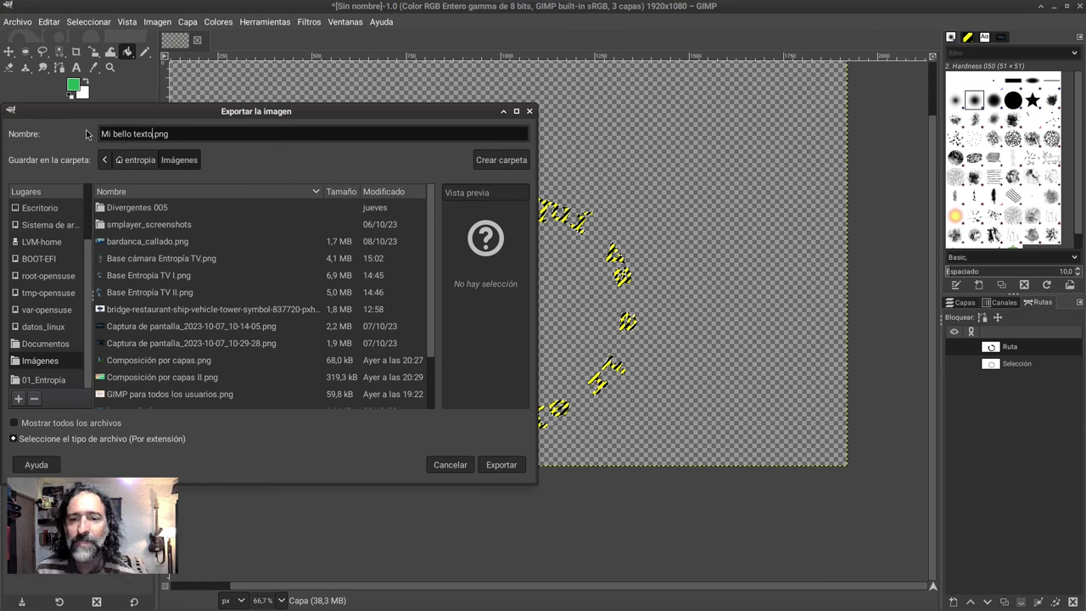
key("Return")
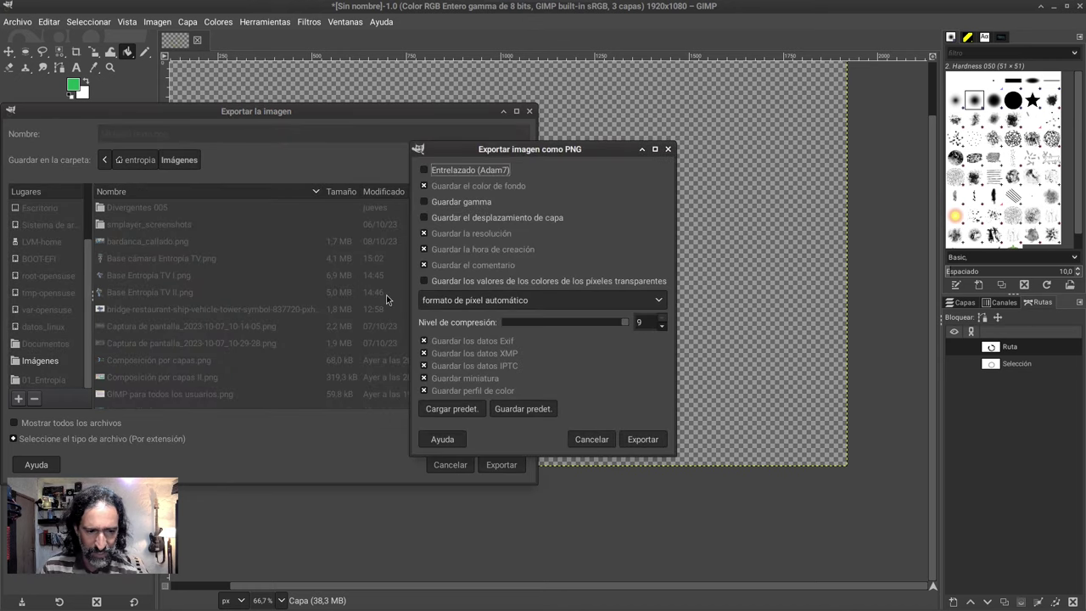
left_click(642, 439)
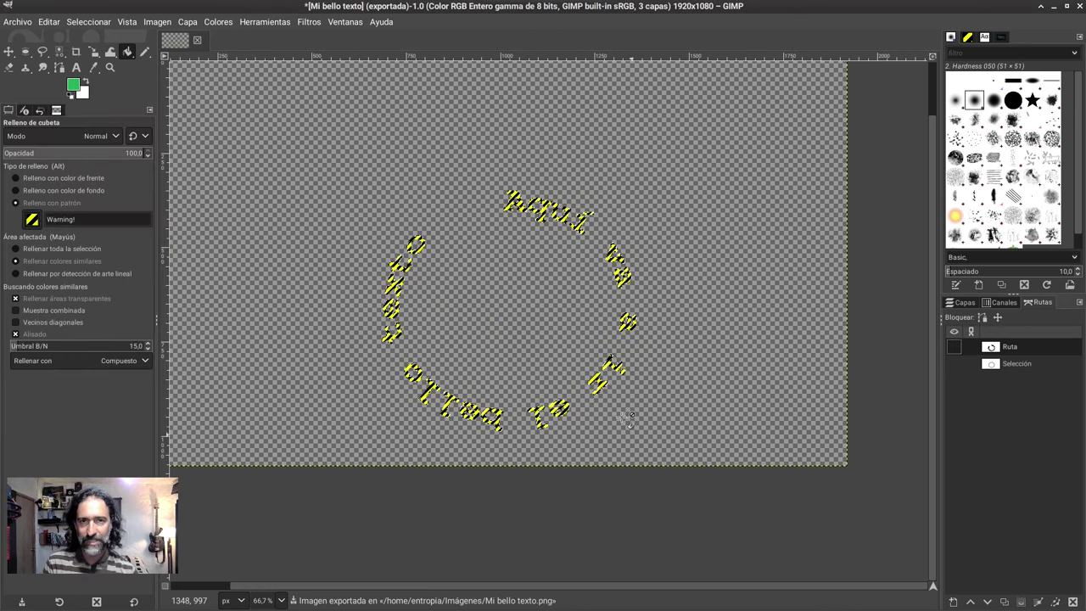
Quit GIMP, discarding the unsaved changes.
left_click(1080, 7)
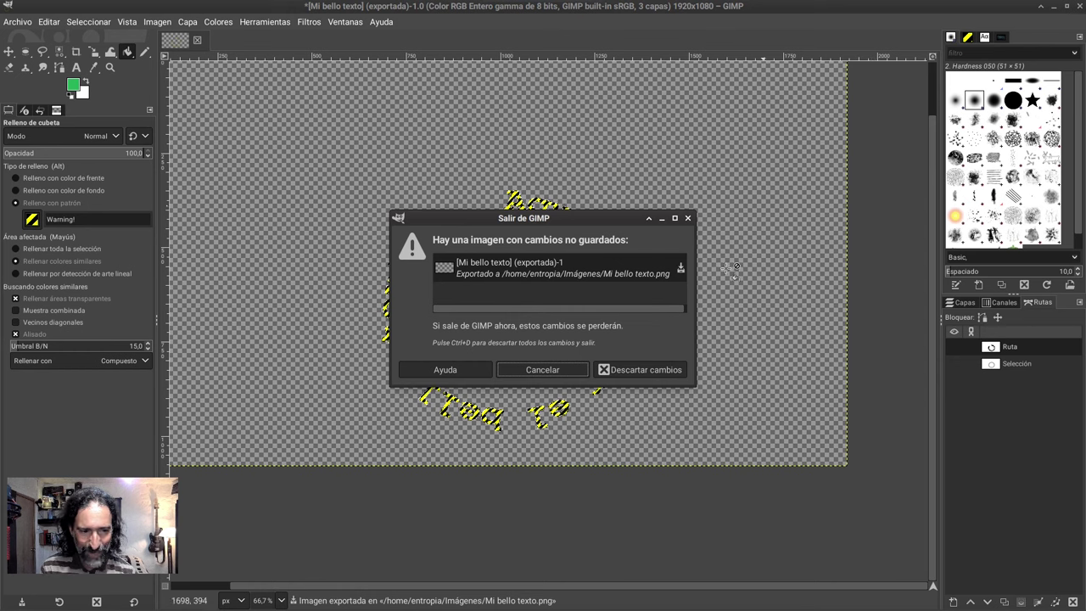
left_click(662, 372)
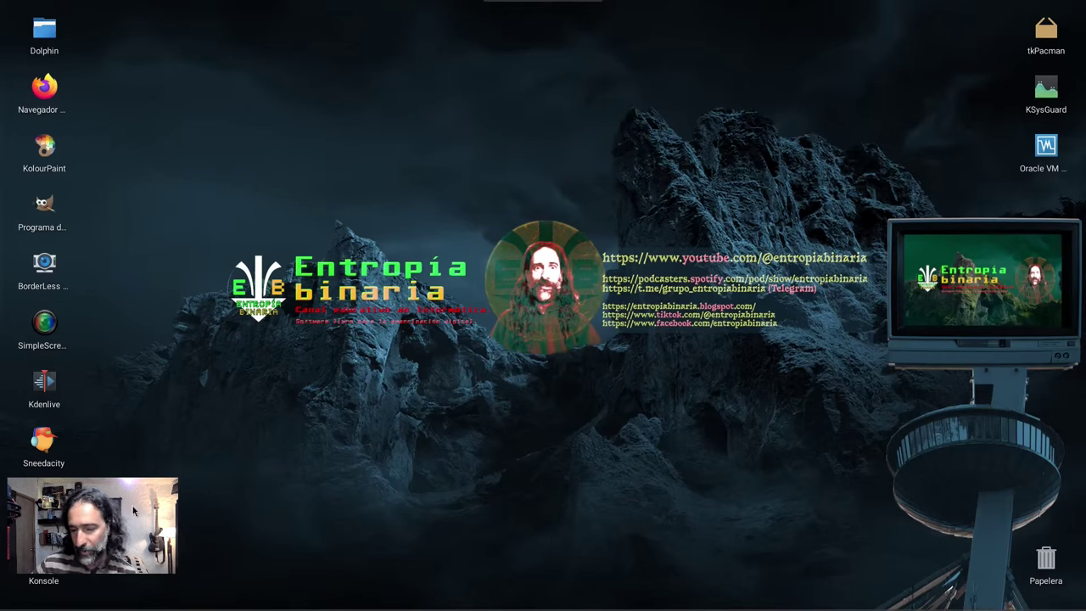
left_click_drag(132, 505, 1011, 275)
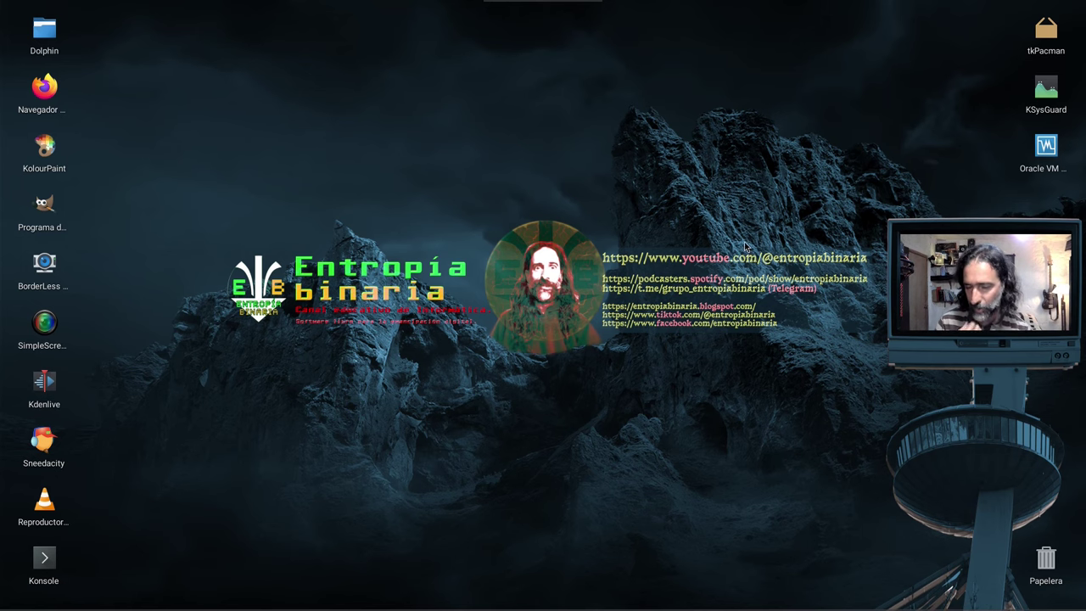
Open Dolphin and show the Imágenes folder containing Mi bello texto.png.
left_click(44, 29)
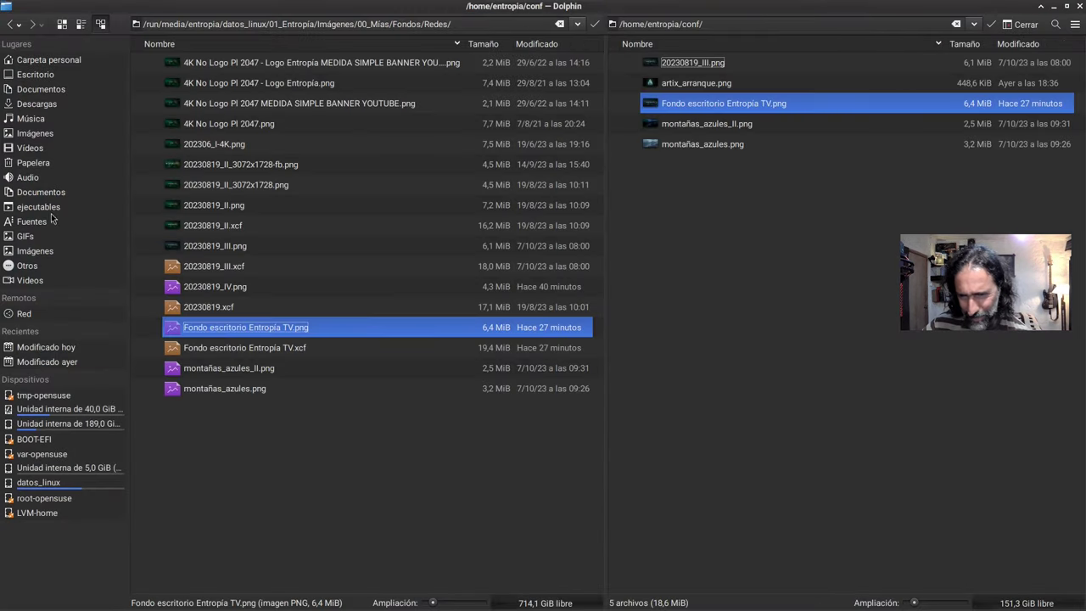
left_click(39, 134)
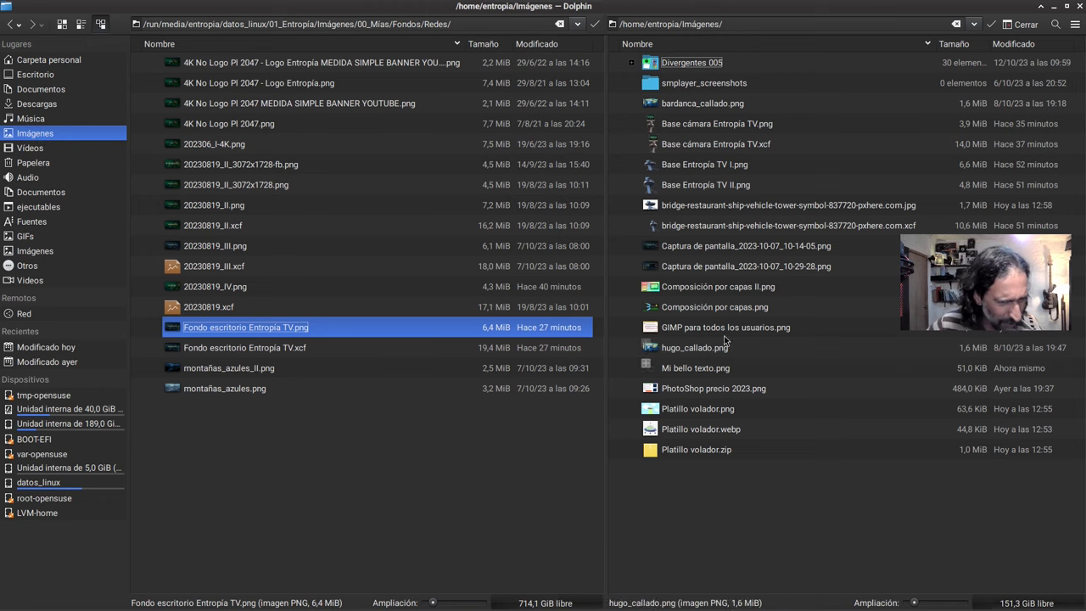
View Mi bello texto.png in Gwenview, zooming to inspect the striped text, then close the viewer.
double_click(696, 368)
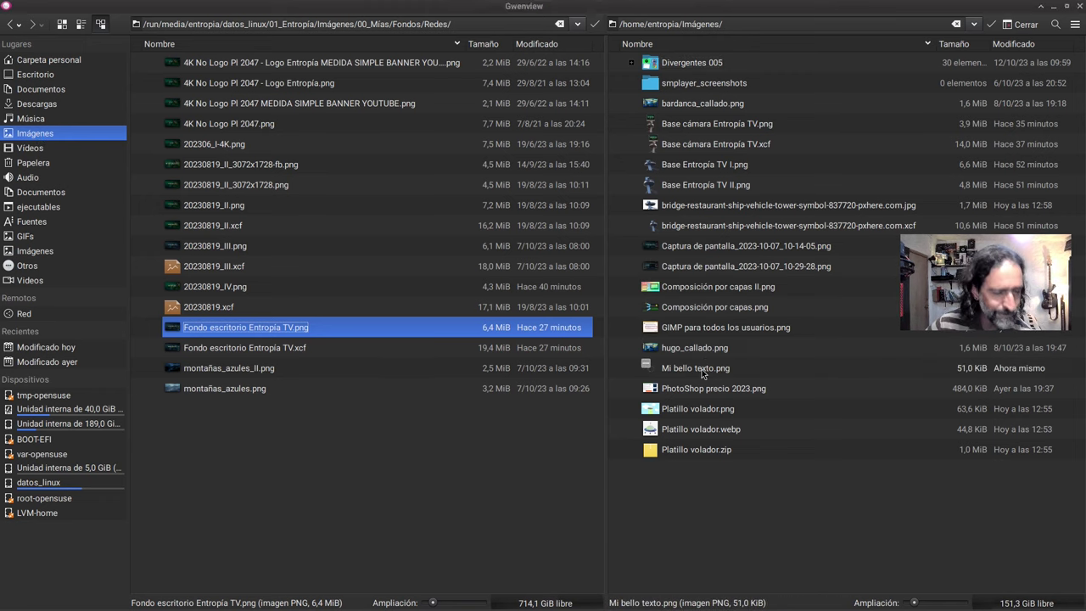
scroll(616, 485, "up", 3, "ctrl")
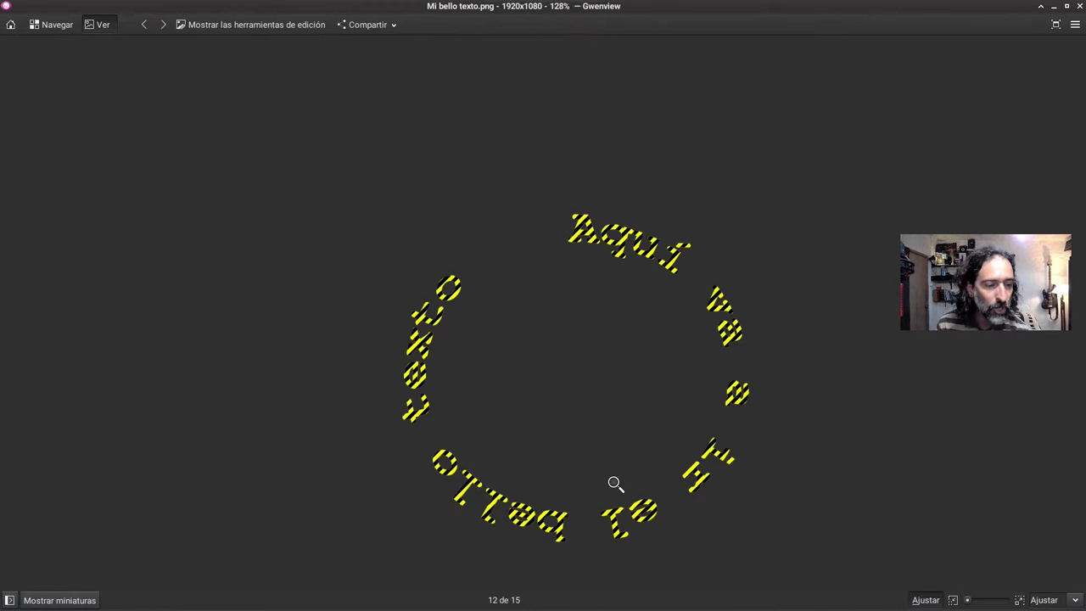
scroll(616, 484, "down", 1, "ctrl")
scroll(616, 483, "down", 1, "ctrl")
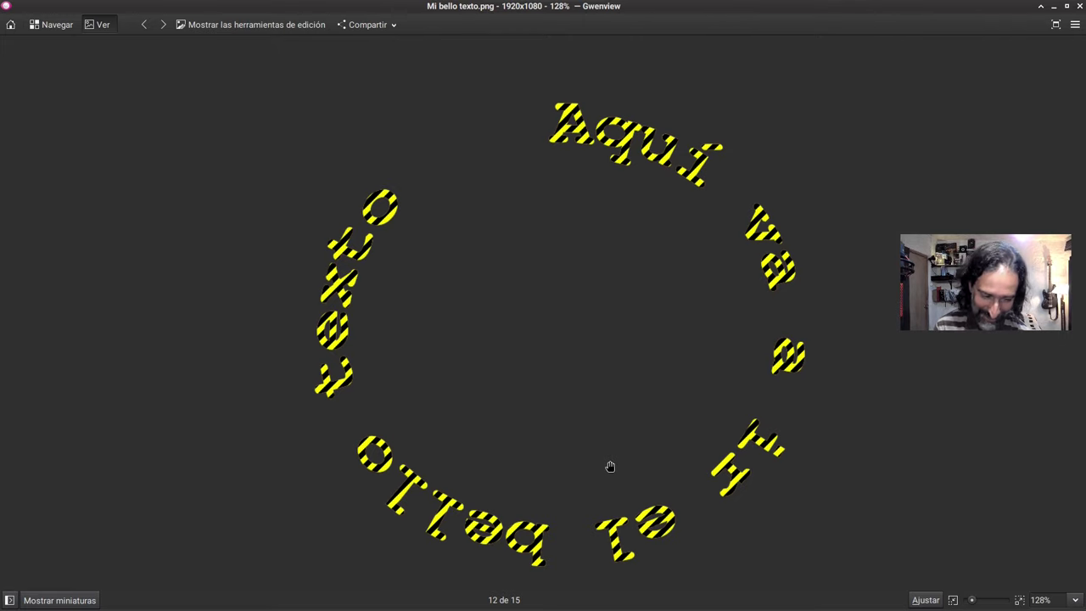
left_click(1081, 7)
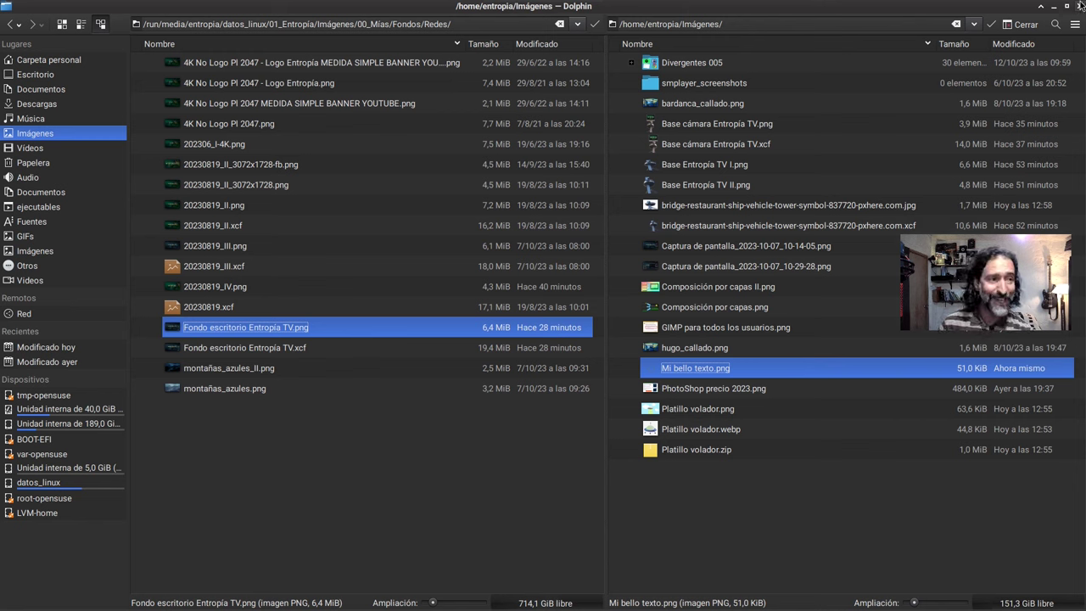
Close Dolphin and relaunch GIMP from its desktop icon.
left_click(1081, 8)
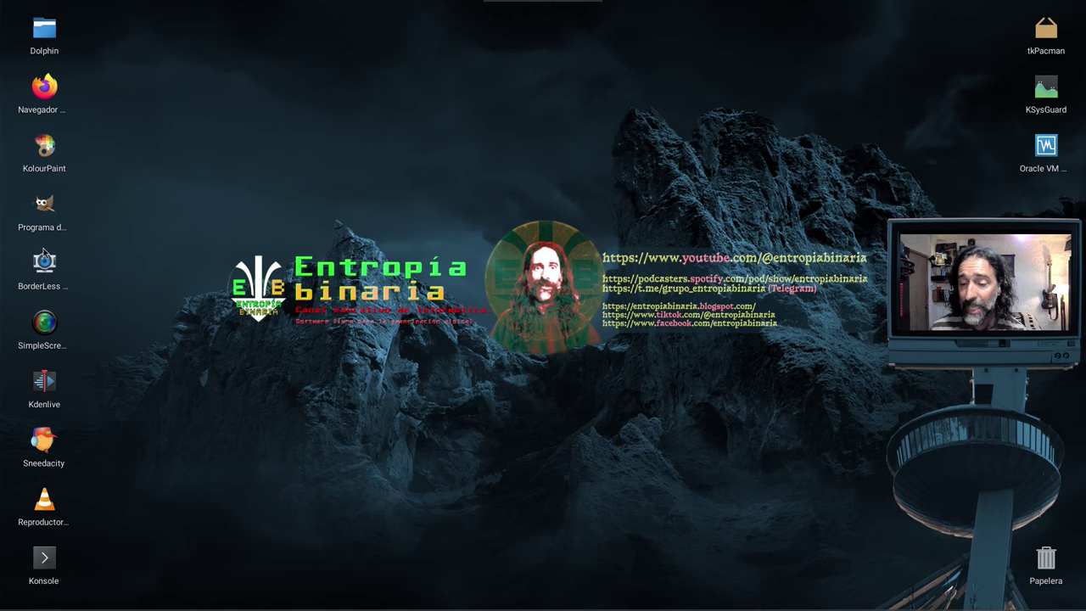
double_click(46, 211)
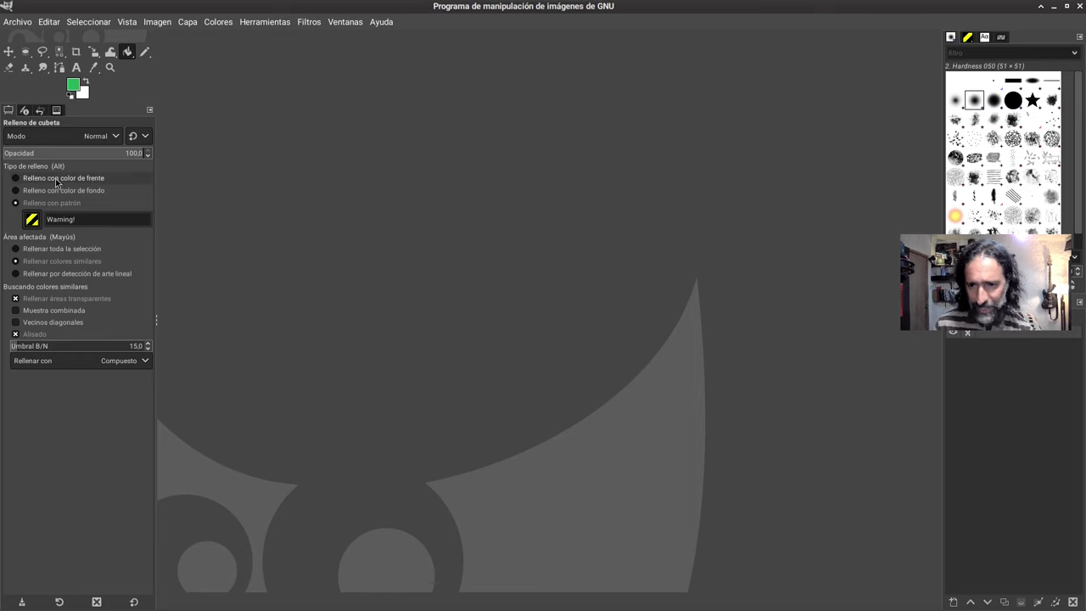
Create a new 1920×1080 image with Rellenar con set to Transparencia.
left_click(14, 23)
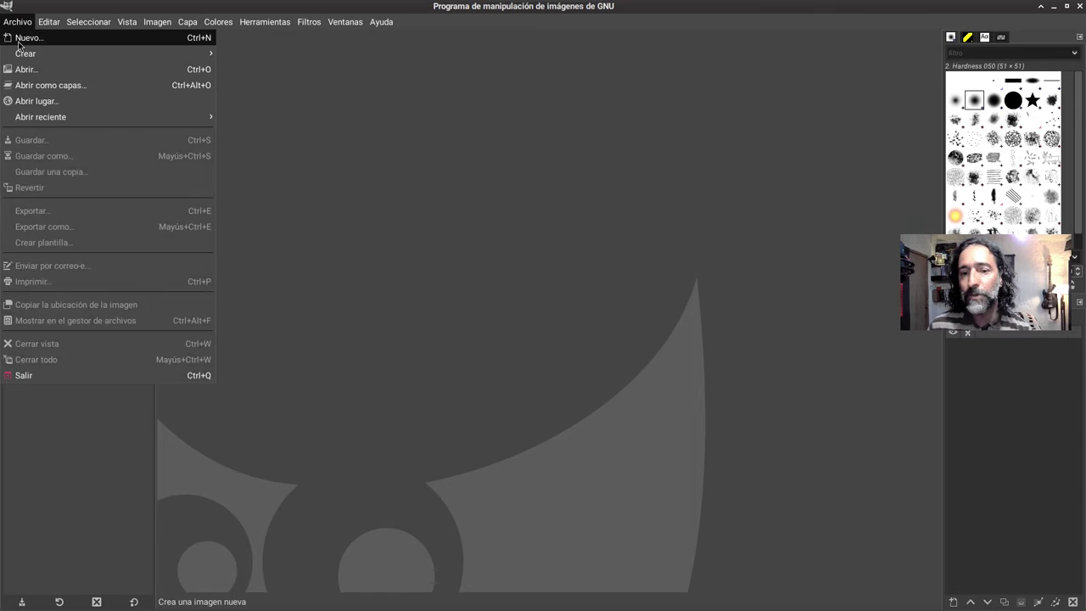
left_click(25, 37)
left_click(458, 345)
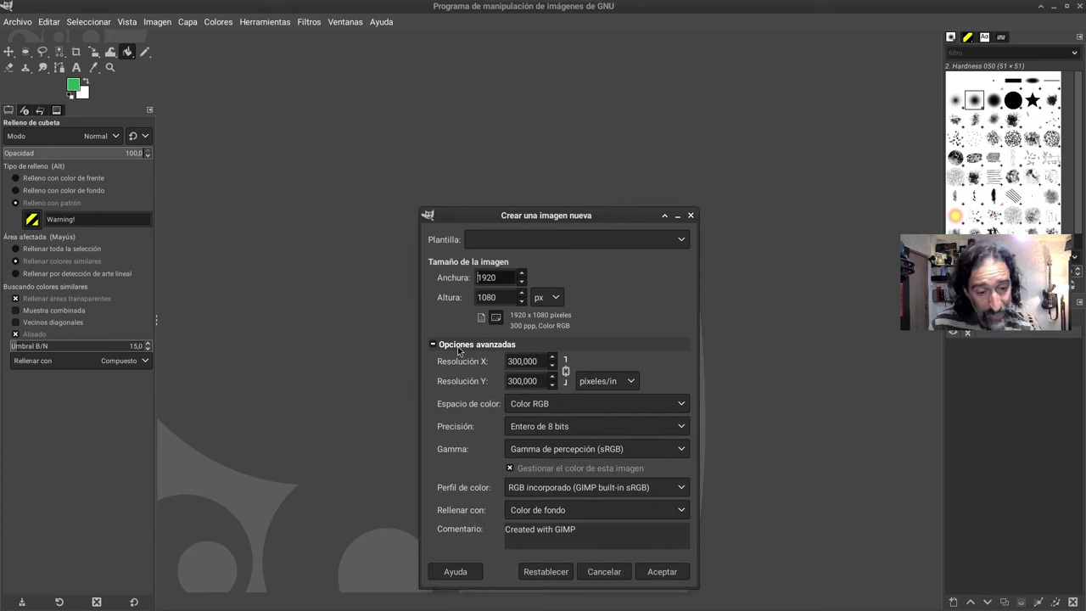
left_click(526, 510)
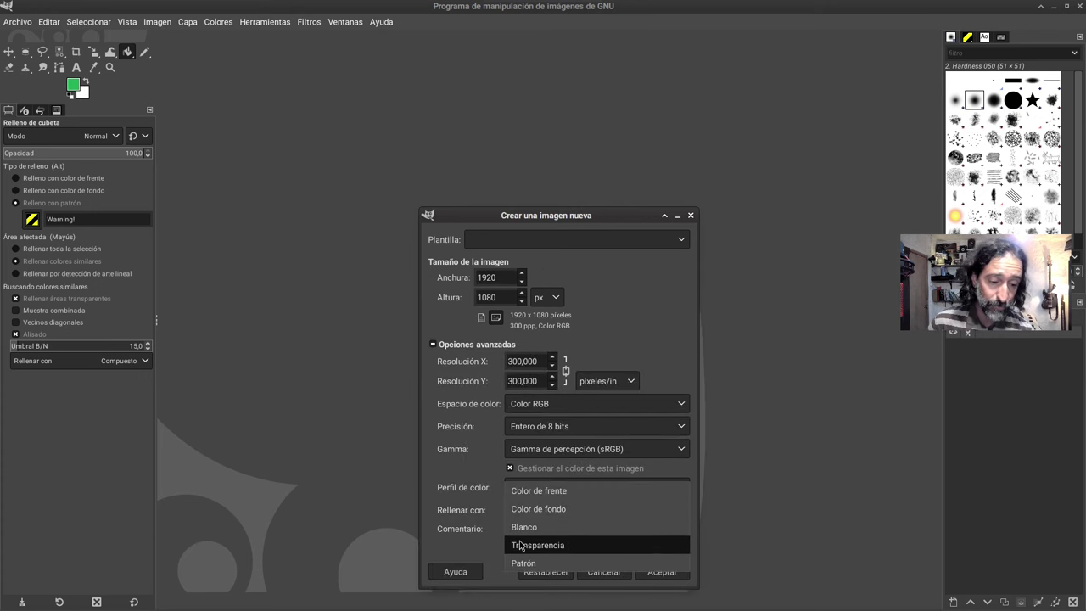
left_click(532, 541)
left_click(660, 571)
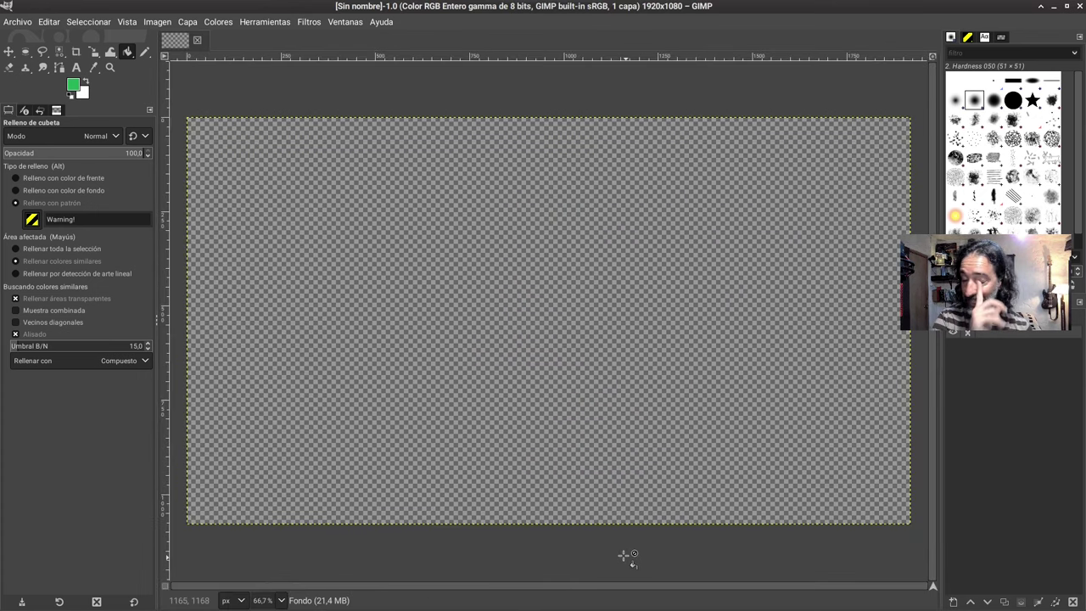
Draw a three-anchor path from left to right across the canvas, bending its segments into a wave.
left_click(59, 68)
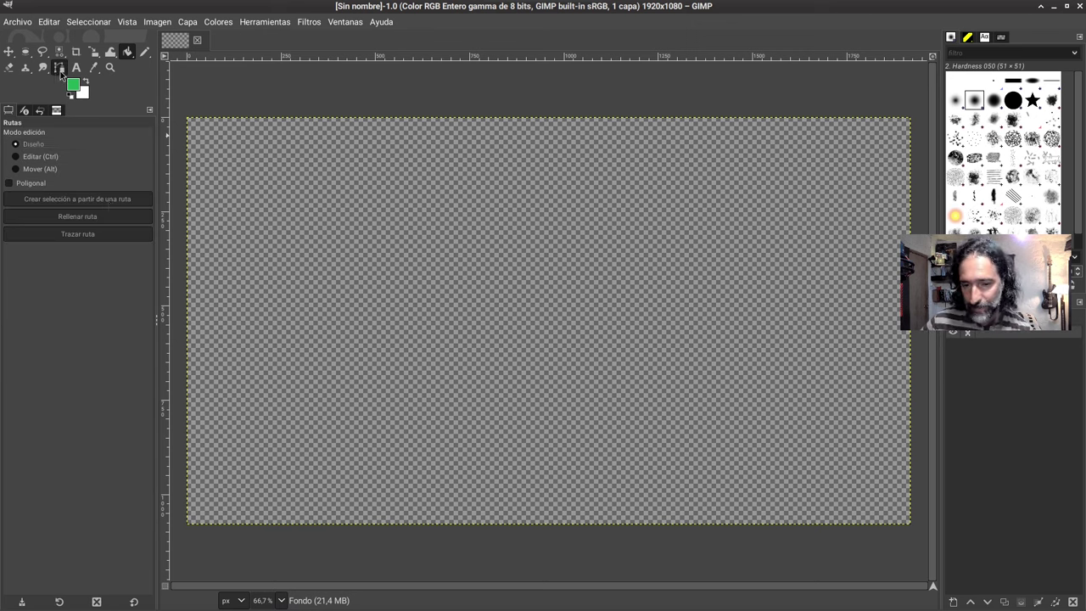
left_click(255, 374)
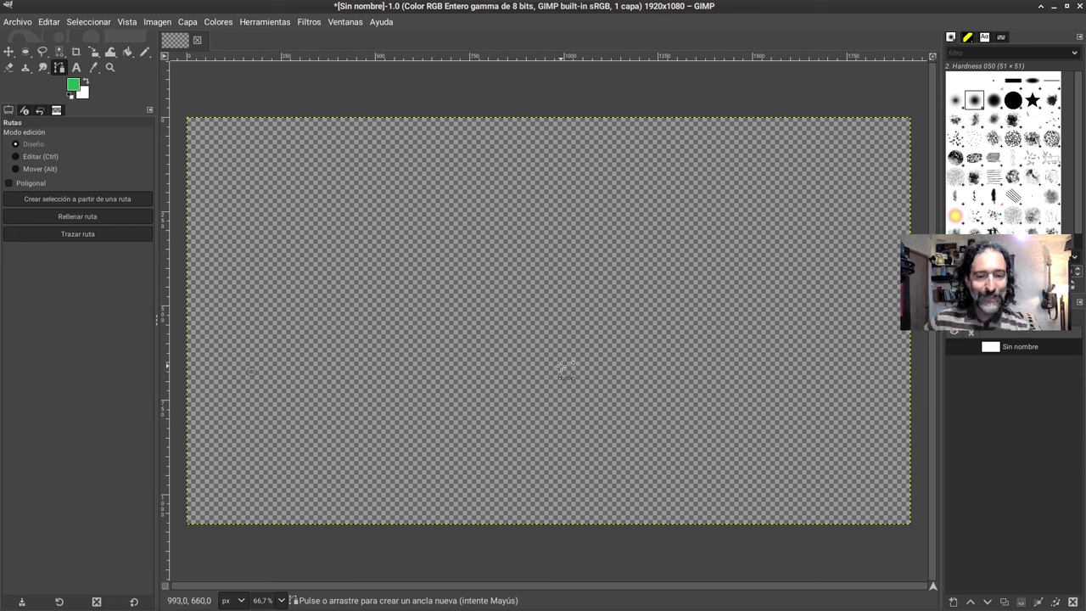
left_click(565, 368)
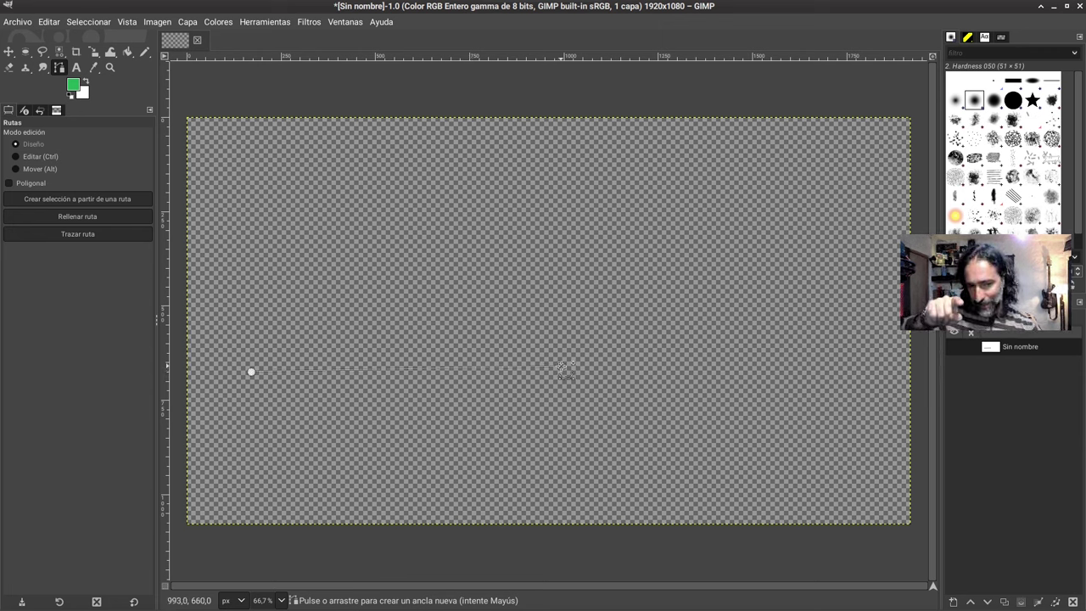
mouse_move(565, 368)
left_mouse_down()
mouse_move(563, 395)
mouse_move(610, 485)
mouse_move(745, 507)
left_mouse_up()
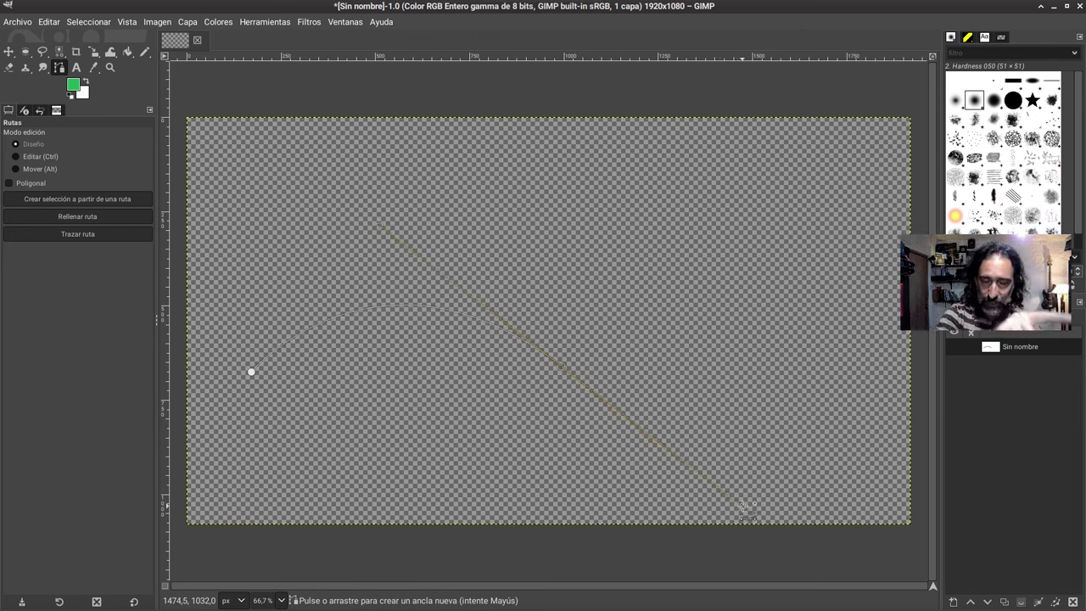
mouse_move(743, 507)
left_mouse_down()
mouse_move(750, 514)
mouse_move(740, 514)
left_mouse_up()
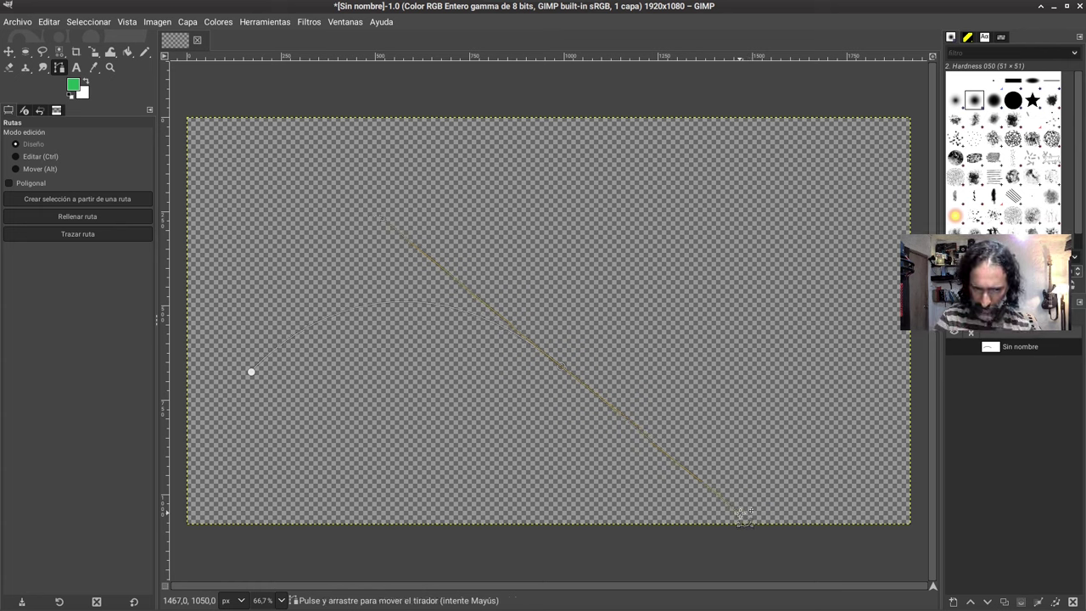
left_click(850, 379)
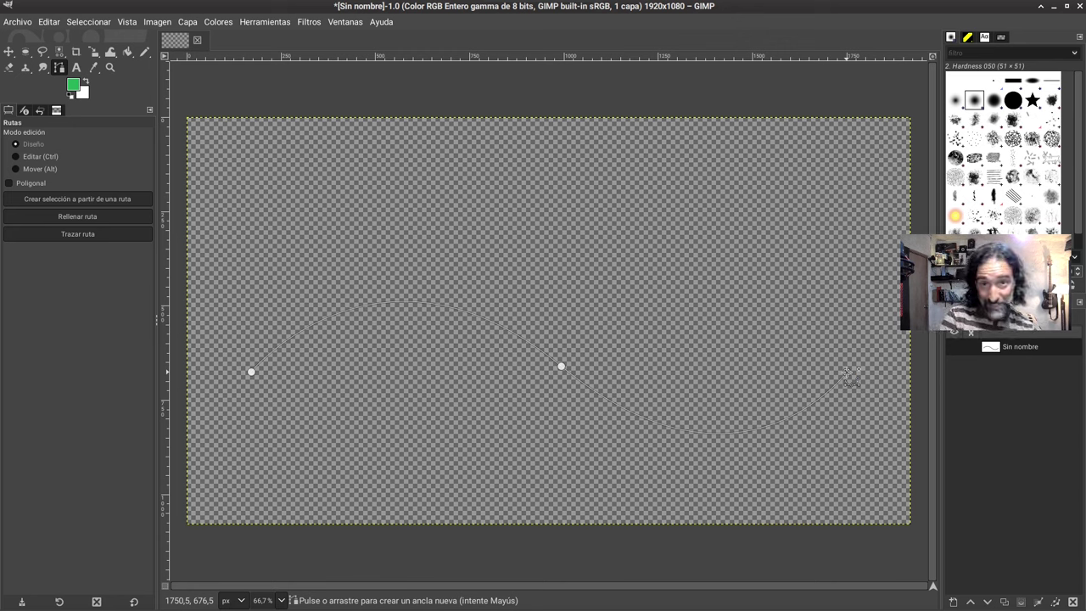
left_click_drag(851, 379, 876, 344)
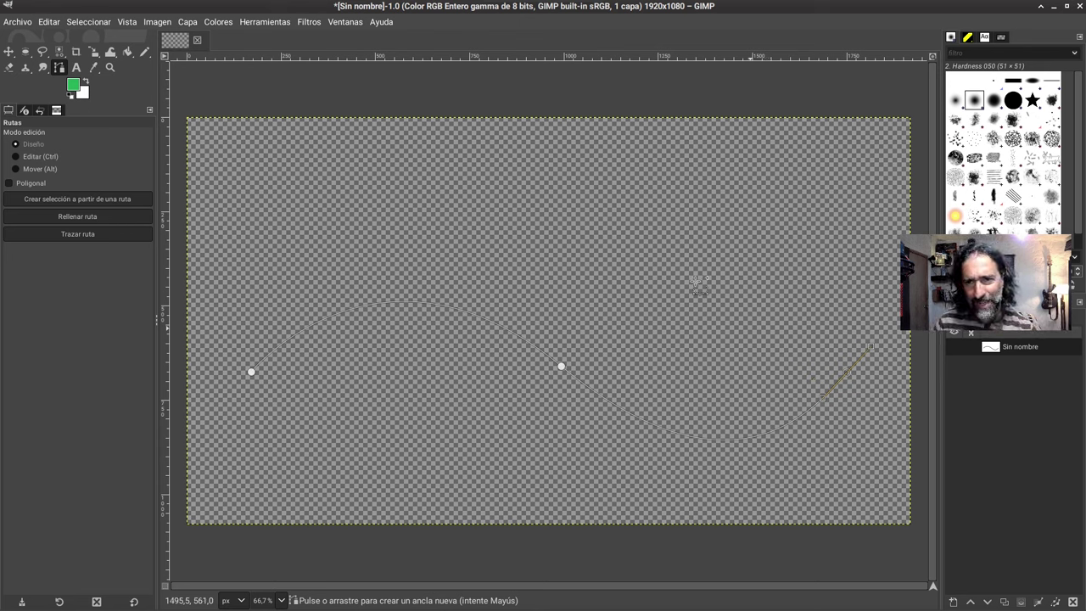
left_click(83, 23)
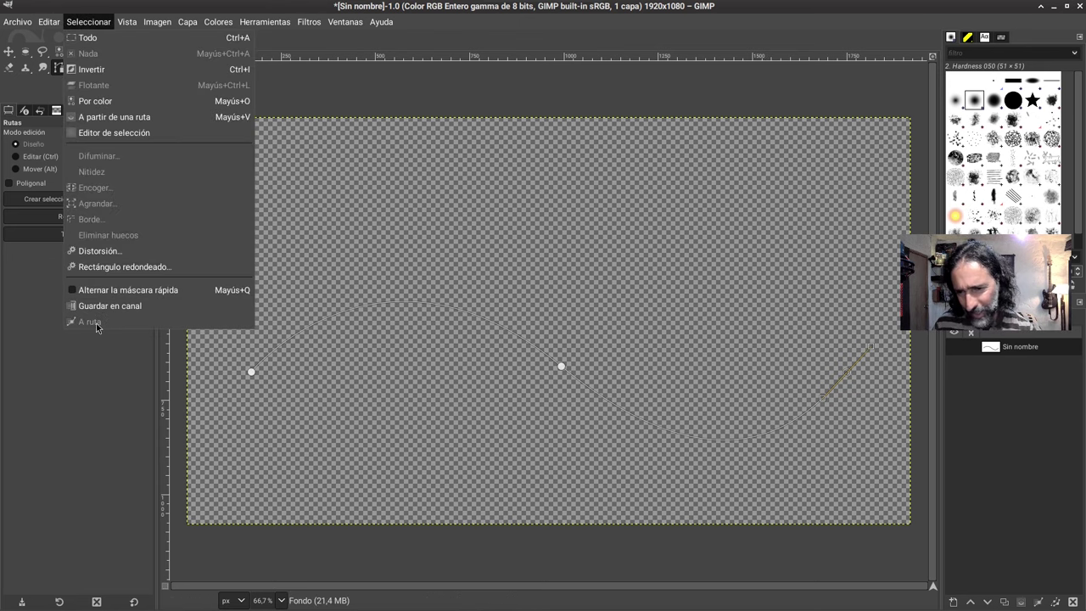
left_click(95, 22)
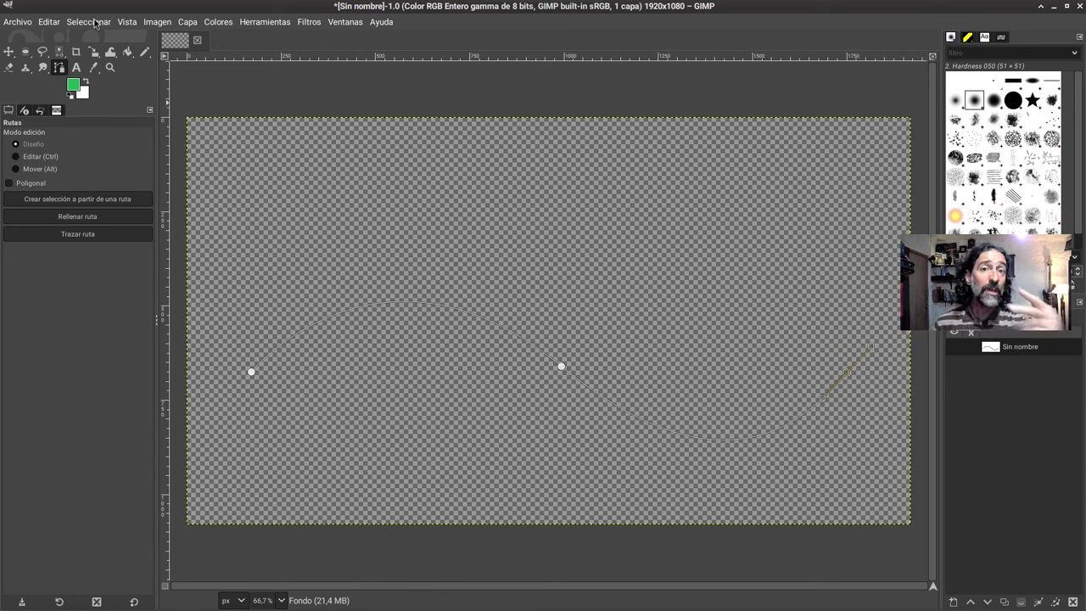
left_click(95, 22)
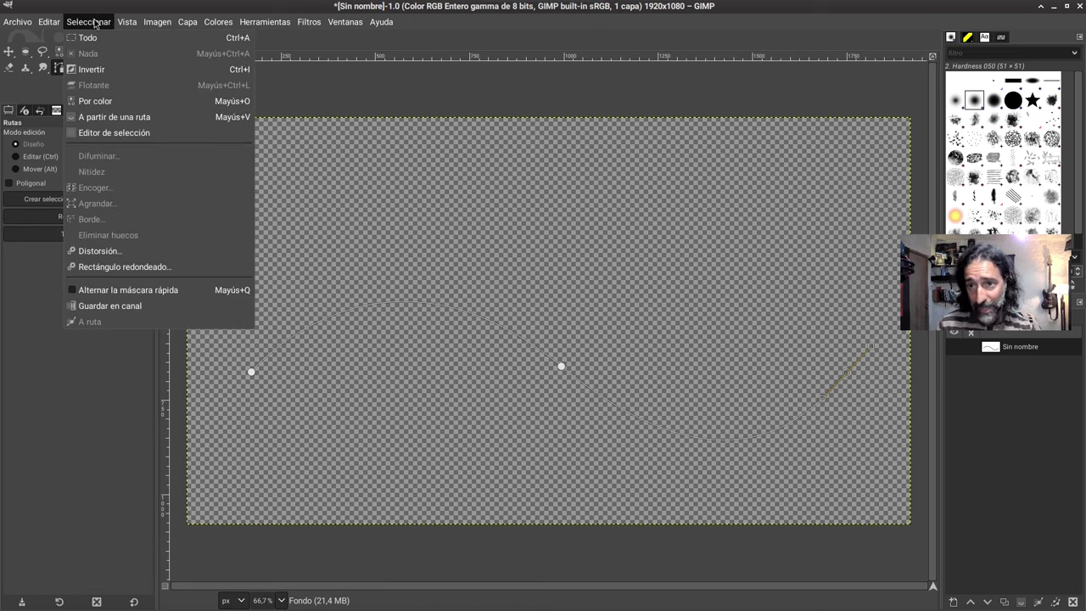
left_click(102, 28)
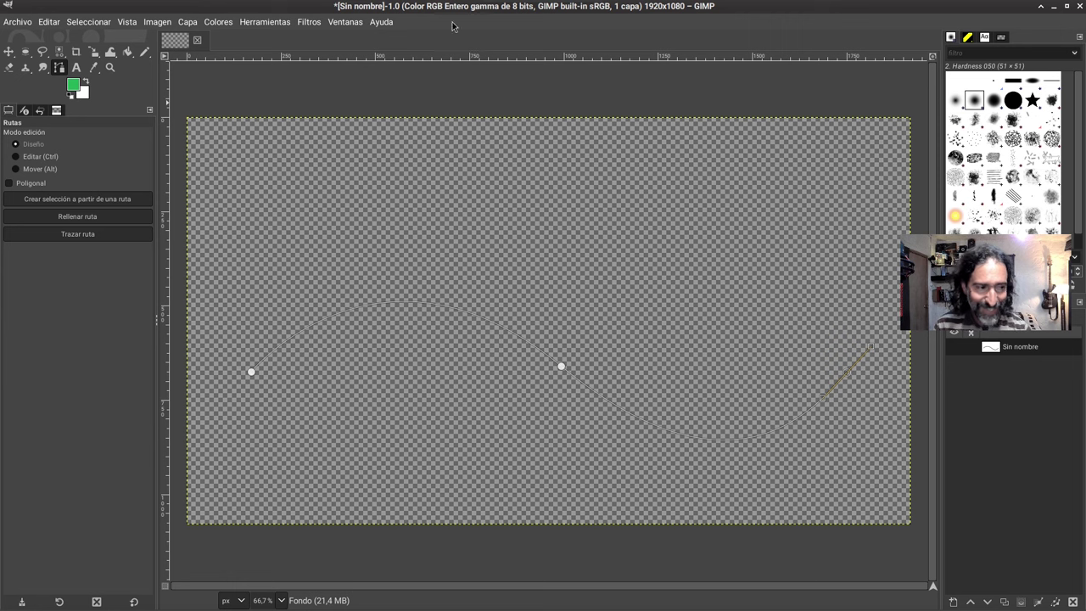
mouse_move(989, 282)
left_mouse_down()
mouse_move(126, 477)
mouse_move(89, 540)
left_mouse_up()
Add a green 62 px Sans-serif text line near the canvas top reading 'Aquí iría el nuevo texto con nueva forma'.
left_click(75, 67)
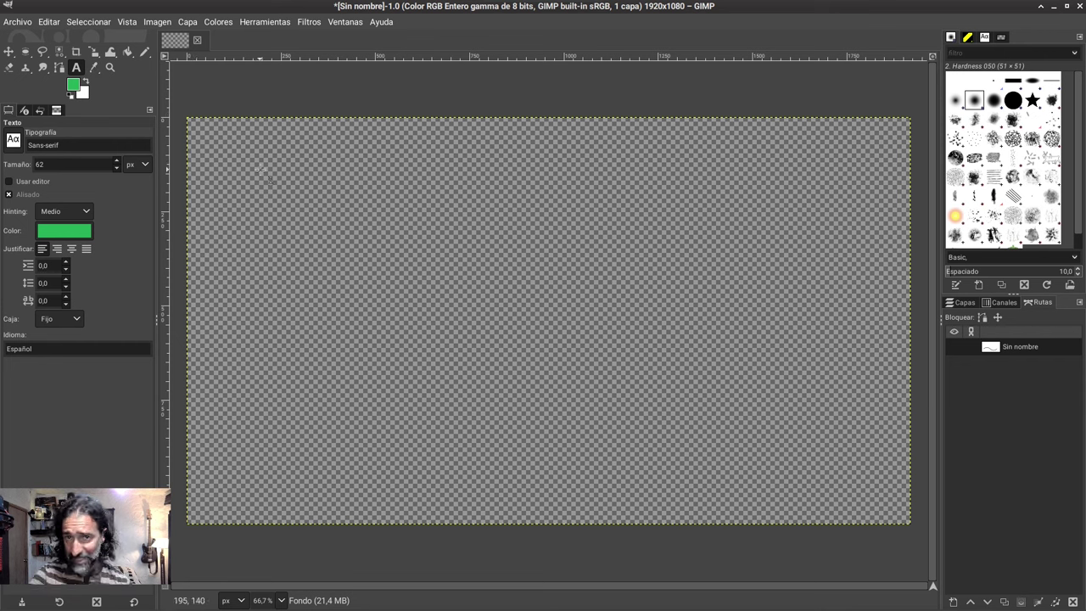
mouse_move(254, 155)
left_mouse_down()
mouse_move(491, 207)
mouse_move(819, 208)
left_mouse_up()
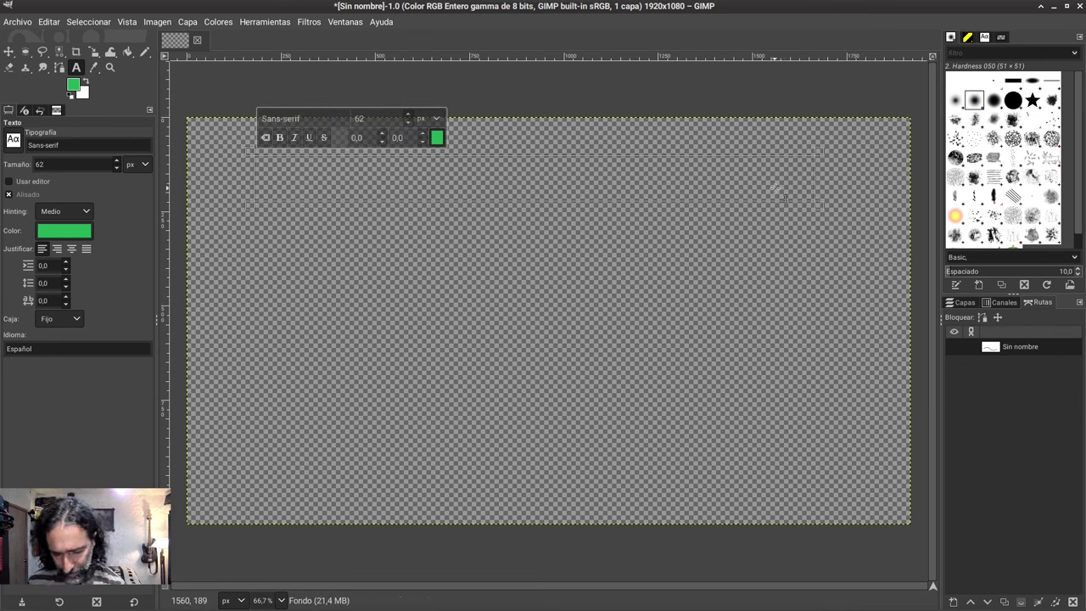
type("Aquí ir")
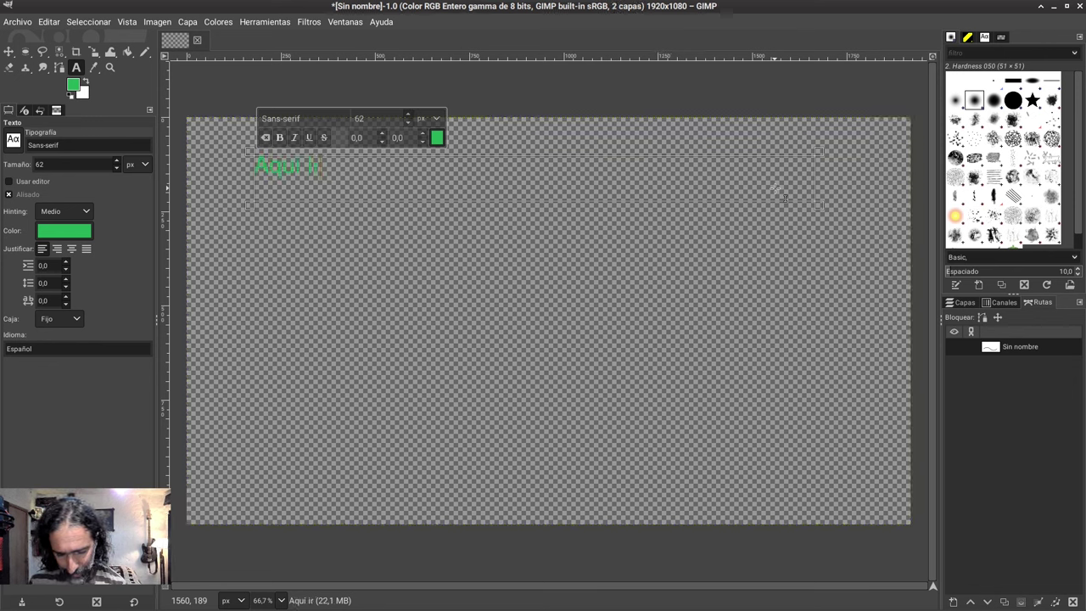
type("ía el nuev")
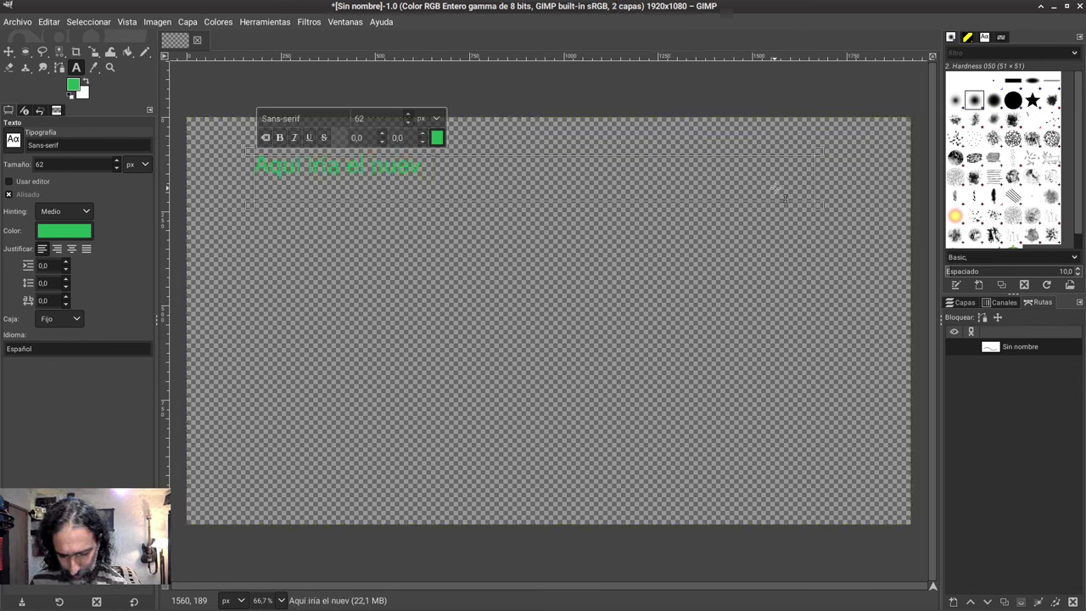
type("o texto con")
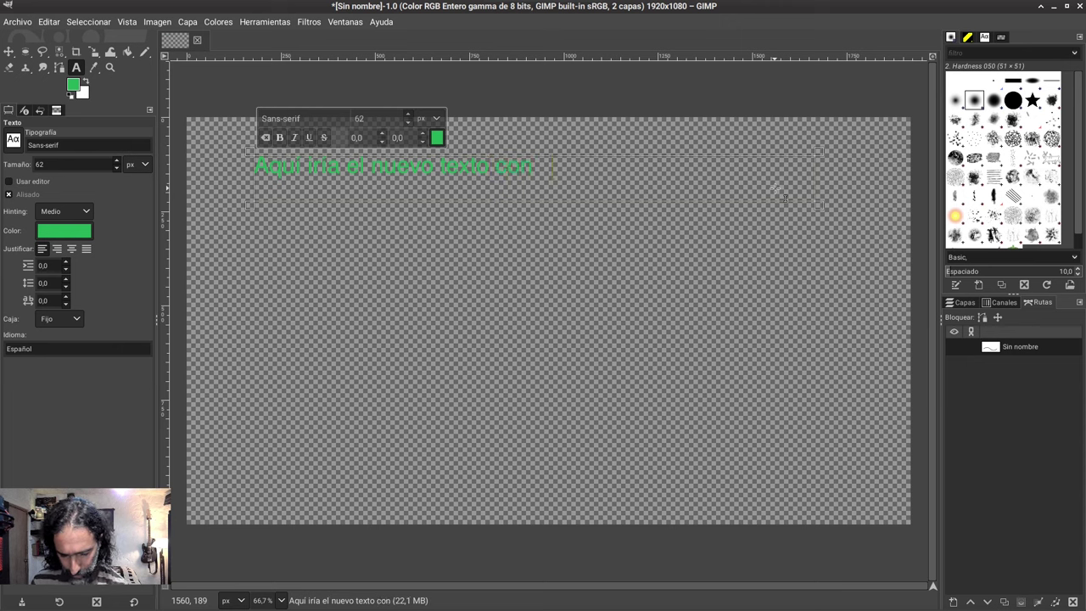
type(" nuevo torma")
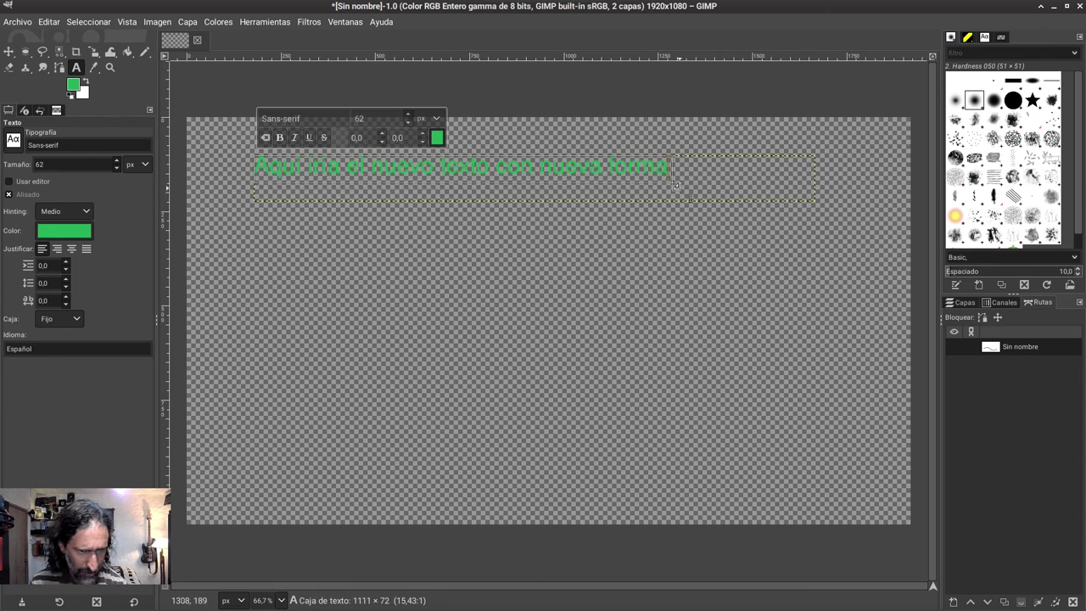
left_click_drag(680, 188, 678, 186)
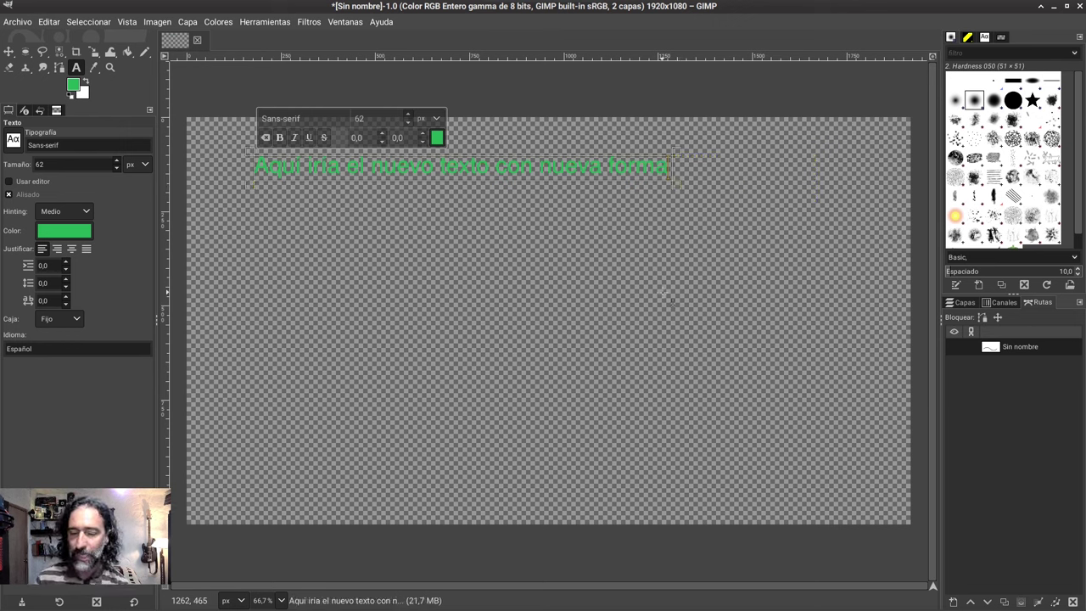
key("Escape")
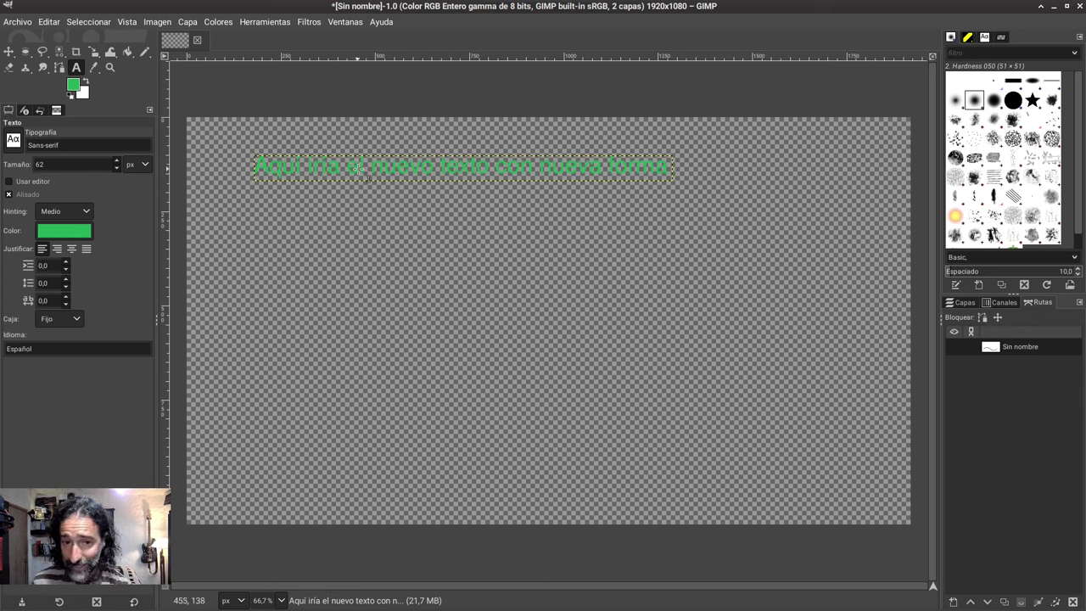
Change the heading text colour to black.
left_click(359, 168)
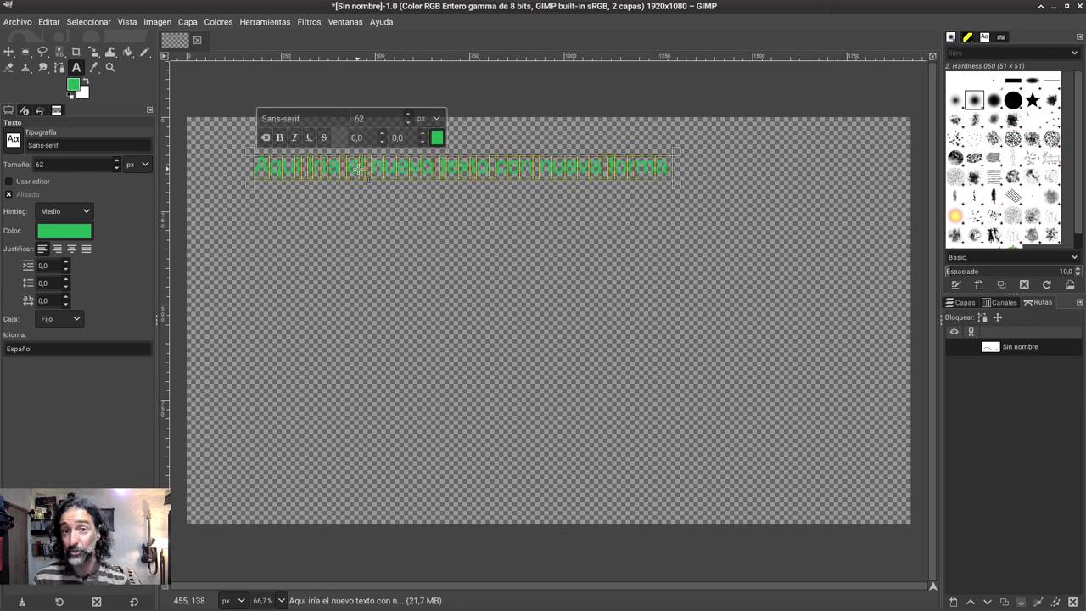
left_click(436, 137)
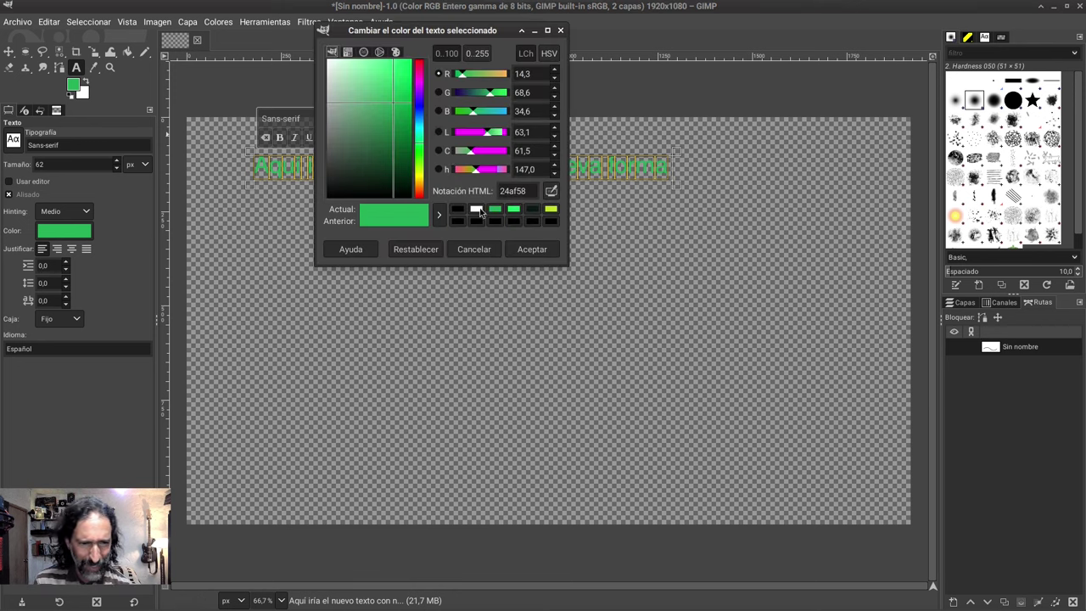
left_click(456, 221)
left_click(532, 248)
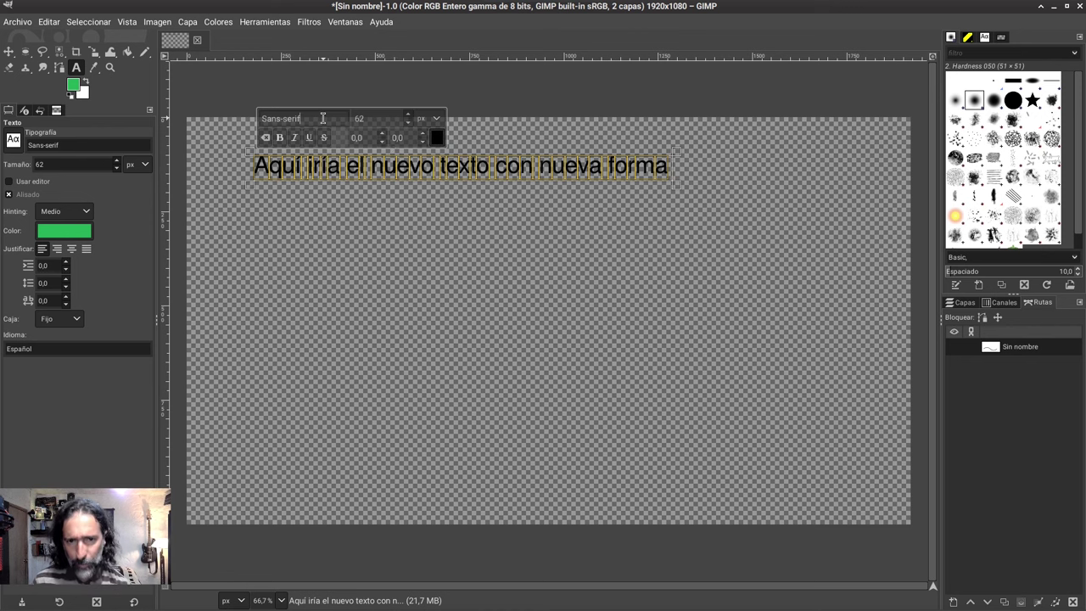
Set the heading font to Roboto Heavy and widen its box so the sentence fits one line.
left_click_drag(316, 119, 256, 118)
type("r")
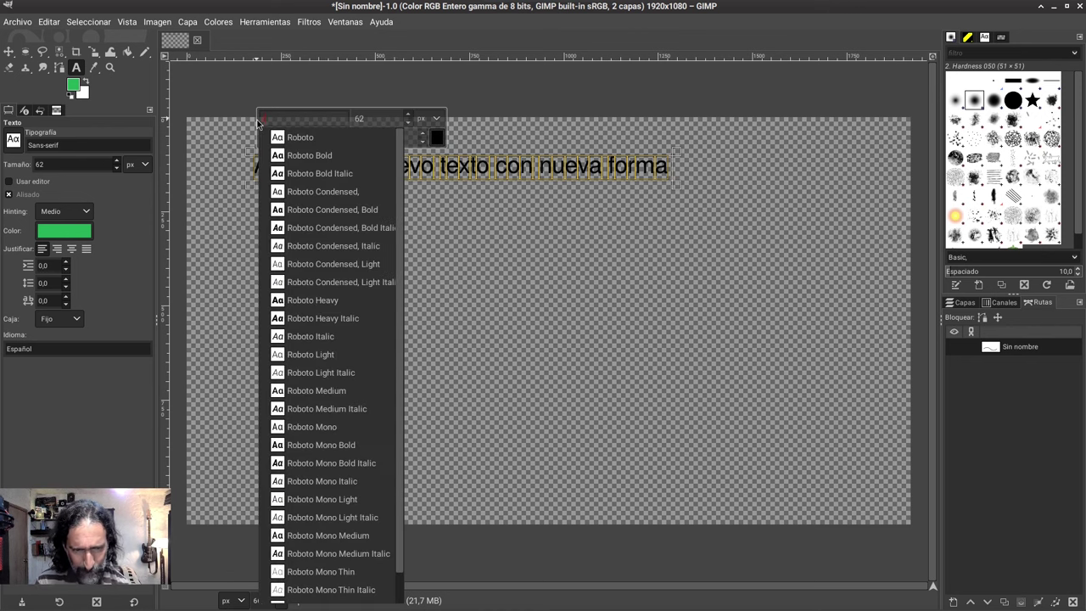
left_click(342, 300)
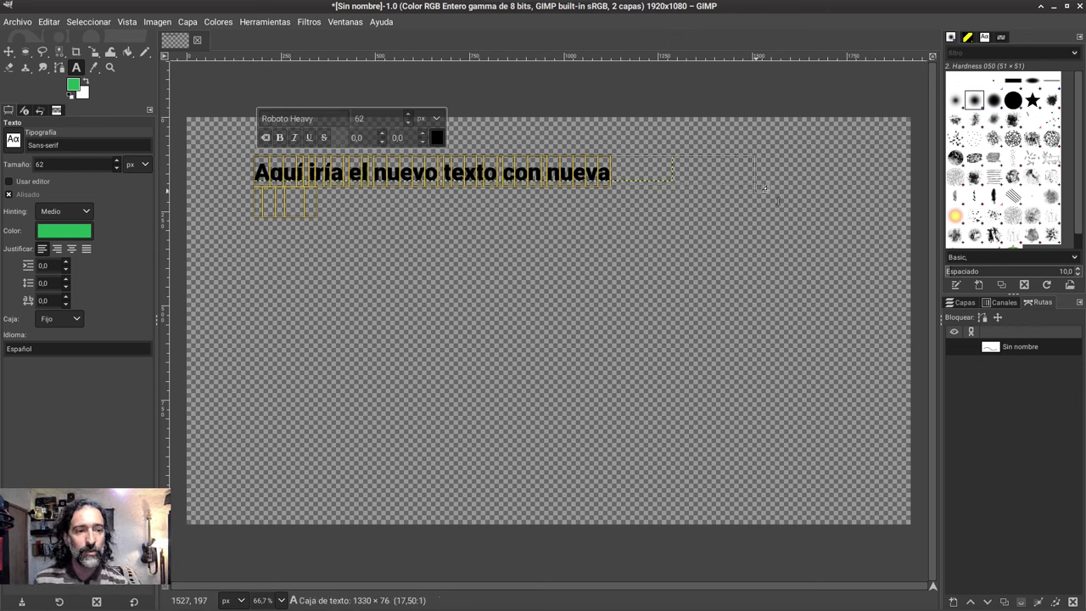
left_click_drag(676, 185, 768, 186)
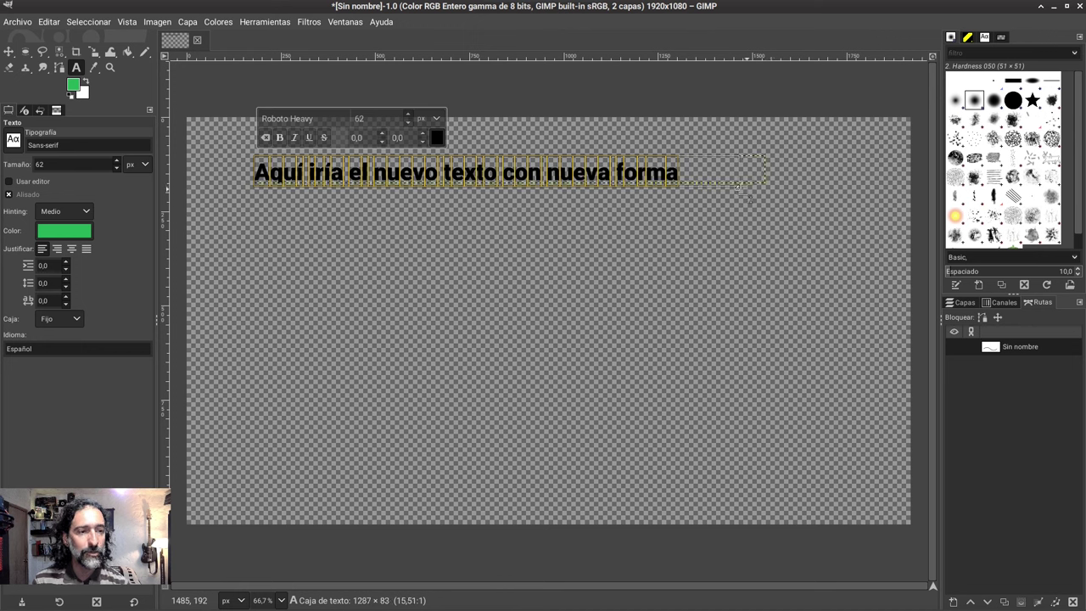
left_click_drag(691, 189, 693, 188)
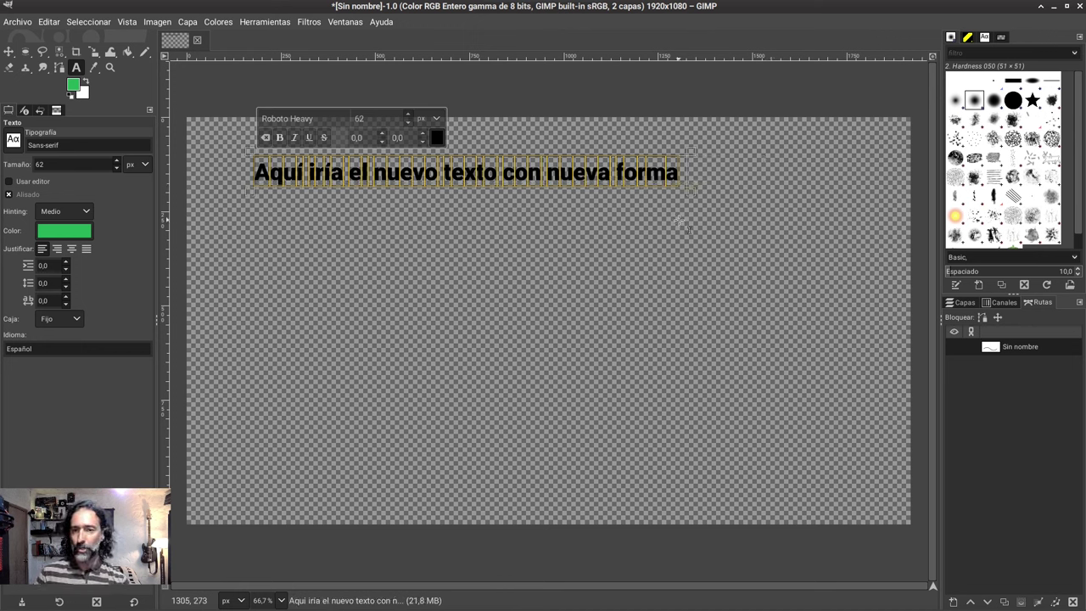
key("Escape")
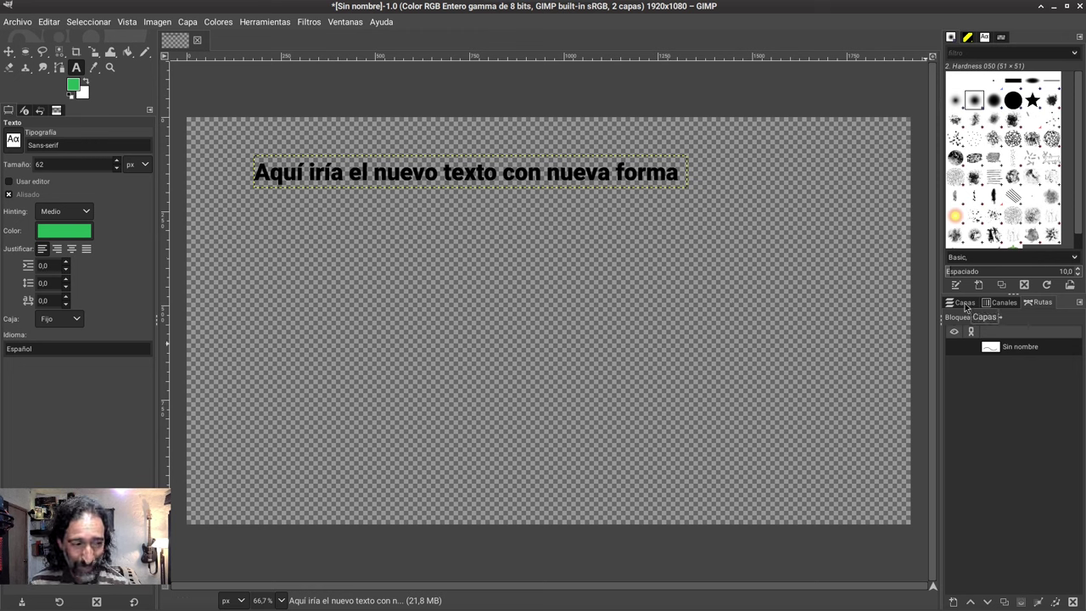
Bend the text layer along the wavy path with Texto siguiendo una ruta.
left_click(965, 307)
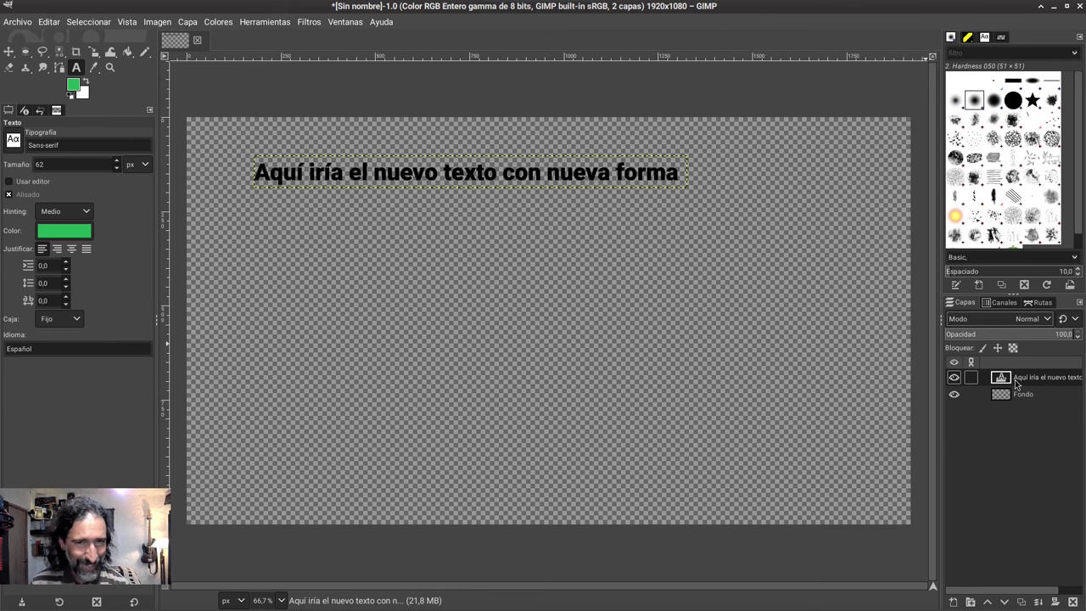
right_click(1015, 379)
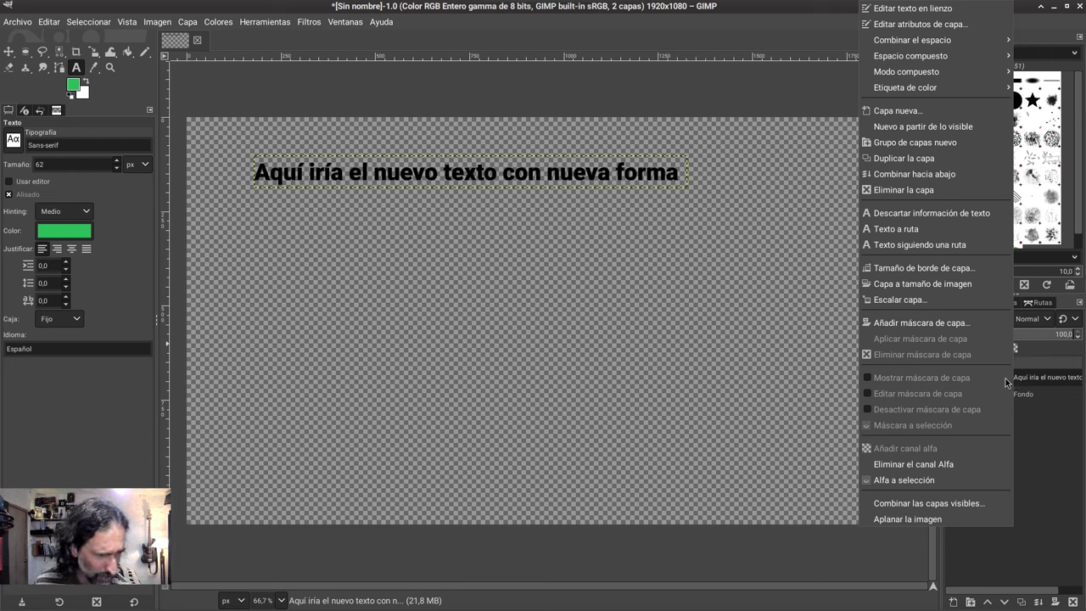
left_click(929, 245)
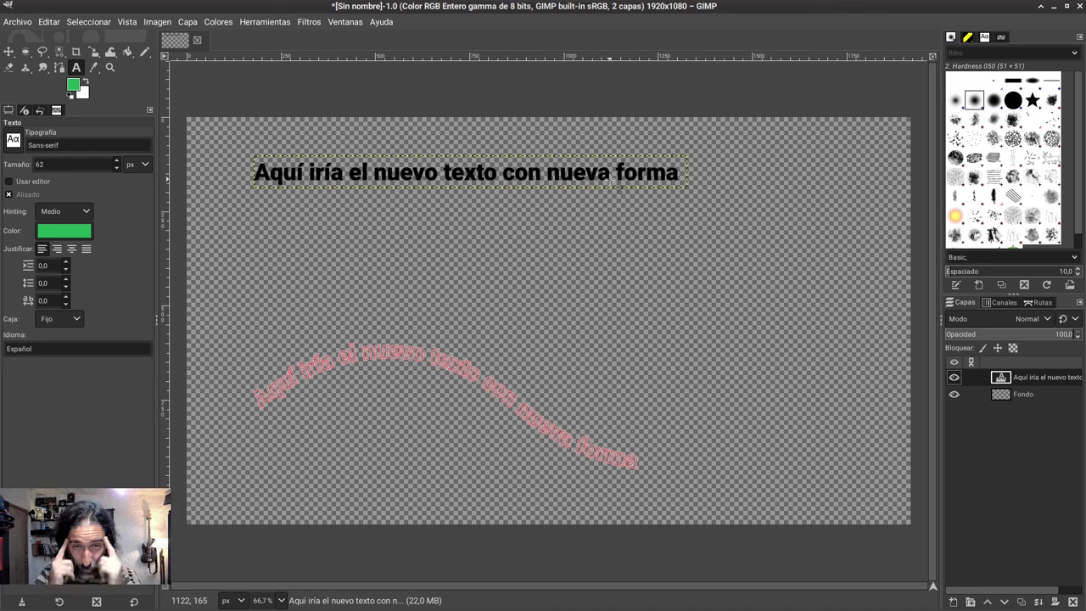
Convert the curved letter-outline path into a selection with Ruta a selección.
left_click(1038, 303)
right_click(1016, 349)
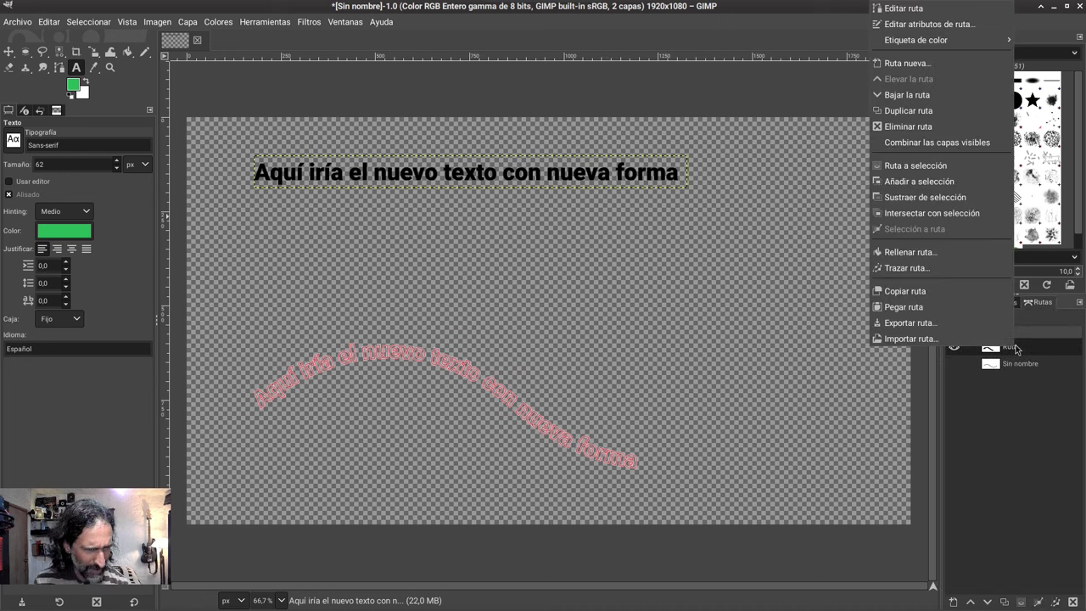
left_click(900, 167)
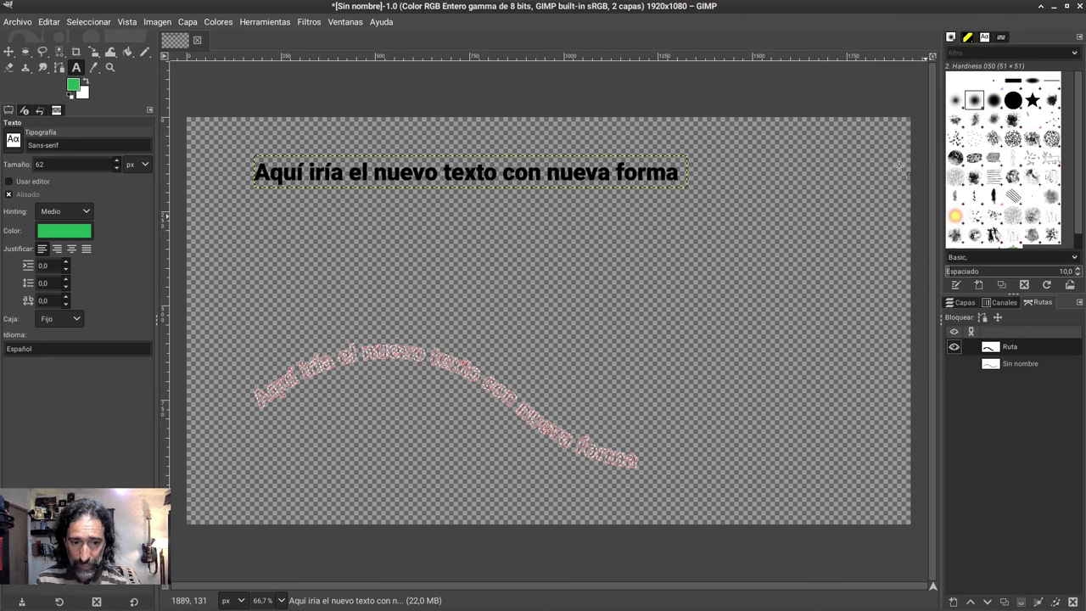
scroll(351, 381, "up", 6, "ctrl")
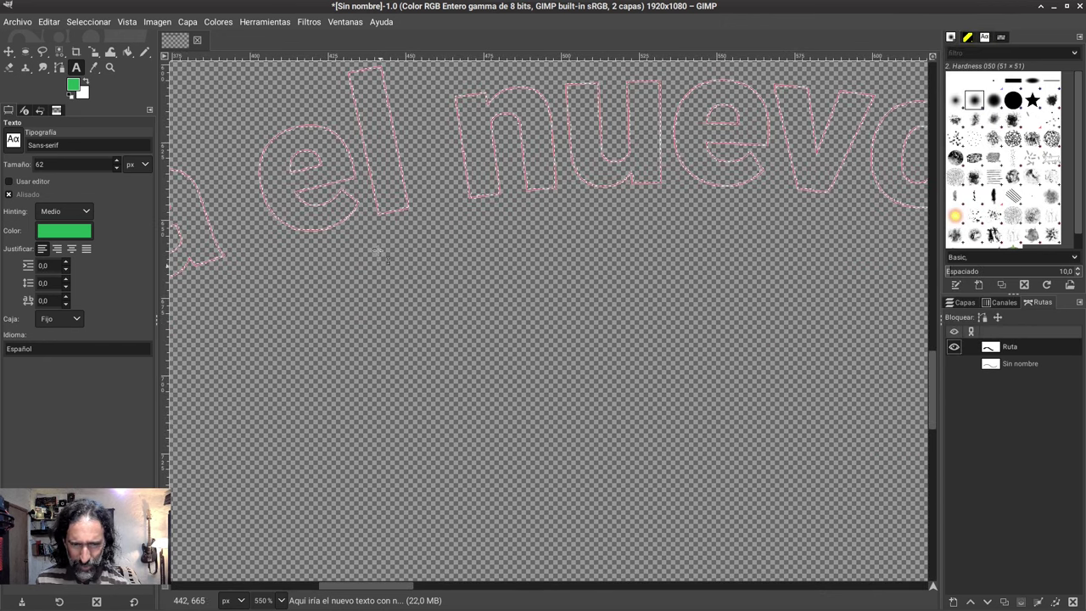
scroll(373, 251, "down", 4, "ctrl")
scroll(365, 249, "down", 2, "ctrl")
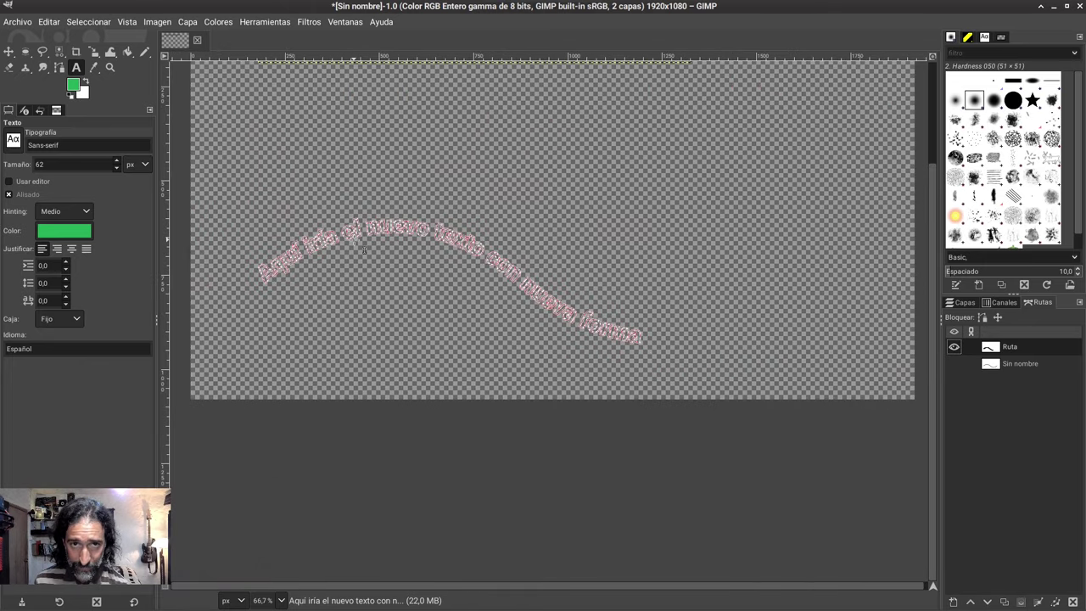
scroll(364, 249, "up", 3)
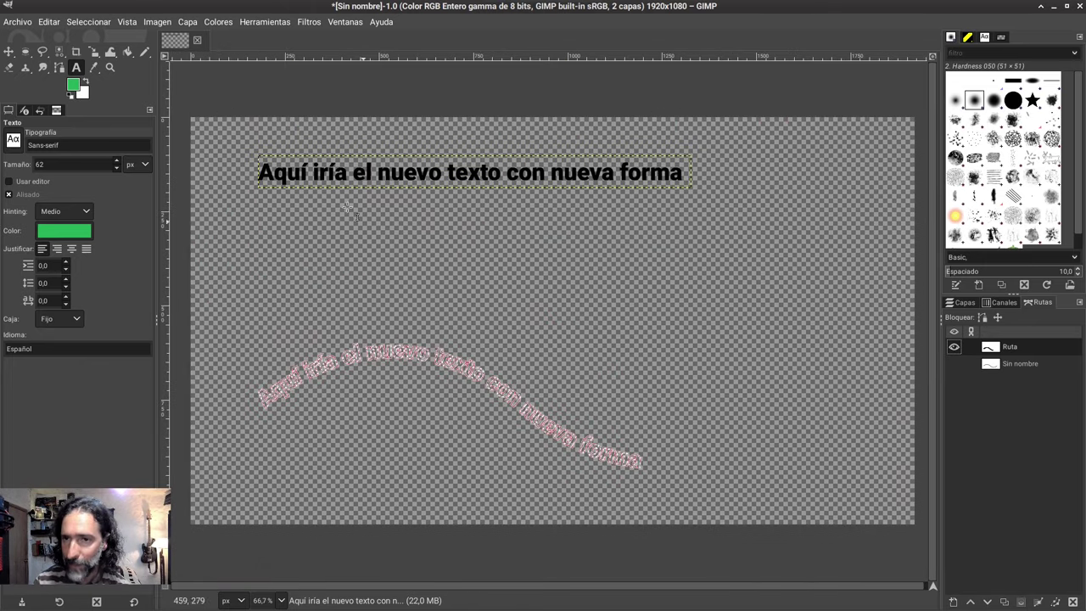
Add a new transparent 1920×1080 layer named Capa.
left_click(188, 21)
left_click(208, 37)
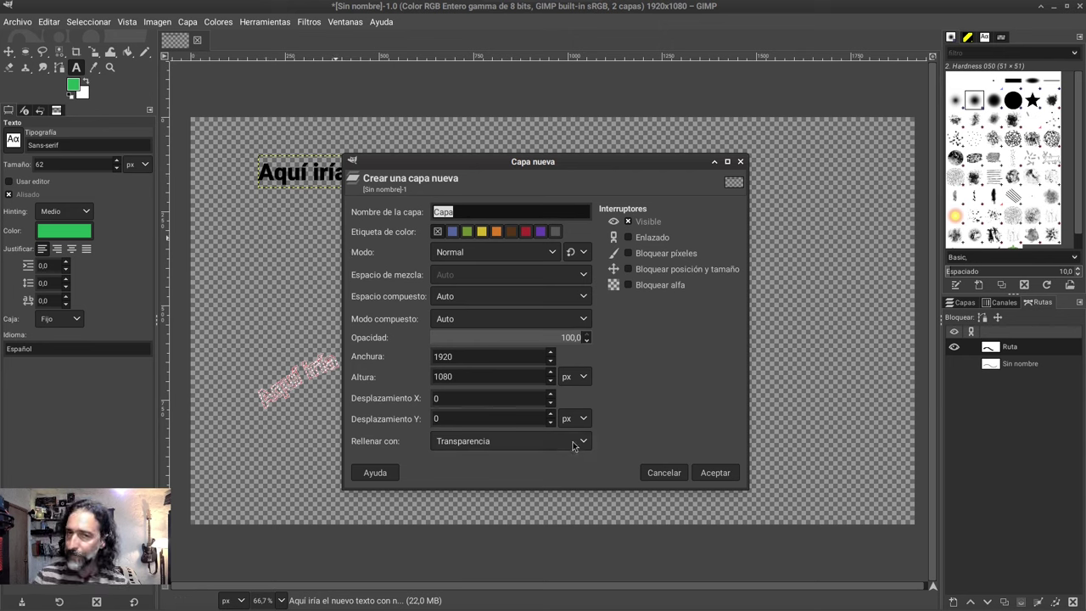
left_click(713, 473)
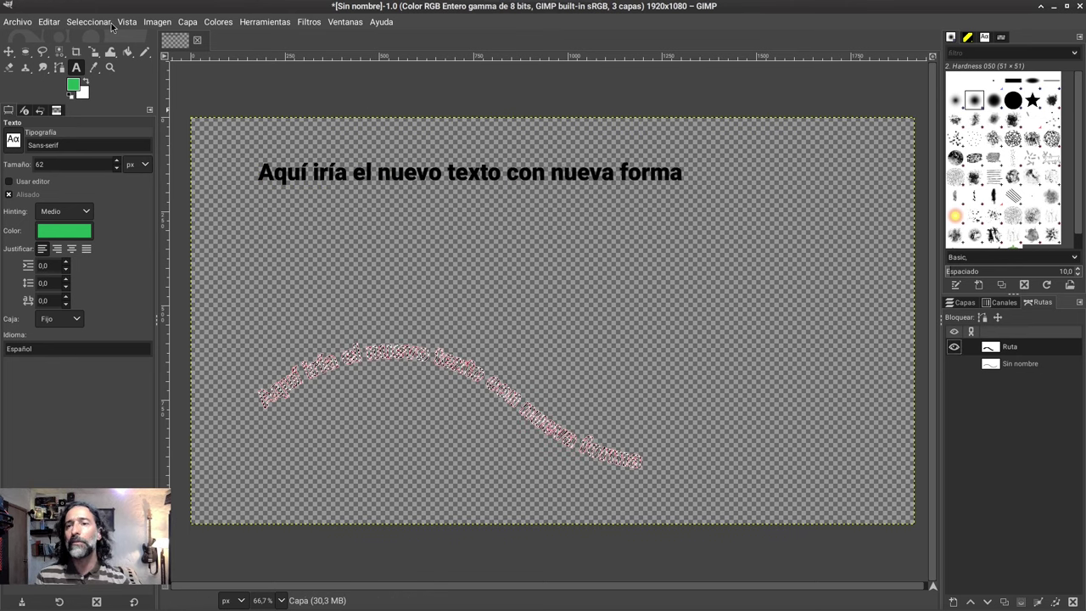
Fill the curved text selection with the yellow-and-black Warning! pattern and zoom in to check.
left_click(49, 22)
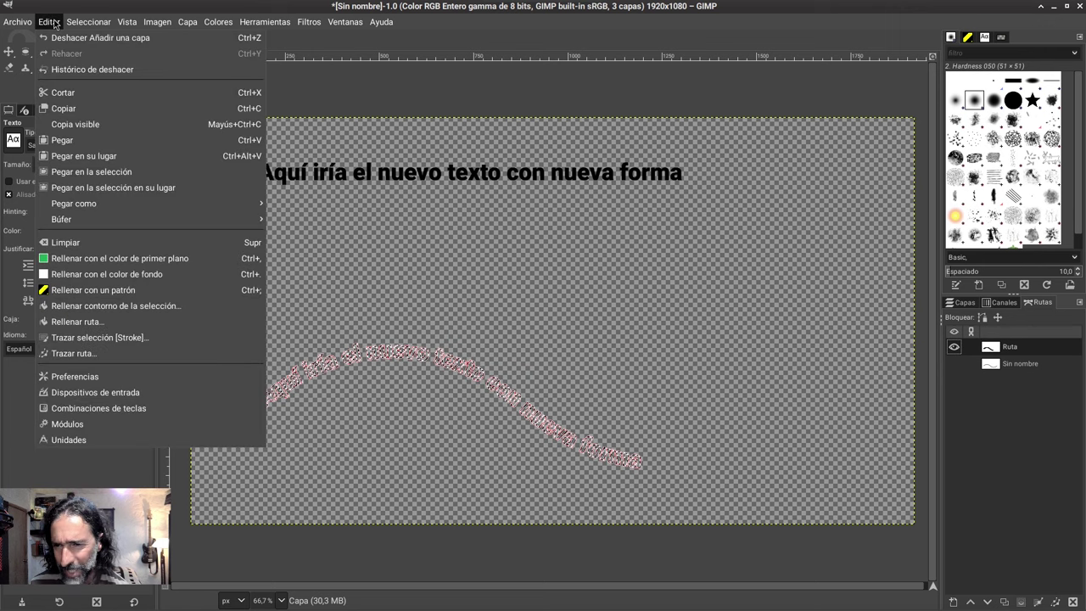
left_click(103, 291)
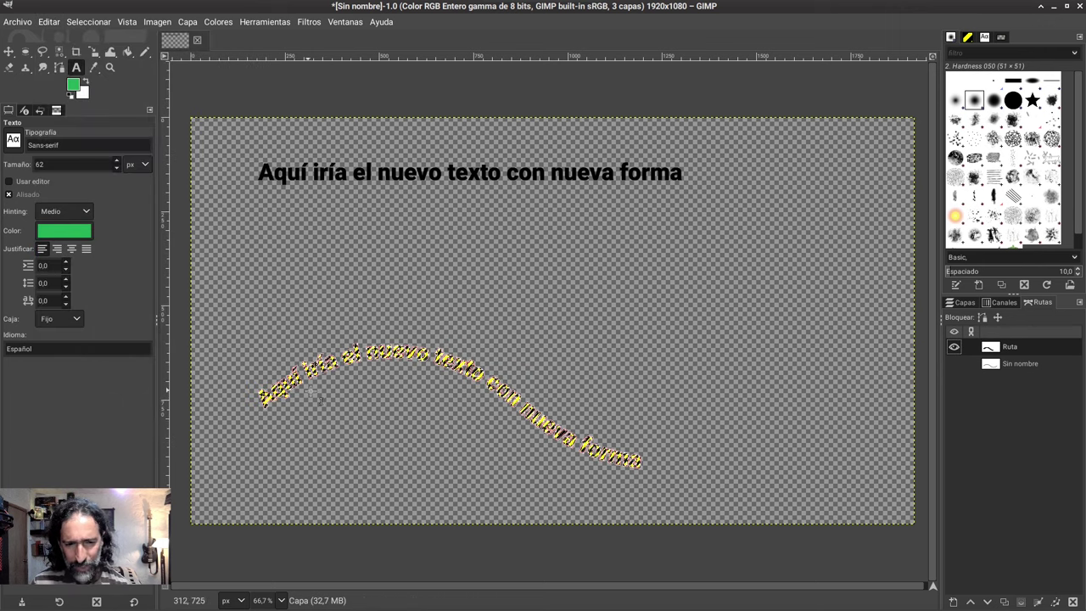
scroll(320, 373, "up", 2)
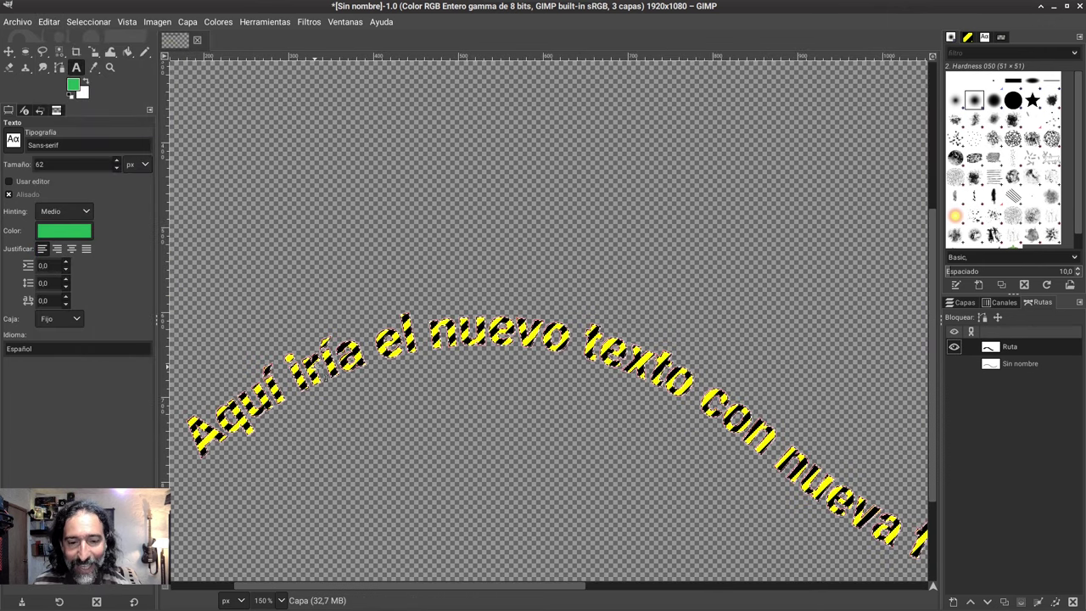
scroll(320, 374, "up", 2)
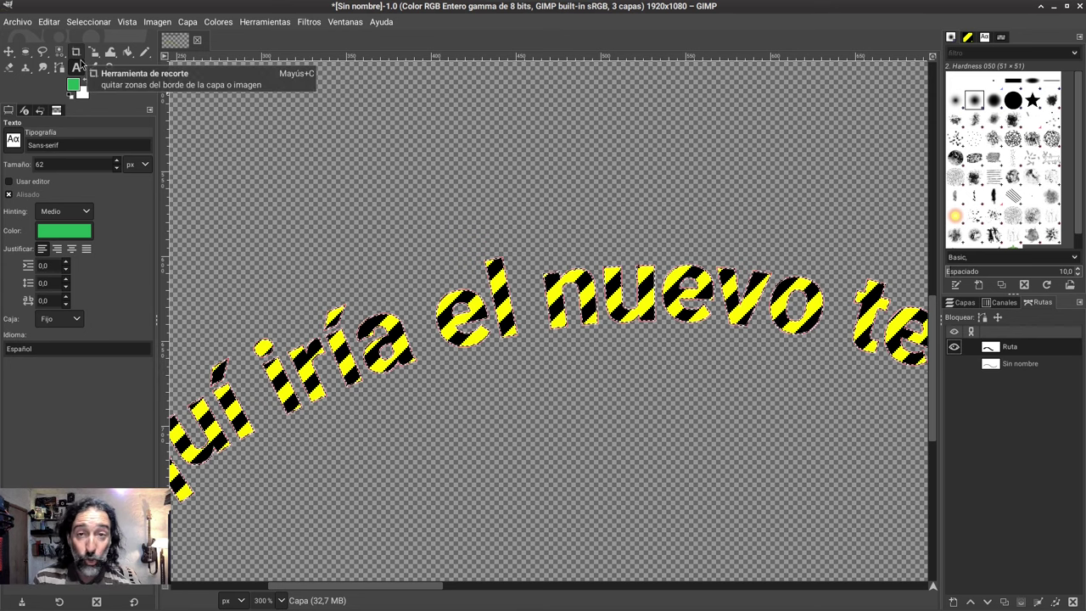
Set Bucket Fill to foreground colour and make the foreground pure red.
left_click(129, 52)
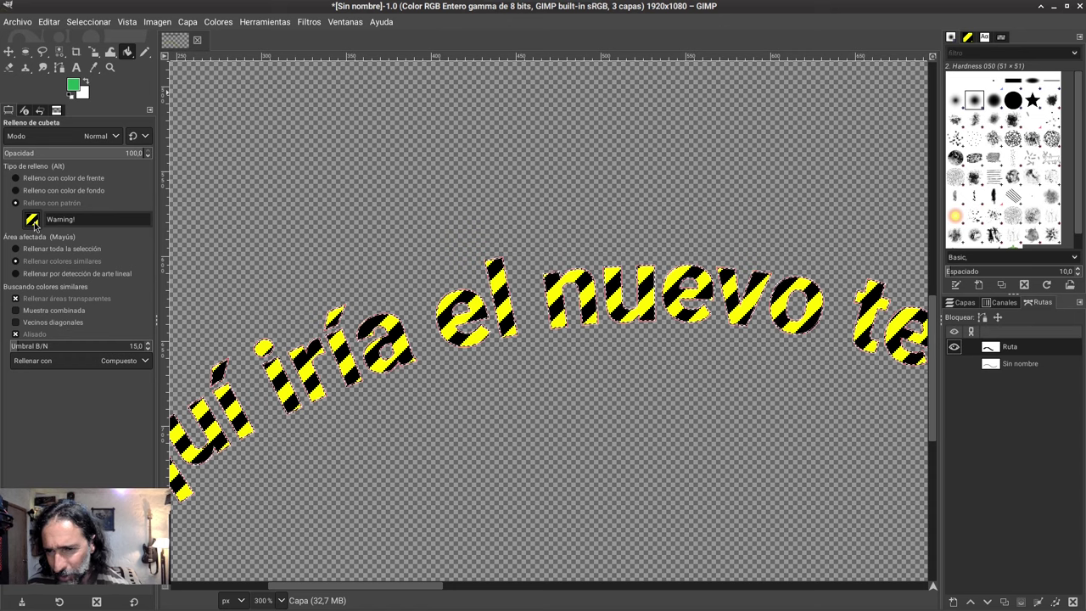
left_click(42, 178)
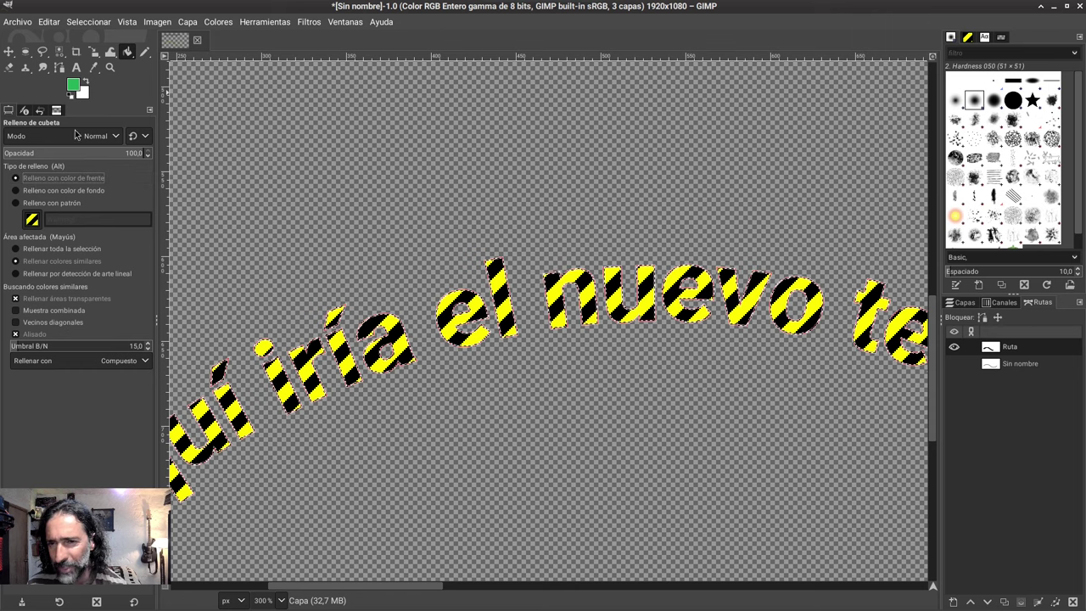
left_click(73, 86)
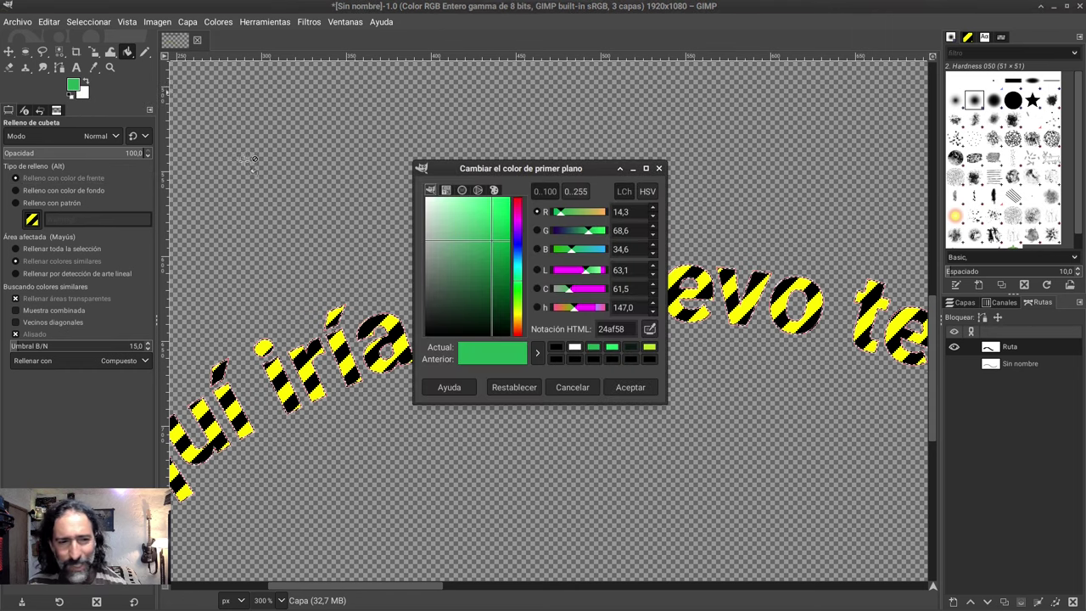
left_click(518, 332)
left_click_drag(492, 245, 509, 198)
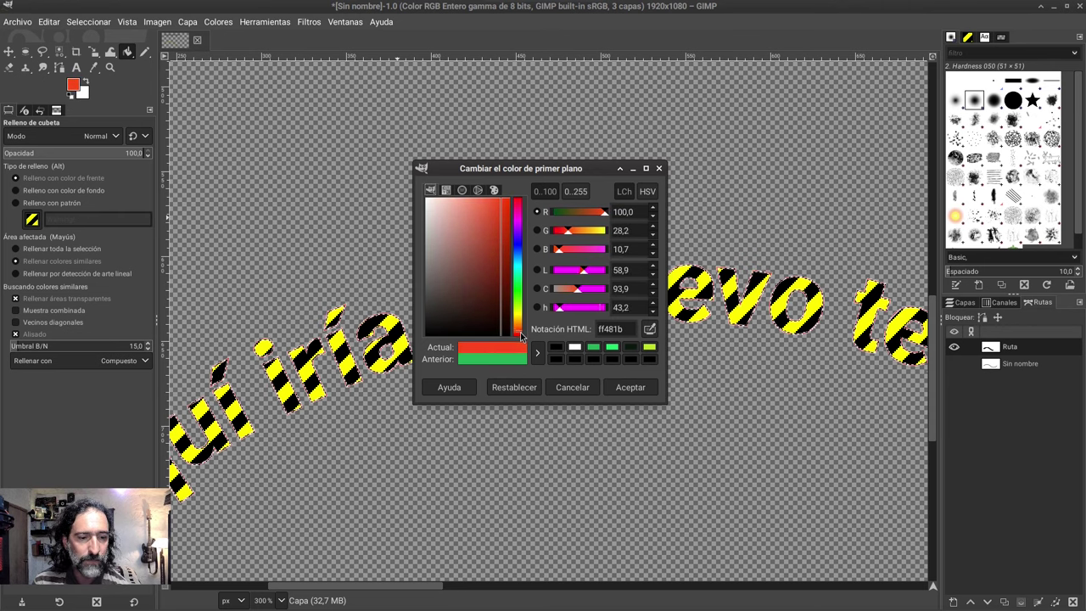
left_click(631, 387)
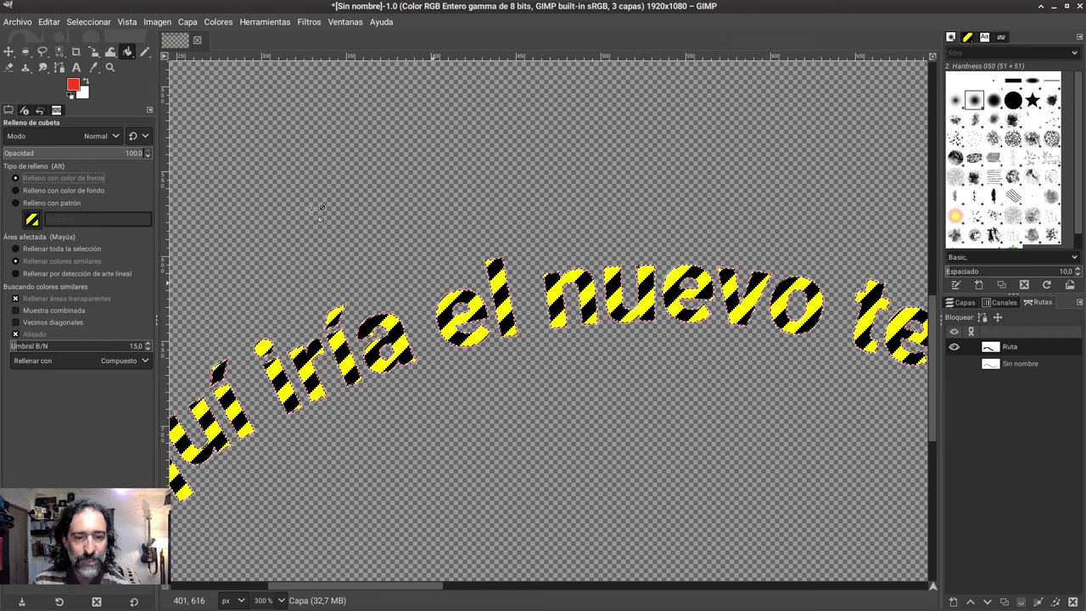
Fill the curved text selection with the red foreground colour.
left_click(47, 23)
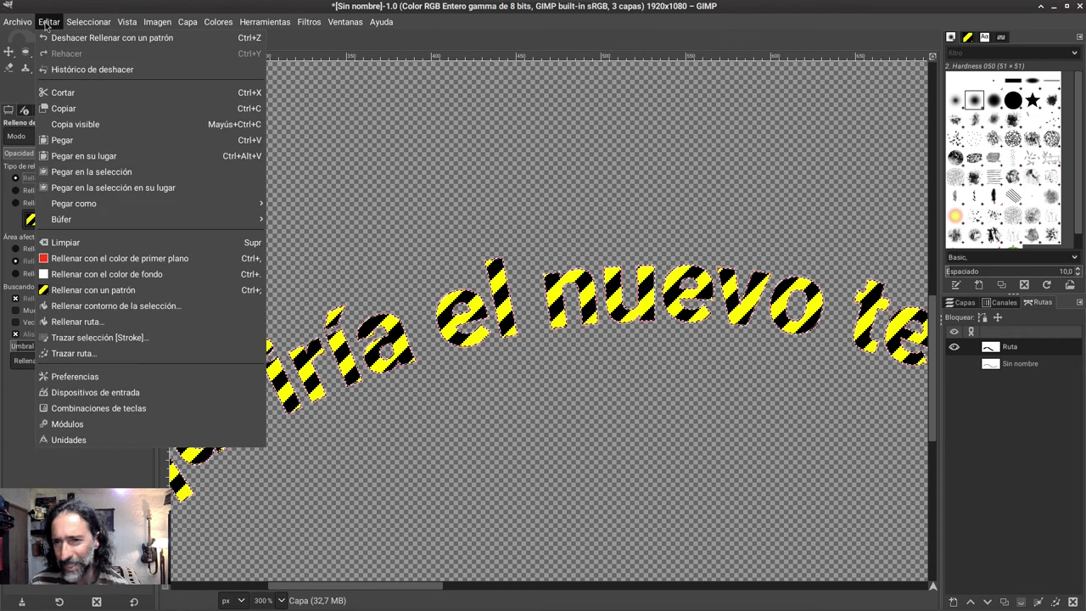
left_click(85, 261)
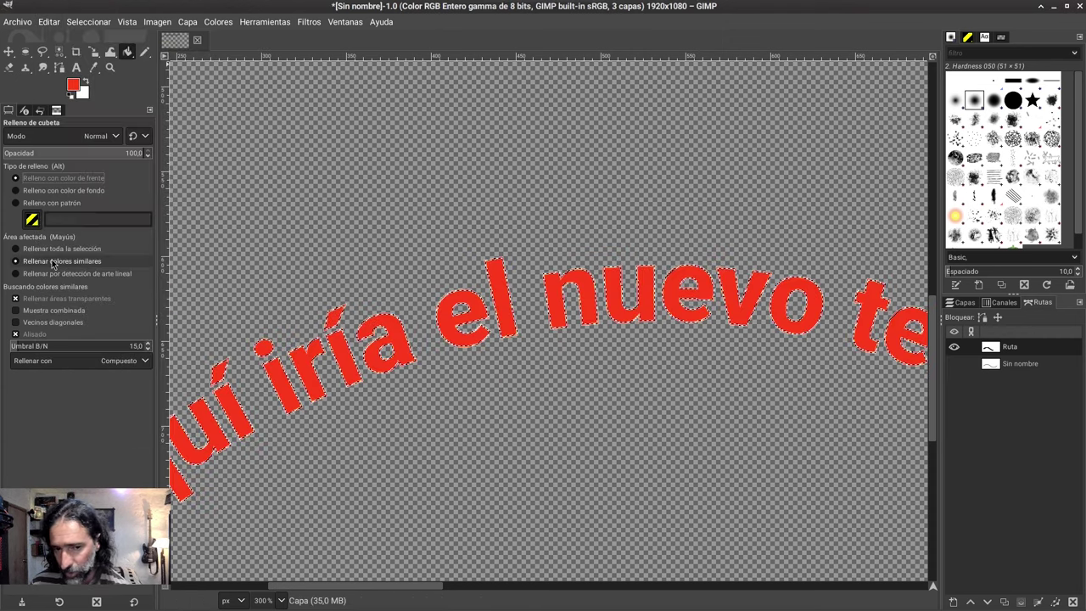
scroll(442, 337, "down", 2, "ctrl")
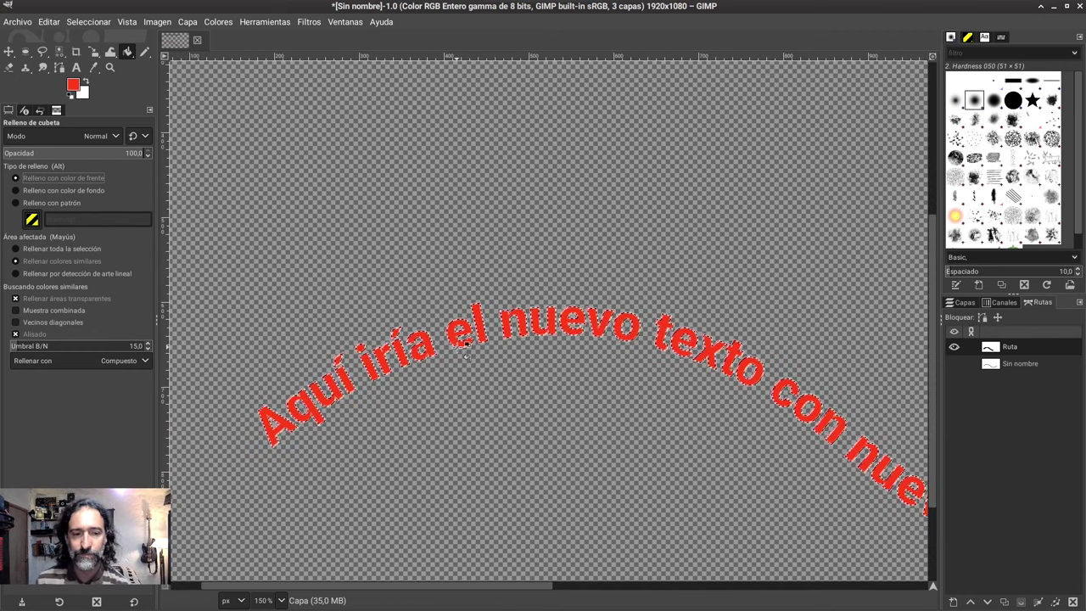
Switch Bucket Fill back to pattern fill using the Electric Blue pattern.
left_click(17, 203)
left_click(31, 221)
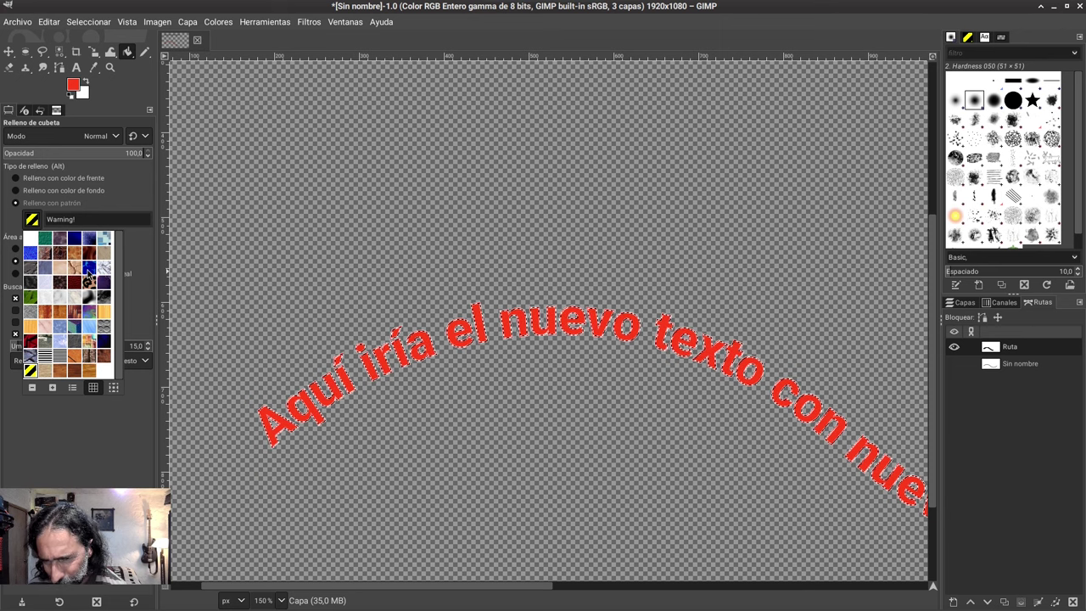
left_click(88, 272)
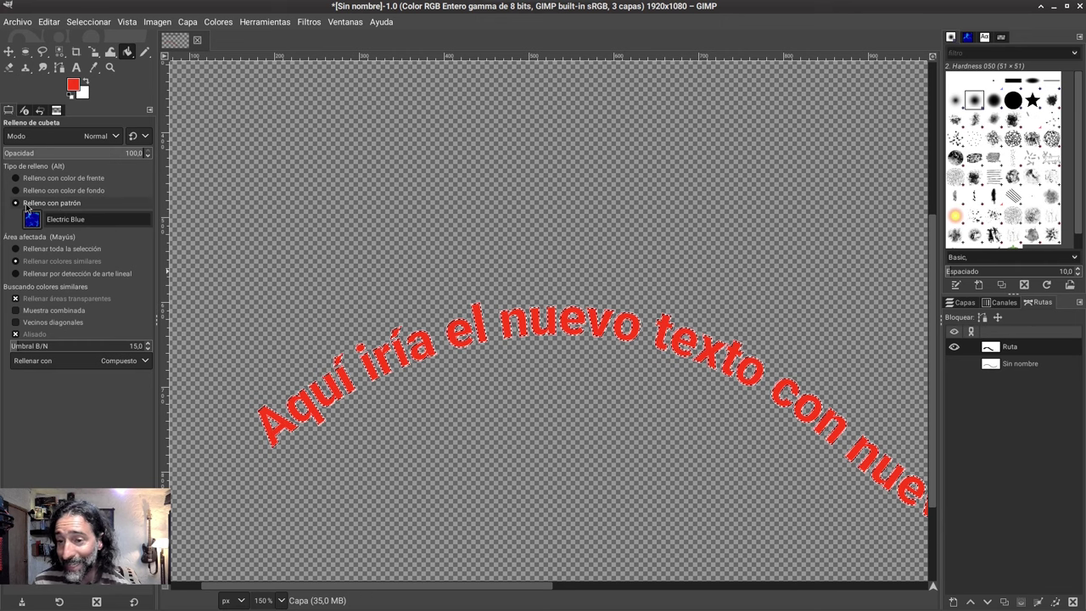
Fill the curved text selection with the Electric Blue pattern and zoom to inspect it.
left_click(47, 24)
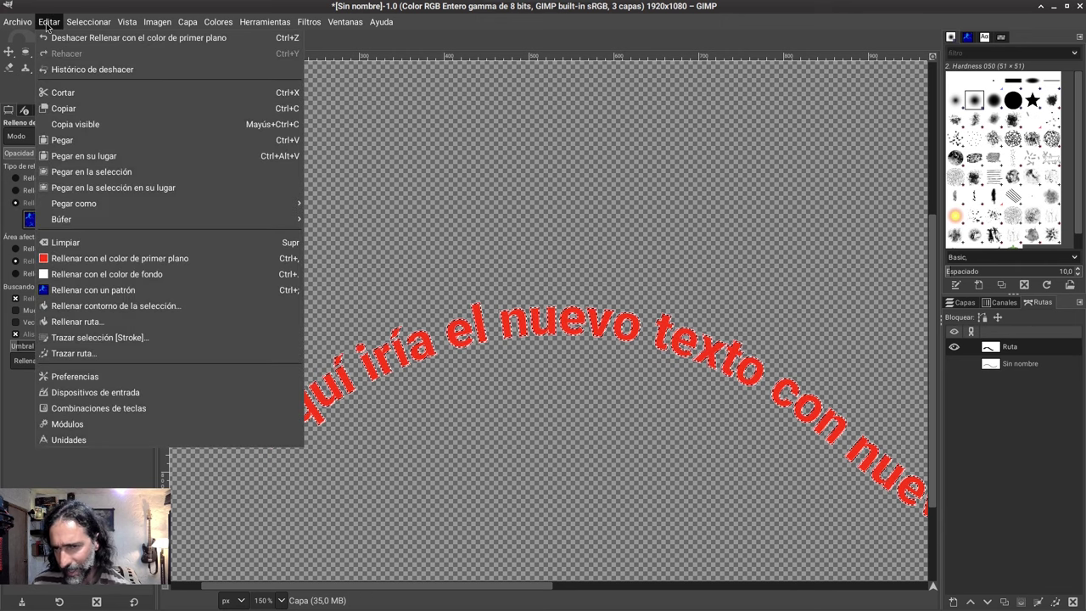
left_click(93, 289)
scroll(569, 359, "up", 4, "ctrl")
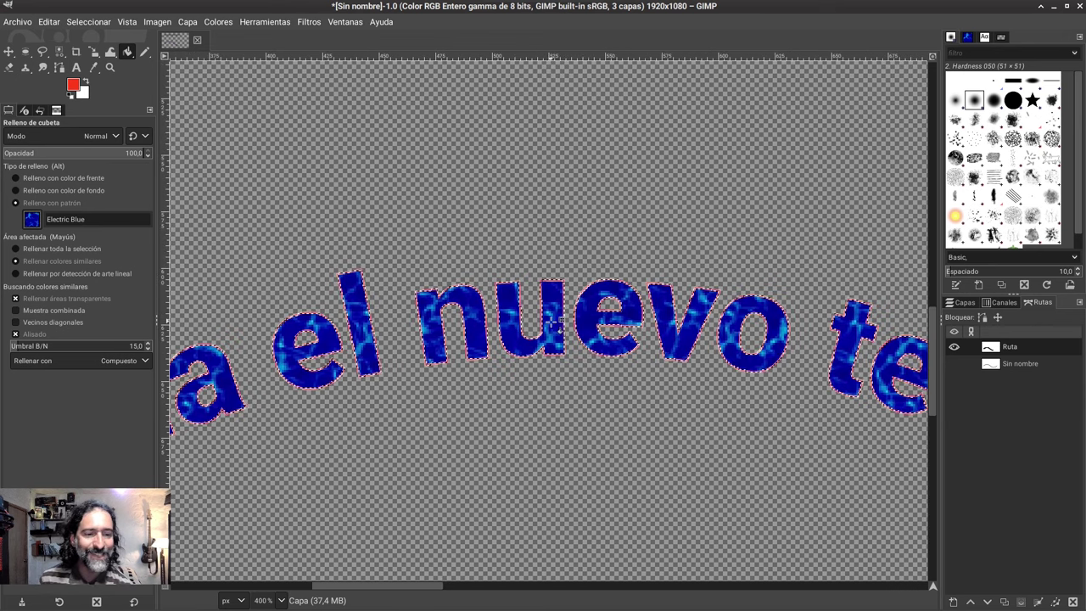
scroll(560, 327, "up", 1, "ctrl")
scroll(560, 326, "down", 2, "ctrl")
scroll(561, 331, "down", 2, "ctrl")
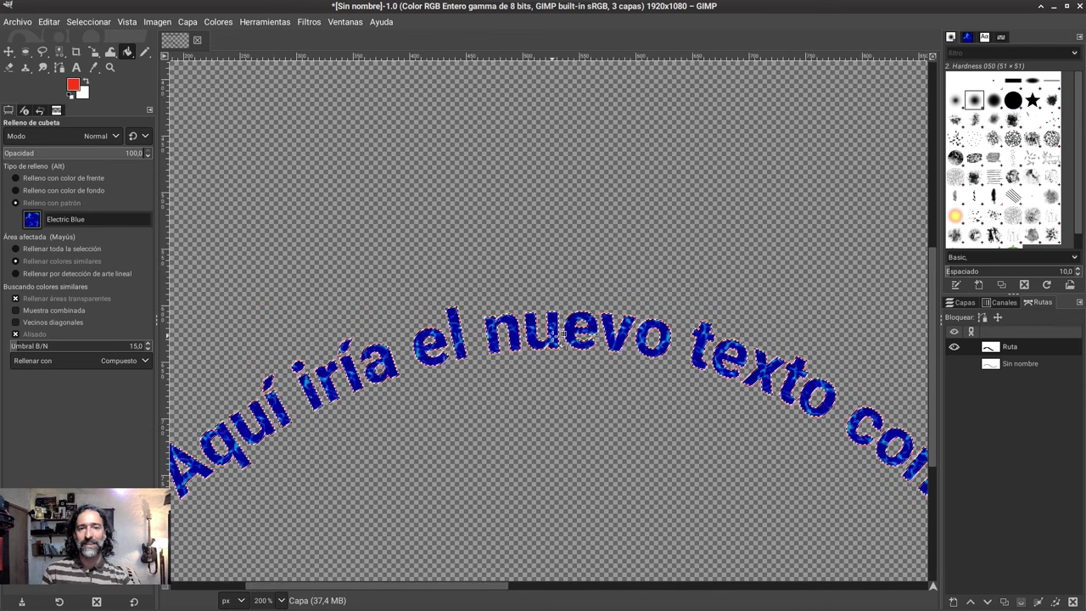
scroll(562, 335, "down", 1, "ctrl")
scroll(562, 335, "down", 1, "ctrl")
scroll(577, 382, "down", 1, "ctrl")
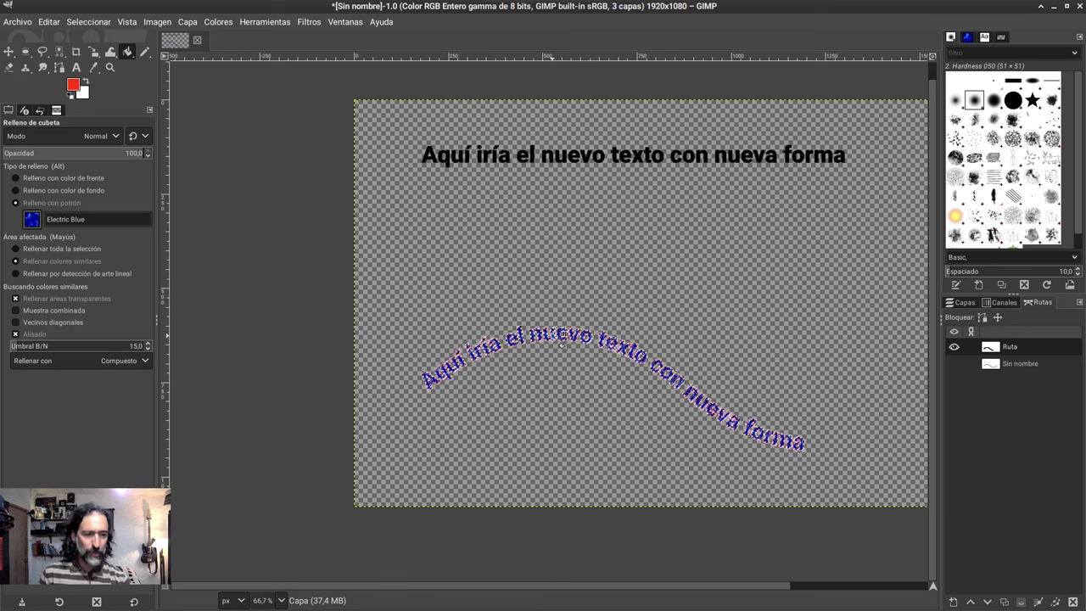
scroll(613, 585, "right", 5)
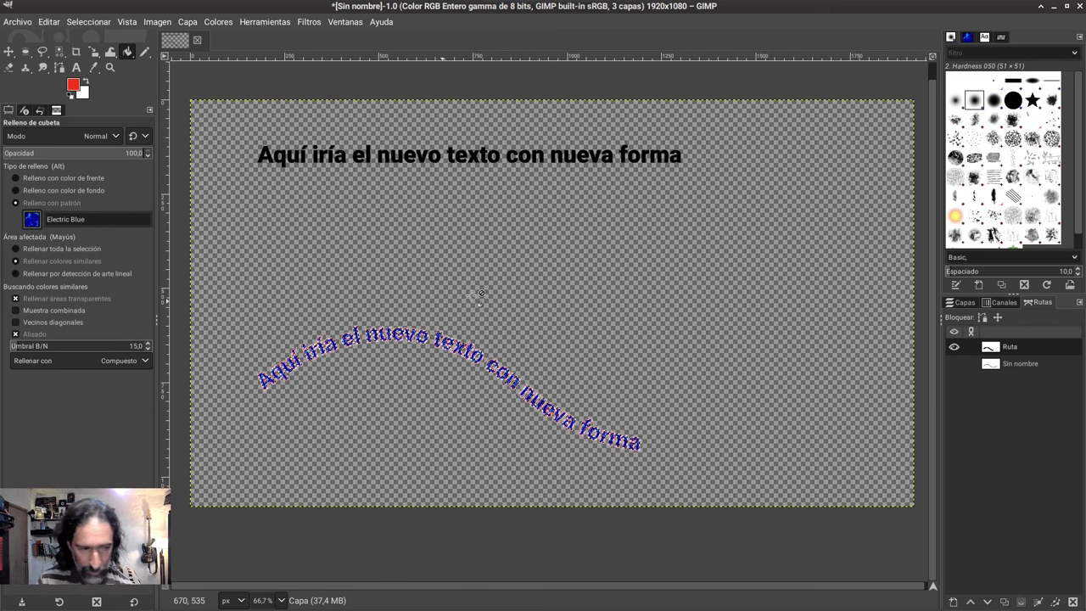
Delete the straight black text layer, leaving only the blue wavy text.
left_click(964, 303)
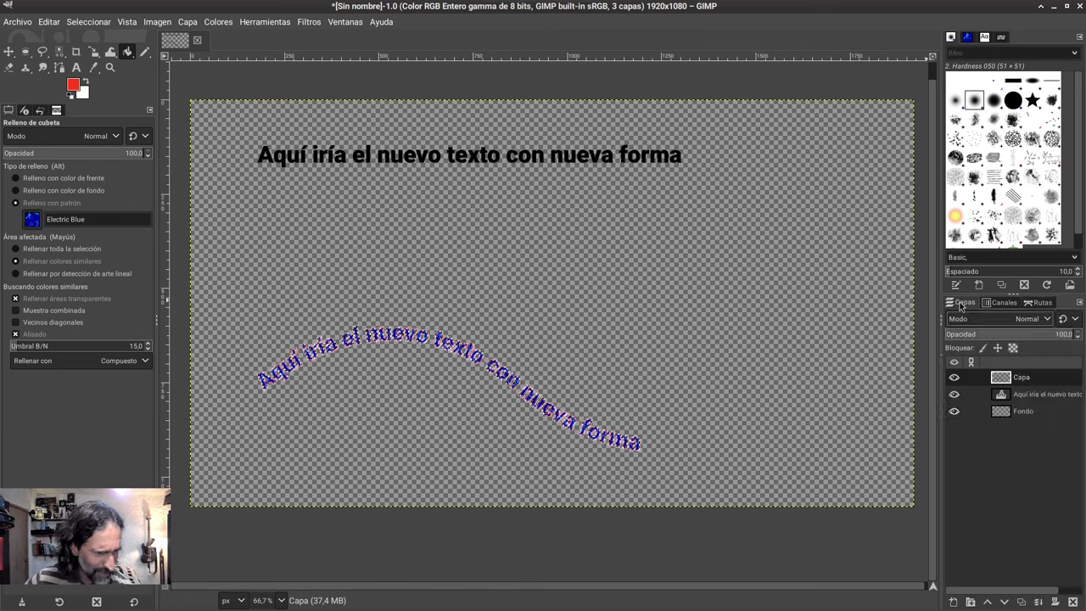
left_click(1032, 399)
right_click(1032, 398)
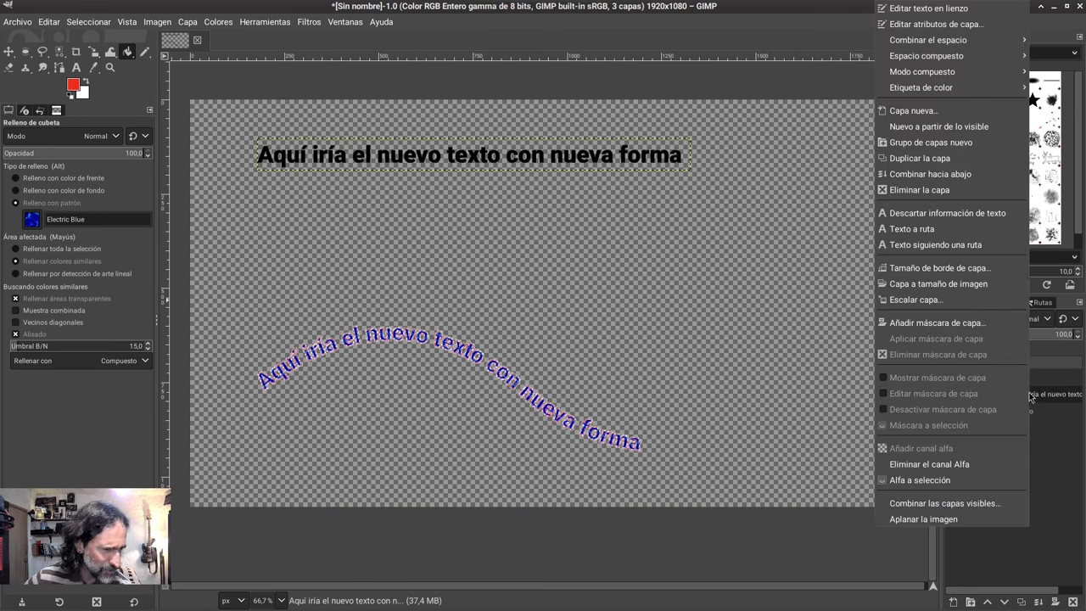
left_click(919, 190)
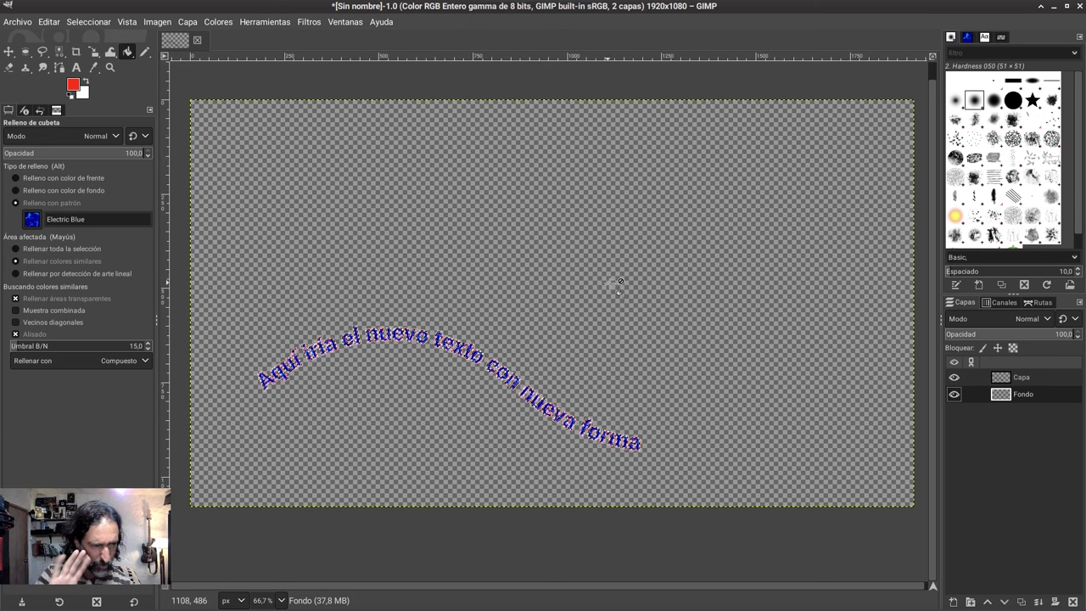
left_click(17, 23)
Export the image as 'Mi bello texto II.png' in Imágenes, then quit GIMP.
left_click(50, 227)
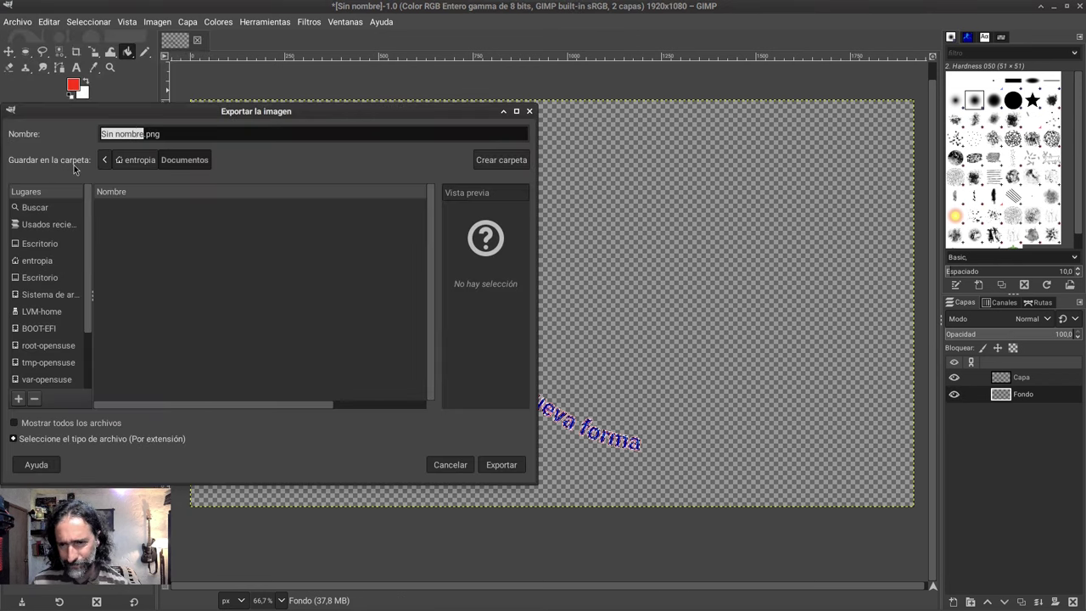
scroll(38, 335, "down", 2)
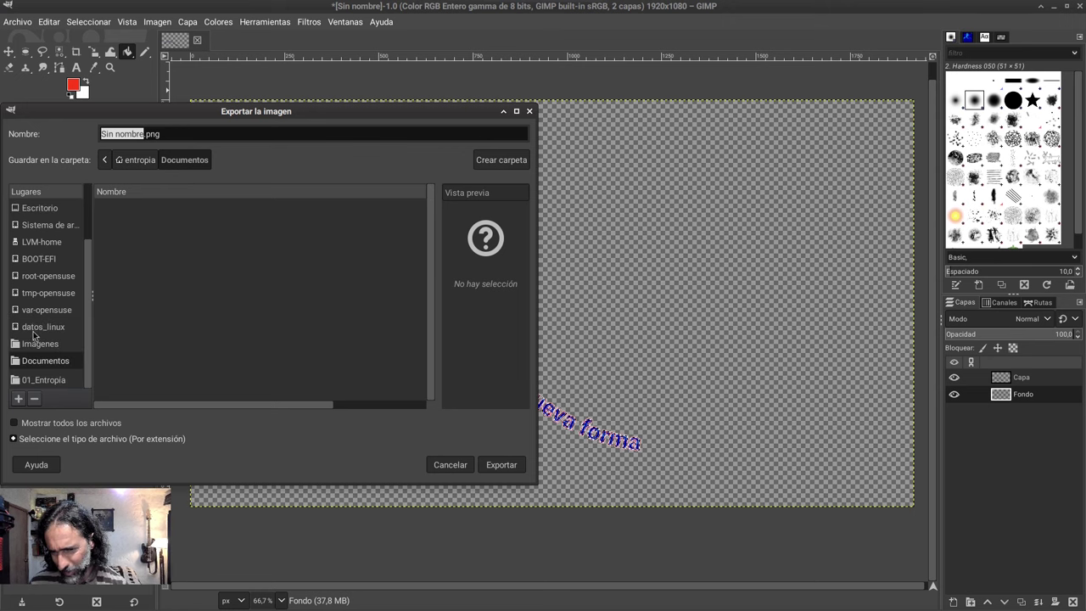
left_click(36, 343)
scroll(145, 356, "down", 2)
scroll(144, 356, "down", 3)
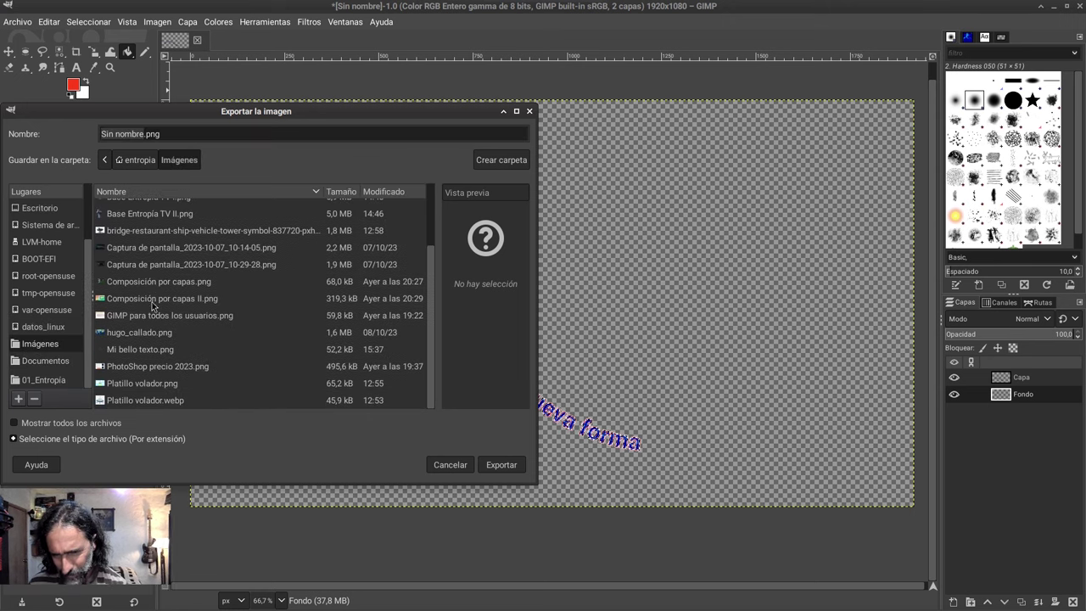
left_click(142, 350)
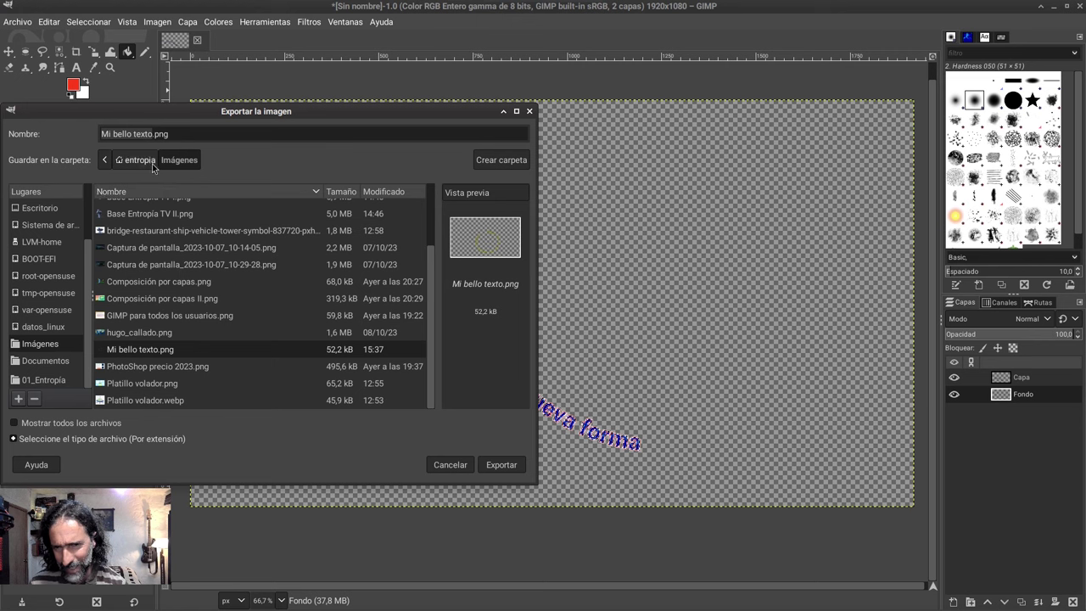
left_click(152, 133)
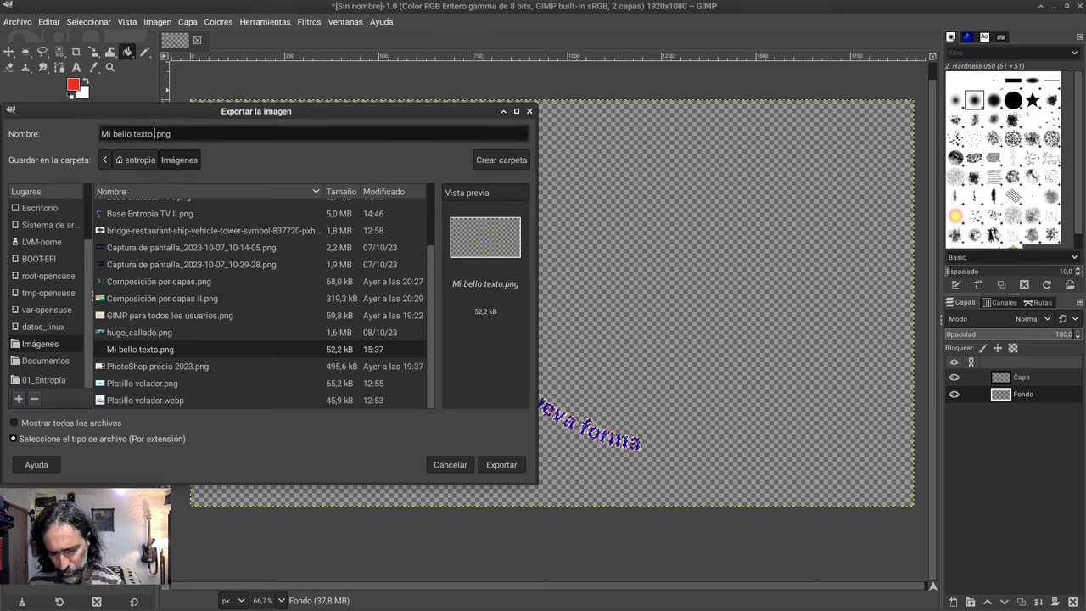
type("II")
key("Return")
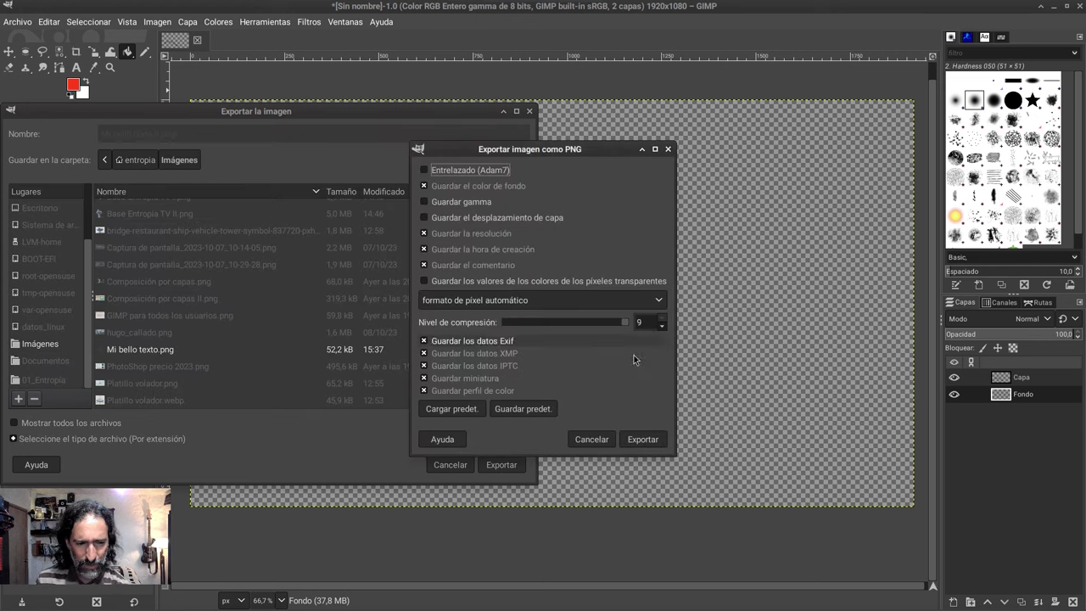
left_click(643, 440)
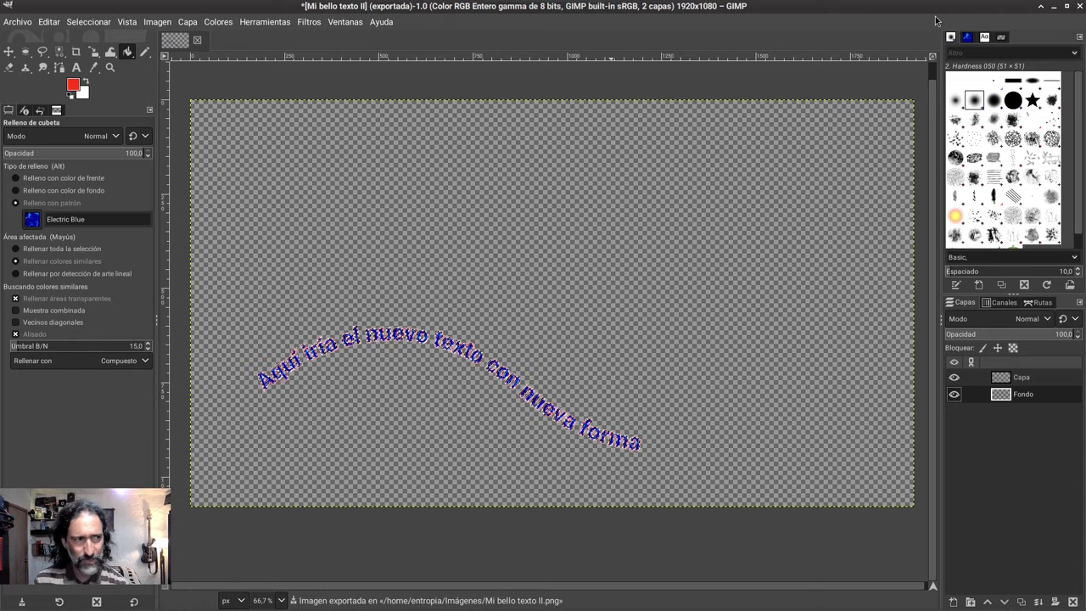
left_click(1078, 8)
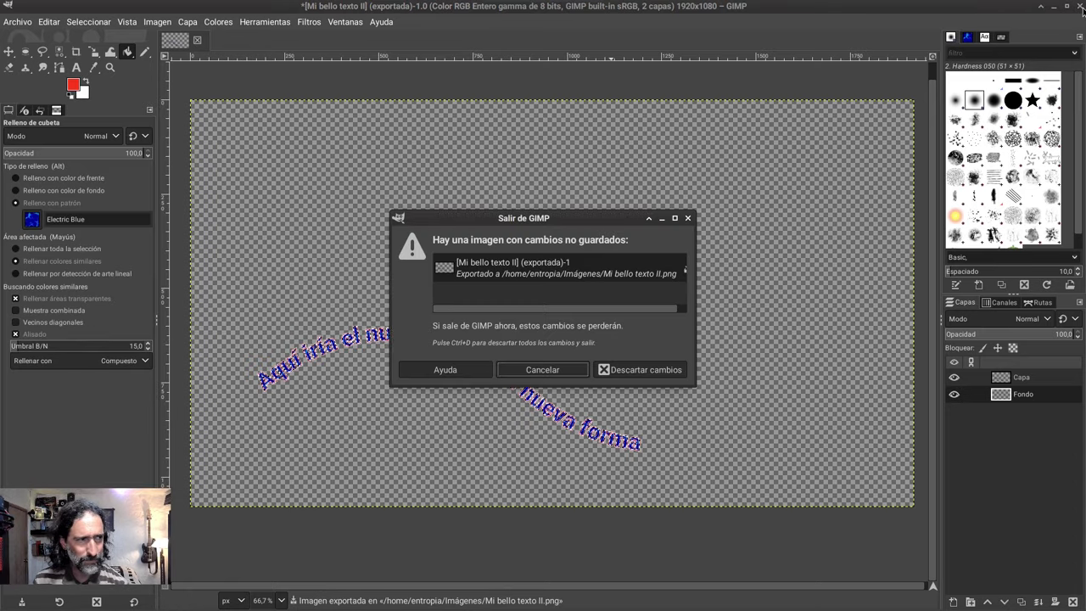
Close GIMP without saving, then open Mi bello texto.png from Dolphin's Imágenes folder in the viewer.
left_click(643, 370)
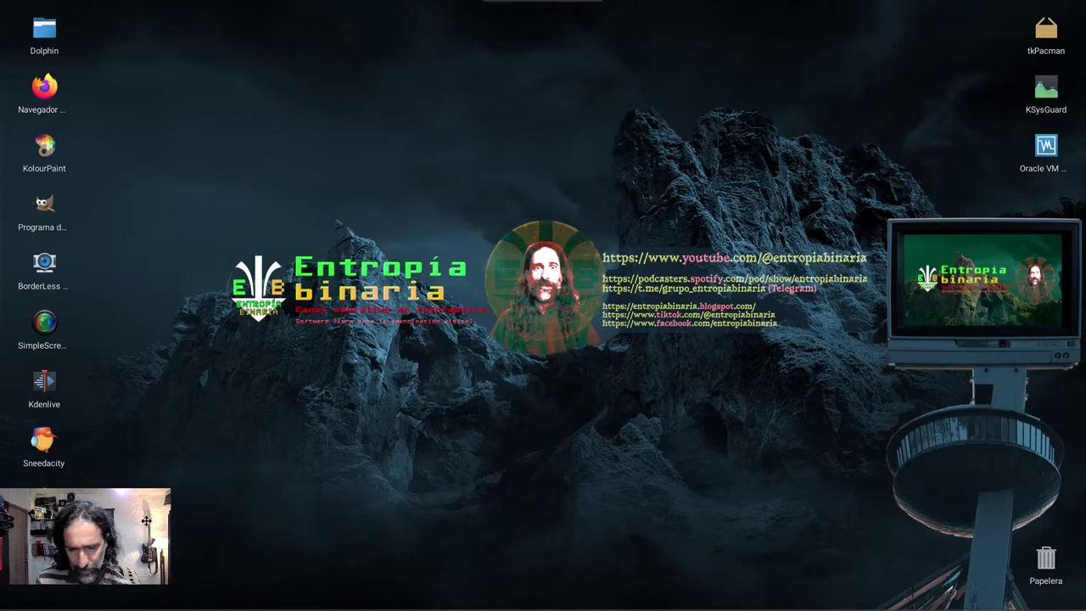
mouse_move(123, 528)
left_mouse_down()
mouse_move(964, 312)
mouse_move(986, 289)
left_mouse_up()
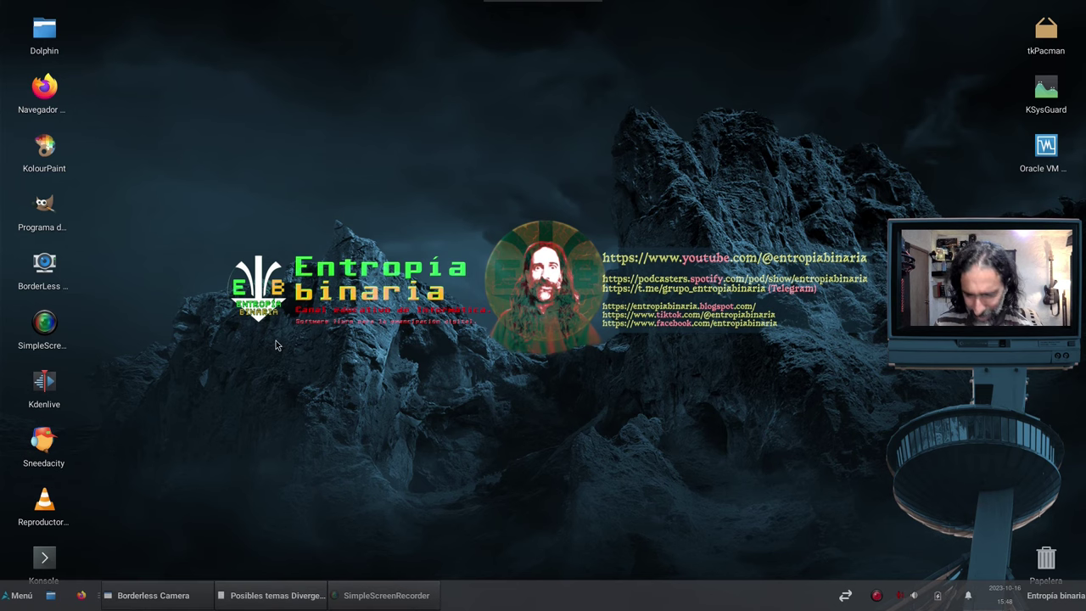
double_click(44, 33)
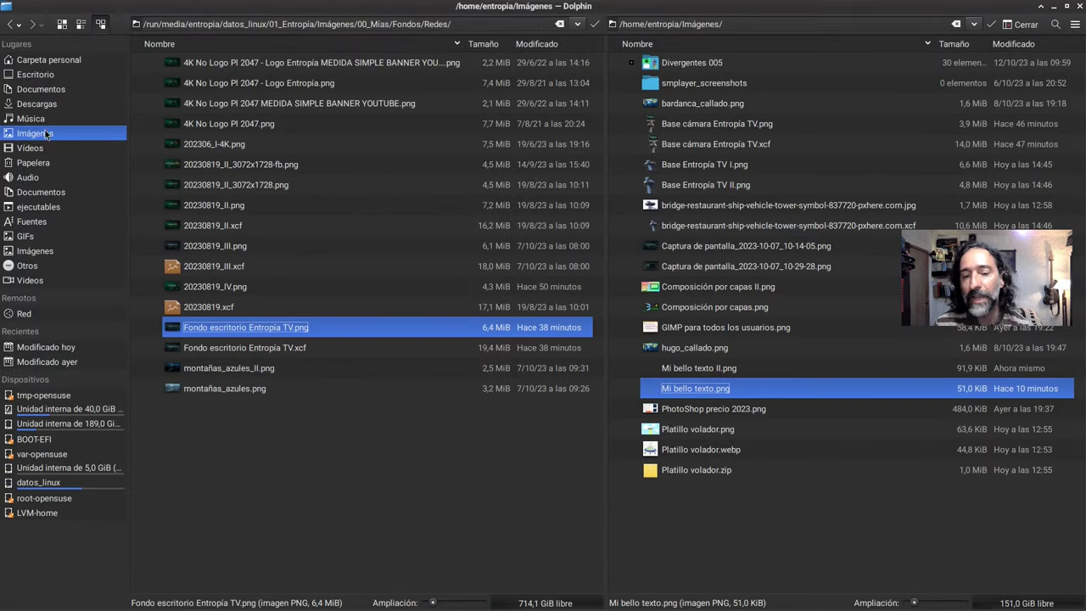
left_click(787, 528)
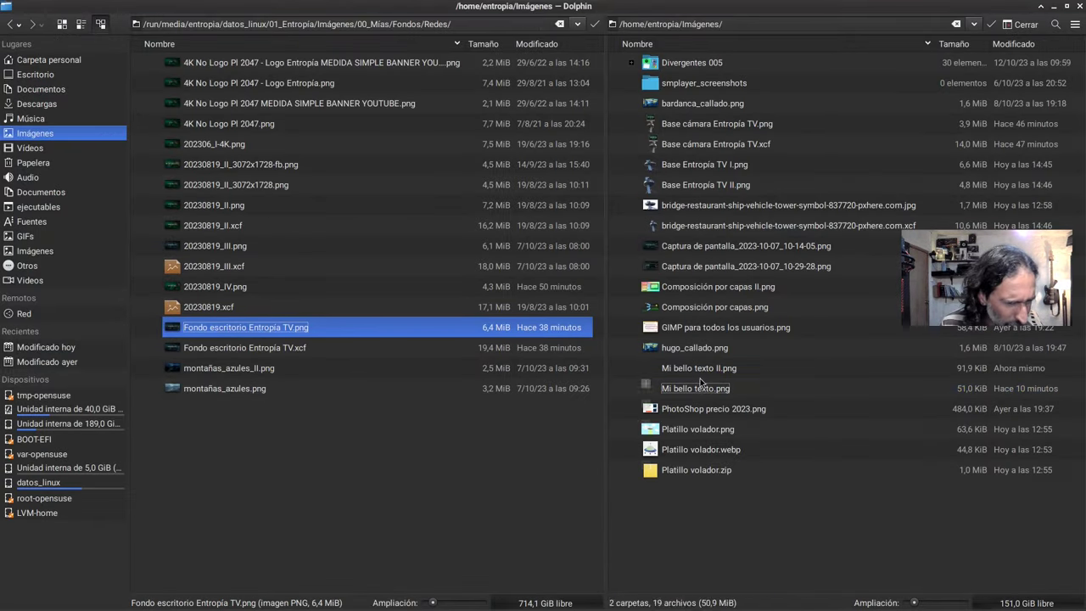
double_click(702, 390)
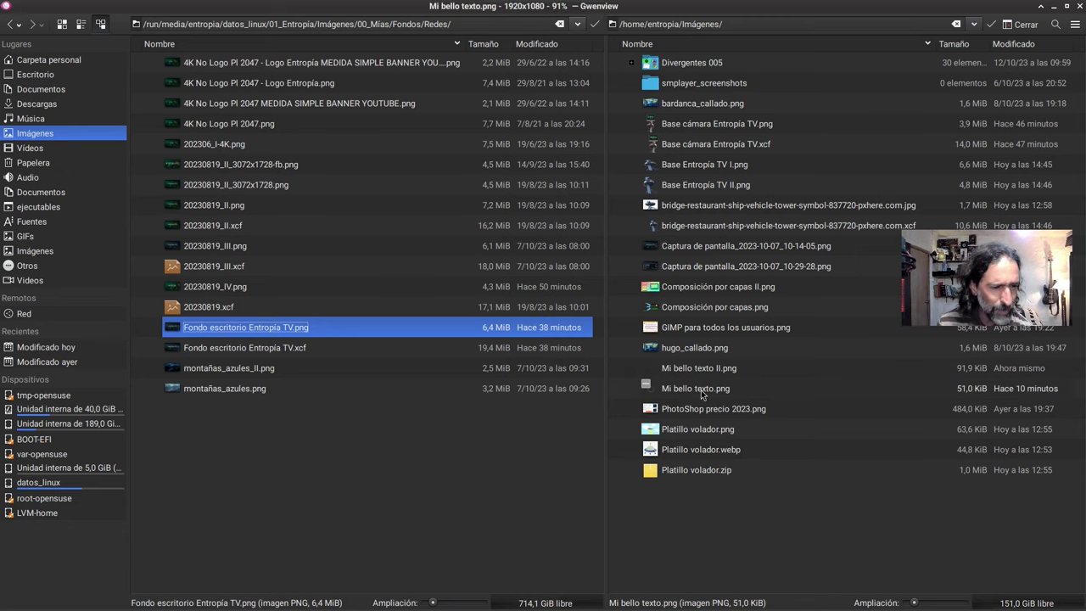
Switch to Mi bello texto II.png, zoom to 181% and pan over to the word 'Aquí'.
key("Left")
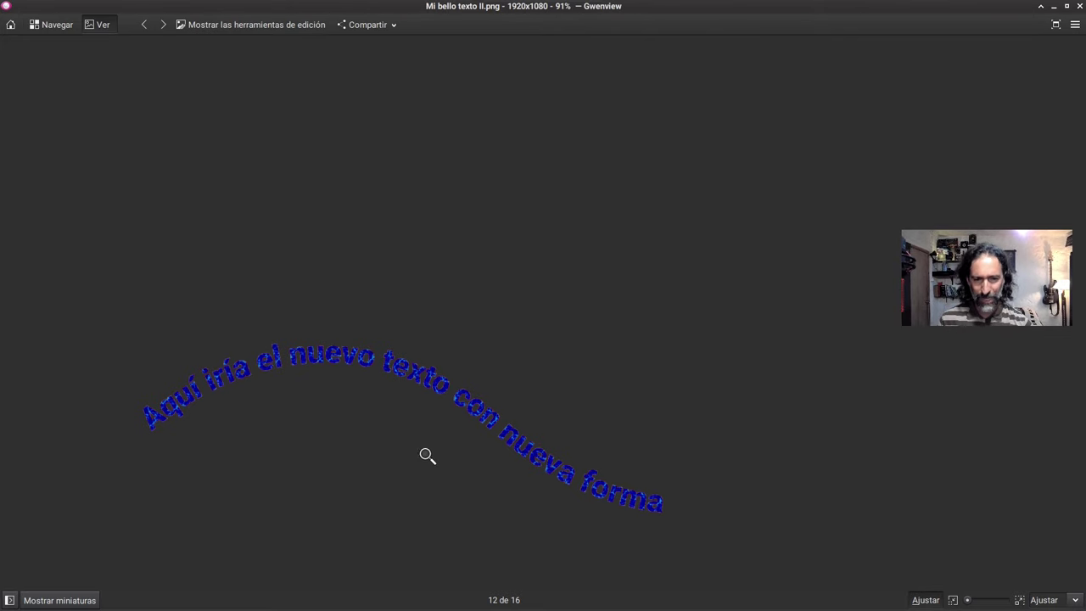
left_click(343, 467, "ctrl")
left_click_drag(467, 262, 545, 254)
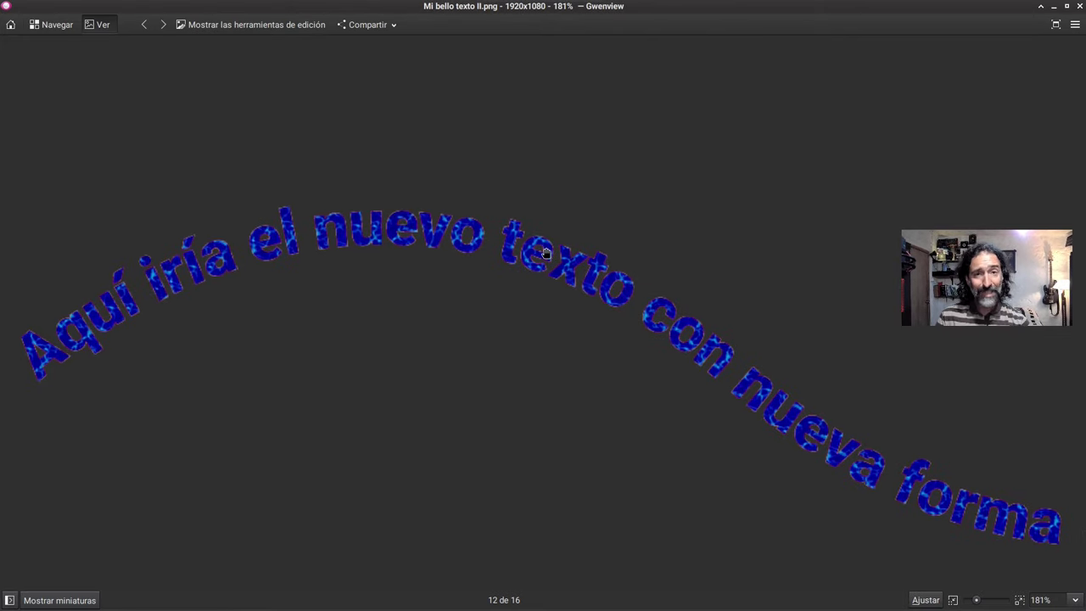